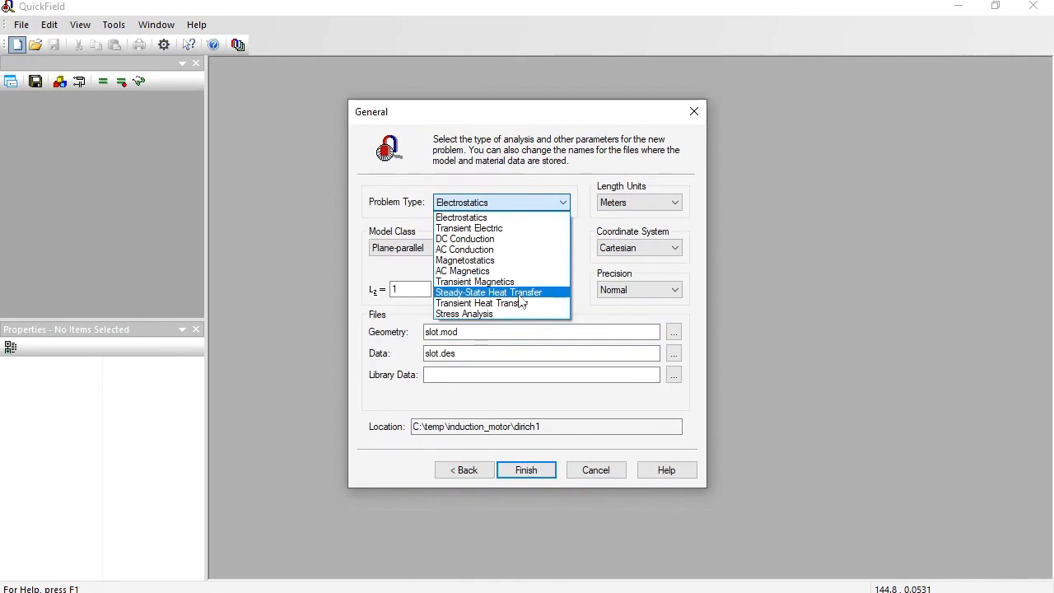
Create the slot problem as a Steady-State Heat Transfer analysis with length units set to millimeters.
left_click(519, 295)
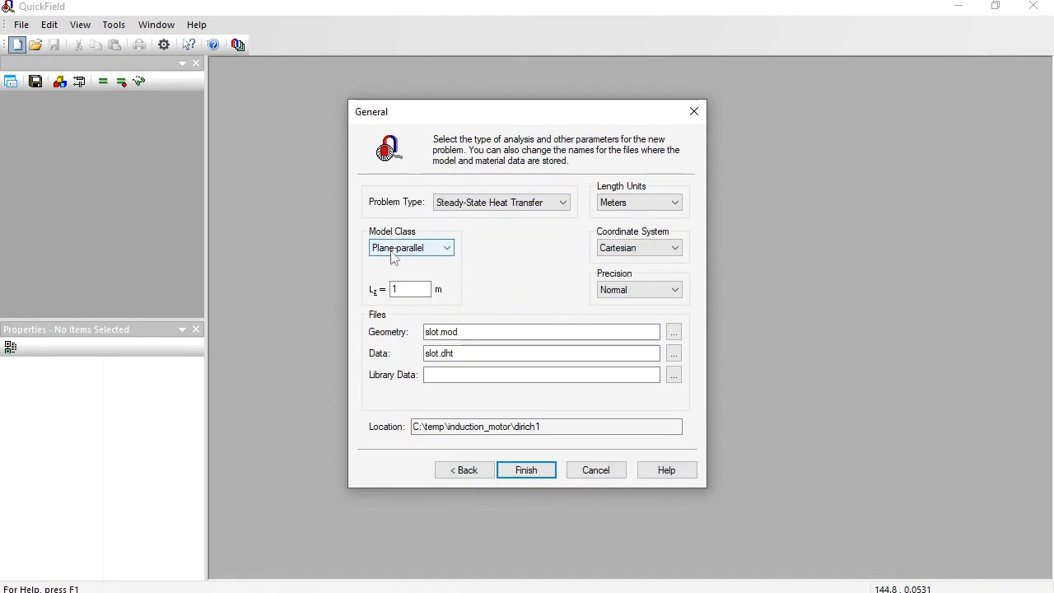
left_click(622, 206)
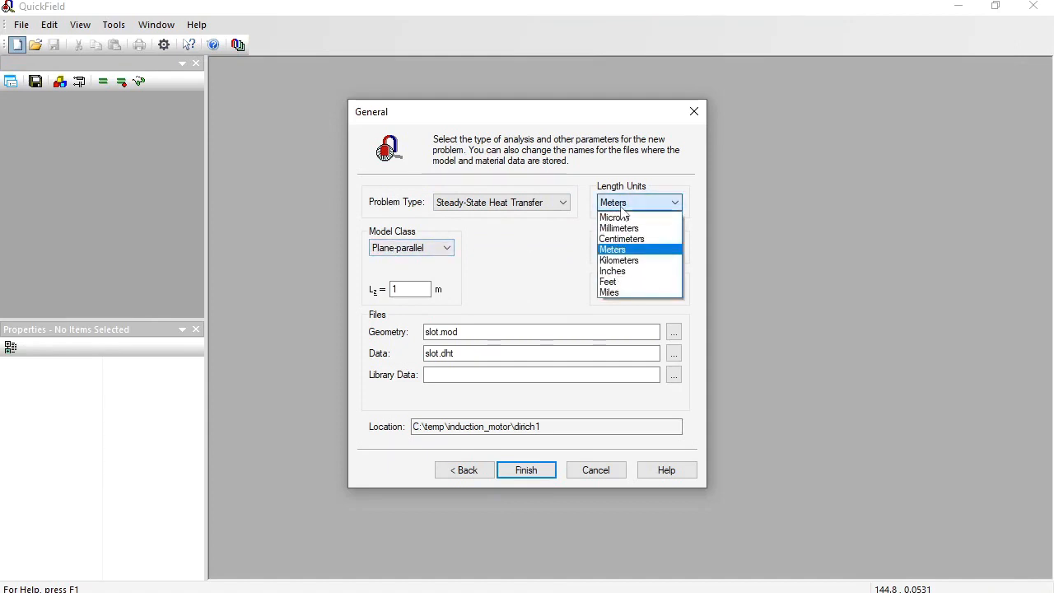
left_click(619, 228)
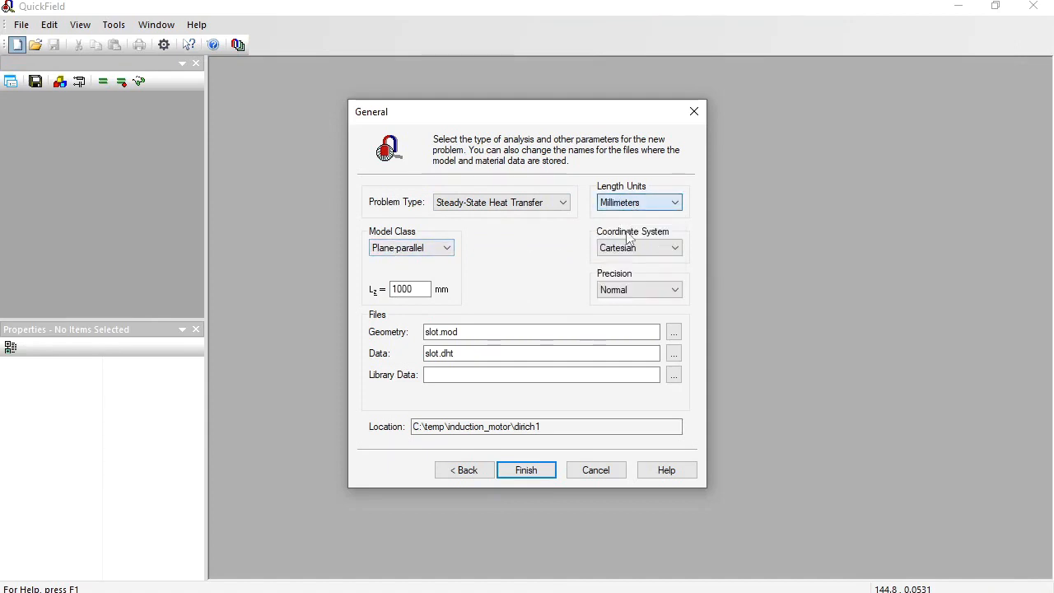
left_click(529, 468)
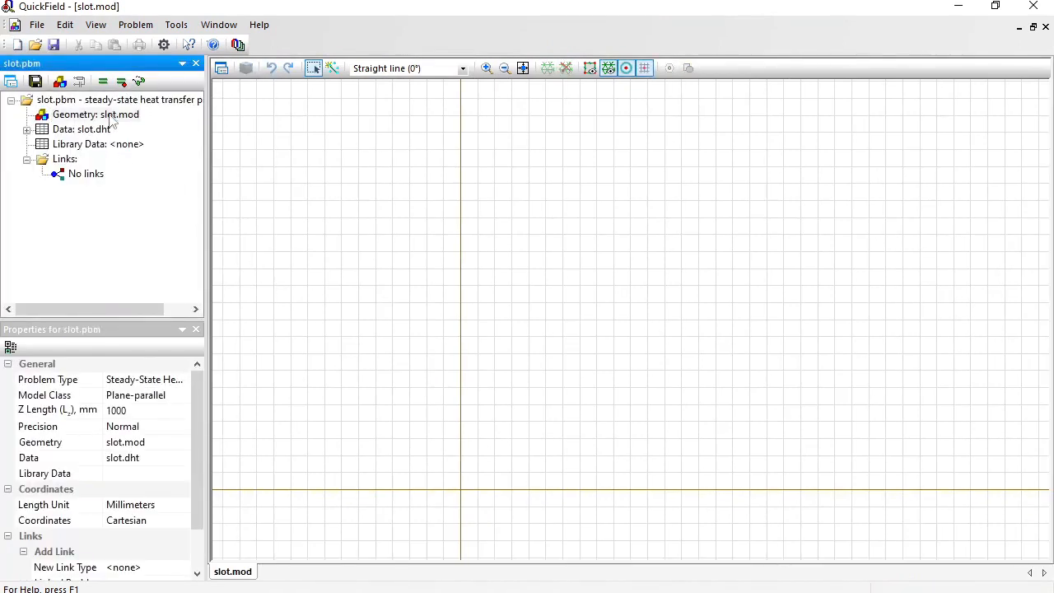
Import the stator_z36.dxf drawing from the induction_motor folder into the slot.mod geometry.
left_click(431, 166)
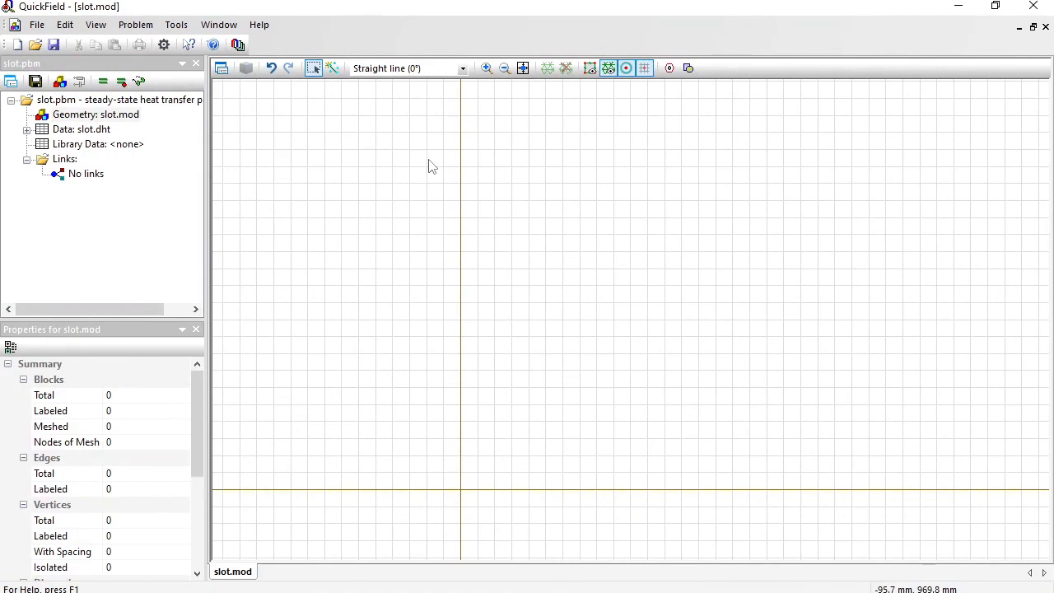
left_click(37, 24)
left_click(82, 225)
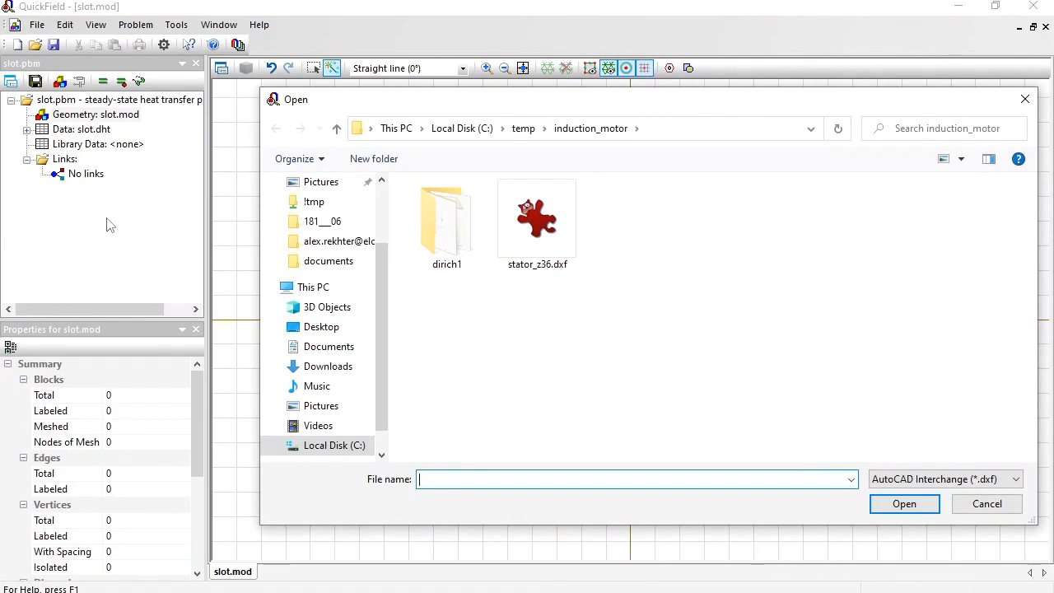
left_click(516, 224)
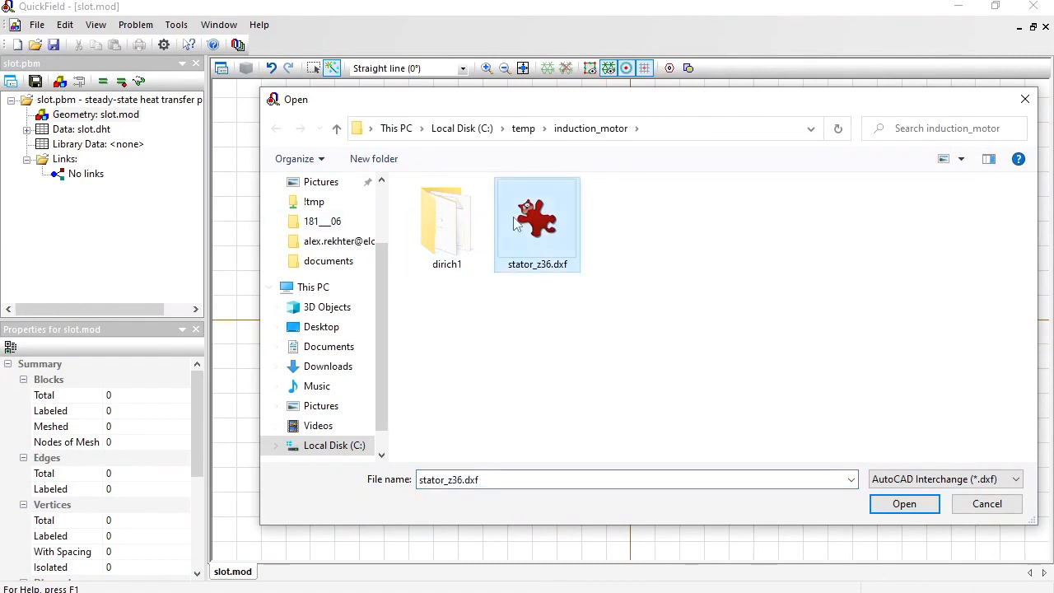
left_click(898, 505)
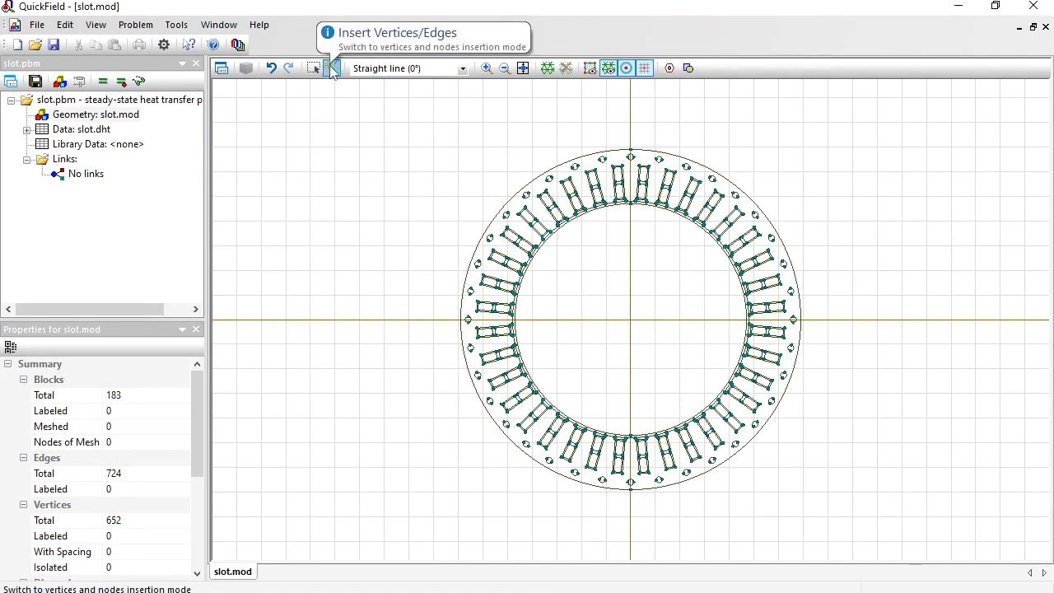
Draw a straight edge from the origin vertically downward past the outer circle, about 300 mm long.
left_click(631, 321)
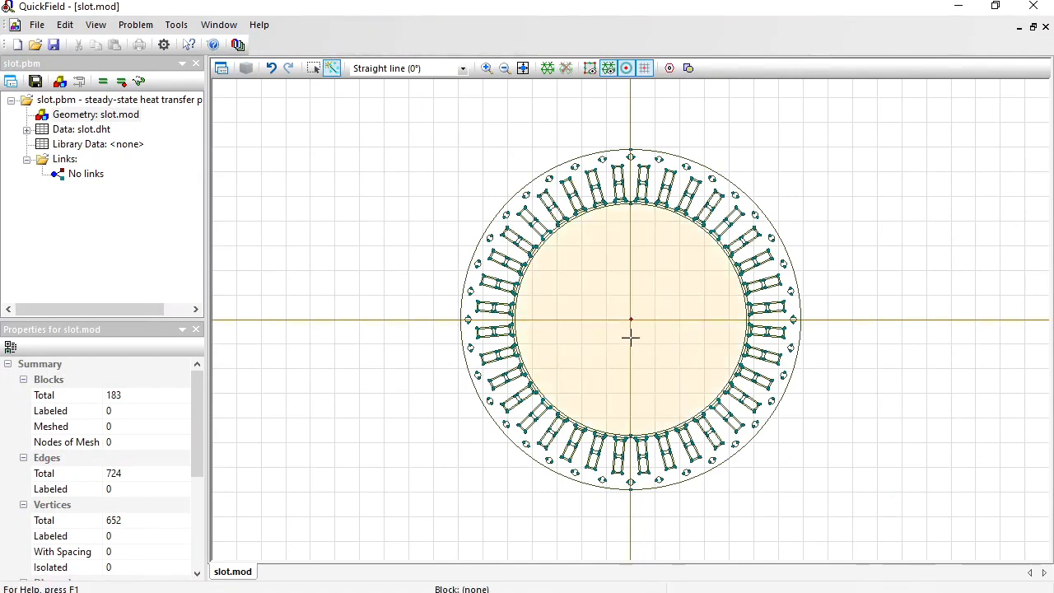
left_click(631, 512)
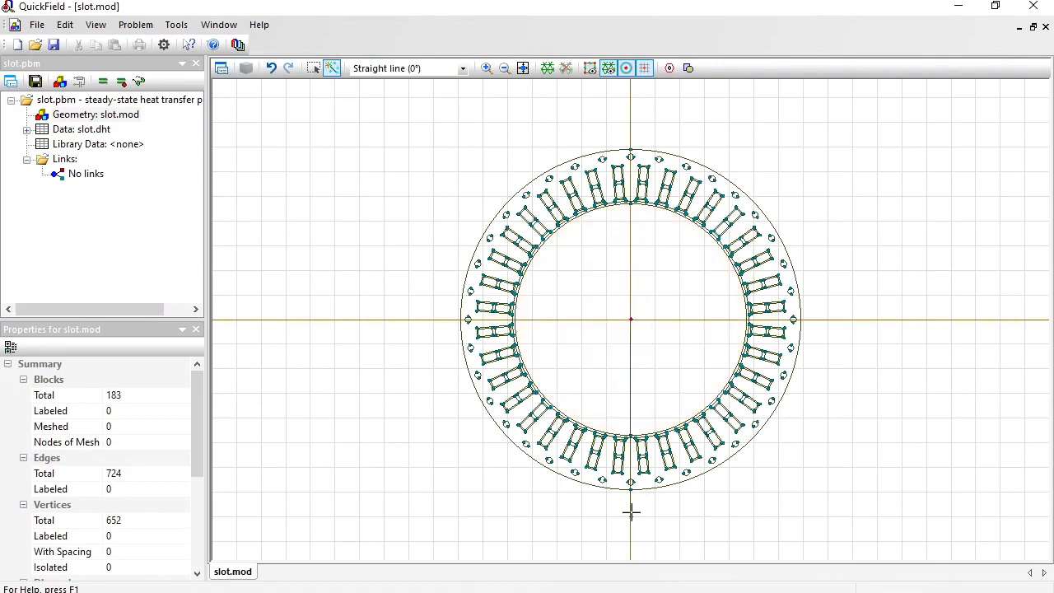
Rotate the entire geometry 10° about the origin, and draw a second vertical edge from the origin down to (0, -300) mm.
left_click(68, 27)
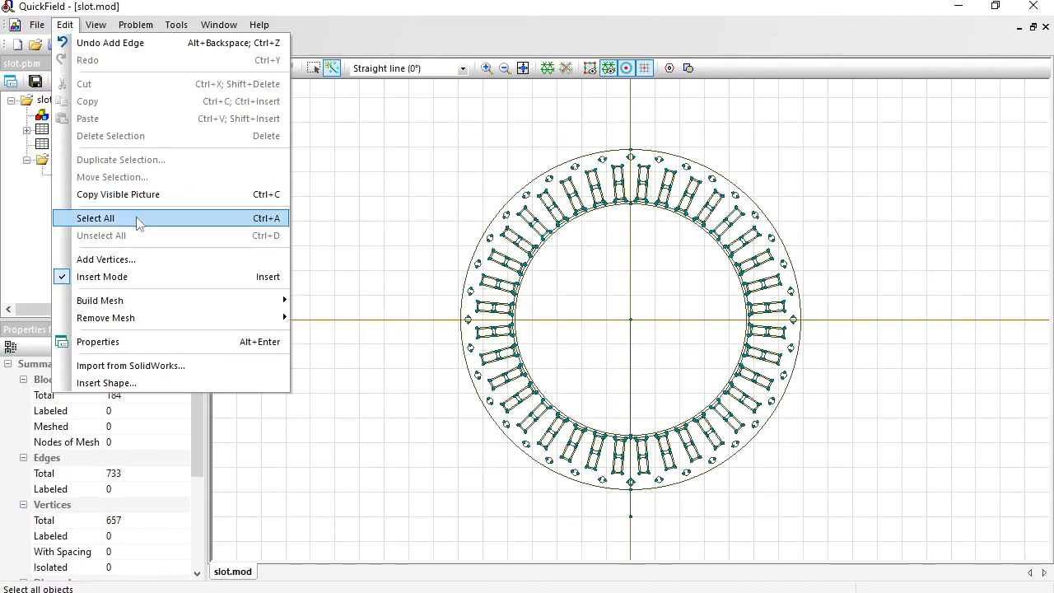
left_click(136, 220)
left_click(66, 25)
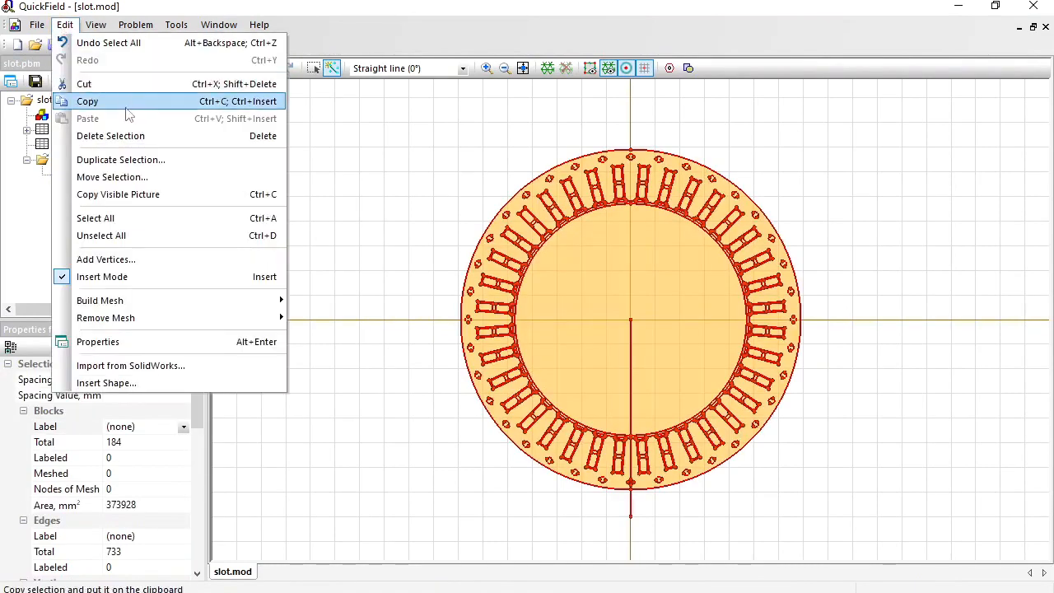
left_click(147, 177)
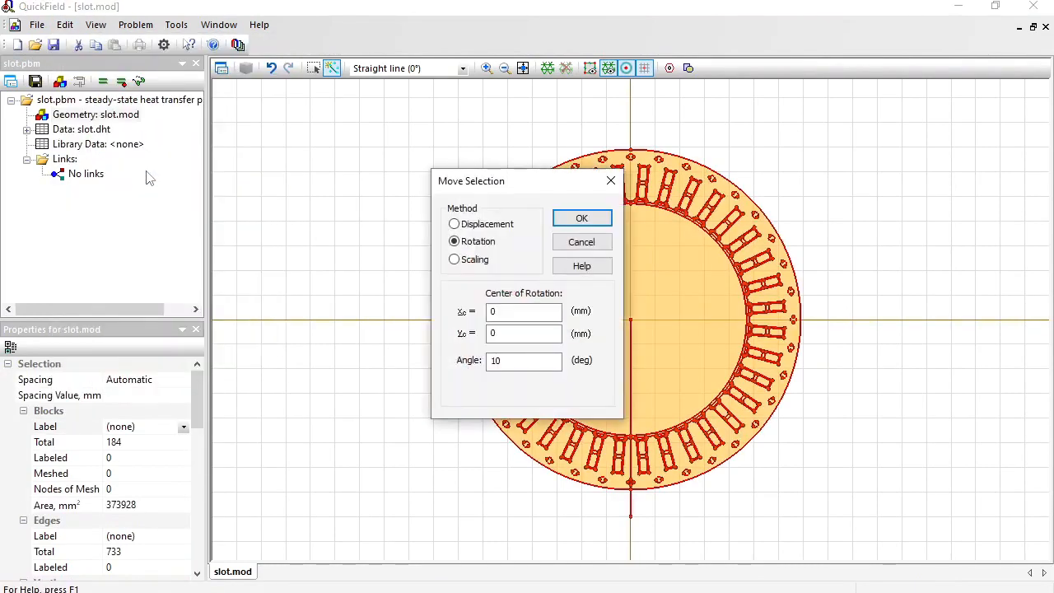
left_click(507, 360)
left_click(582, 220)
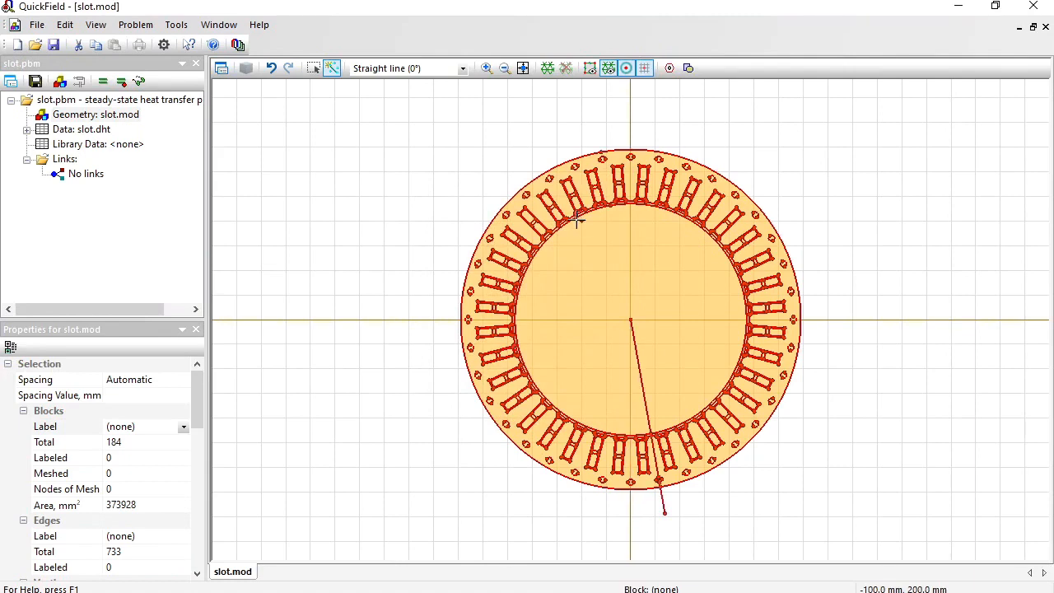
left_click(630, 516)
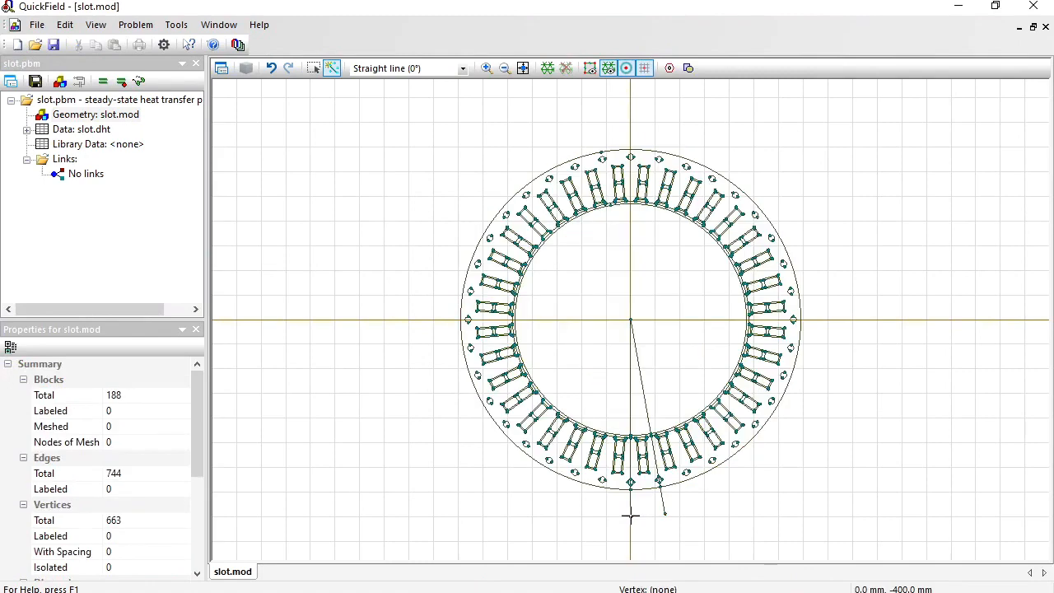
Delete the upper slots, holes and connected circle arcs of the stator, leaving only its lower portion.
left_click(313, 70)
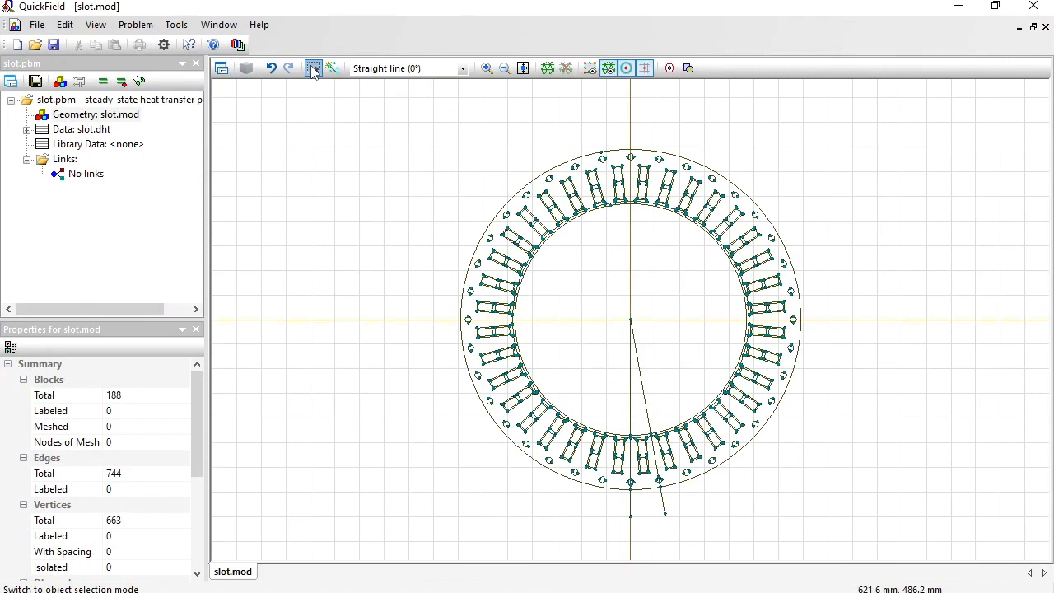
left_click_drag(414, 107, 852, 390)
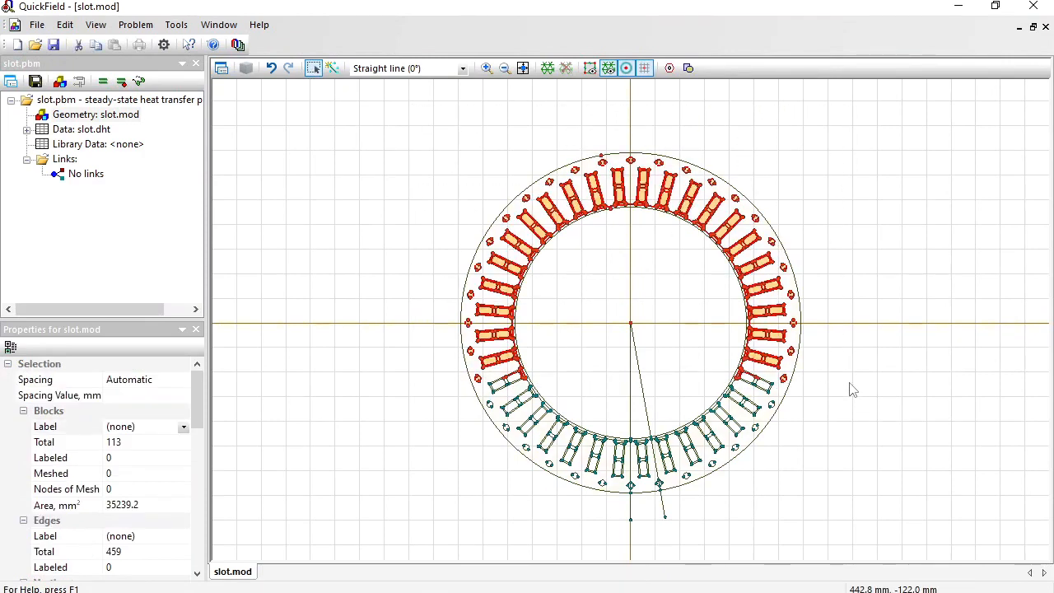
key("Delete")
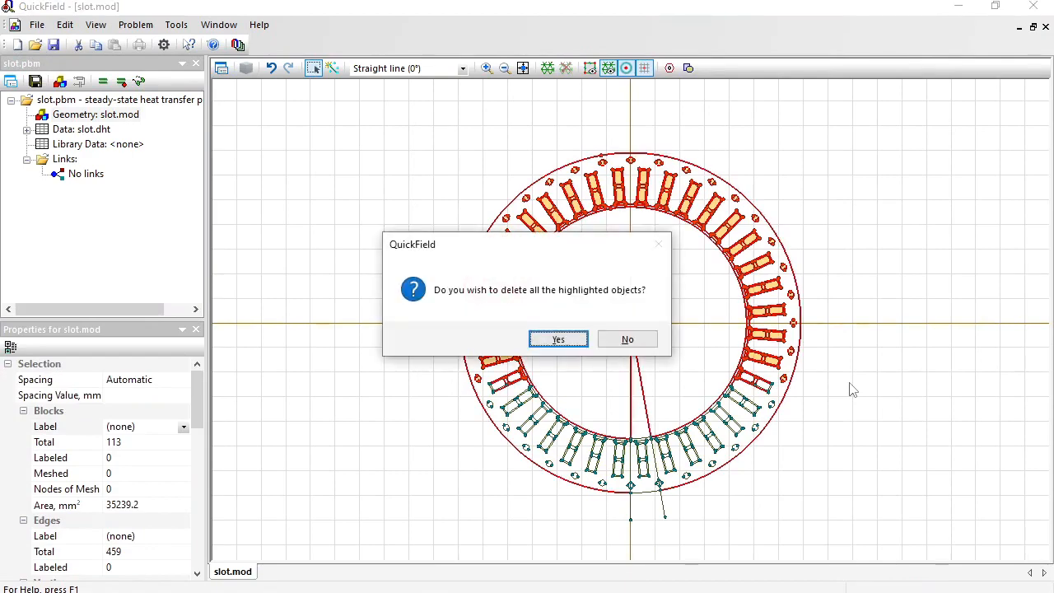
key("Return")
Delete the remaining slots and holes on both sides of the 10° sector between the two radial edges.
left_click_drag(483, 372, 631, 544)
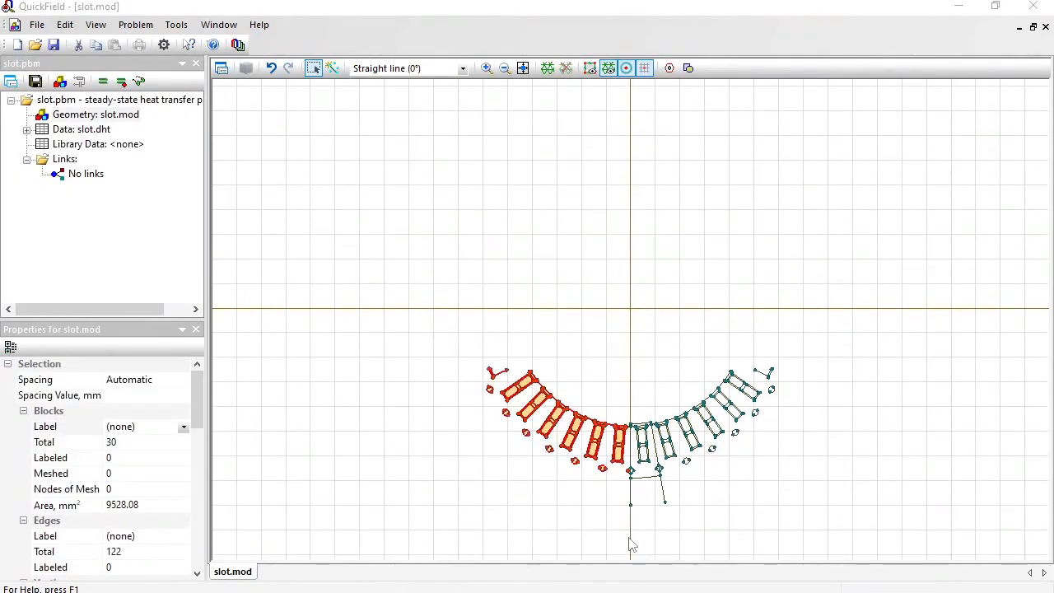
key("Delete")
key("Return")
left_click(523, 68)
left_click_drag(827, 118, 527, 376)
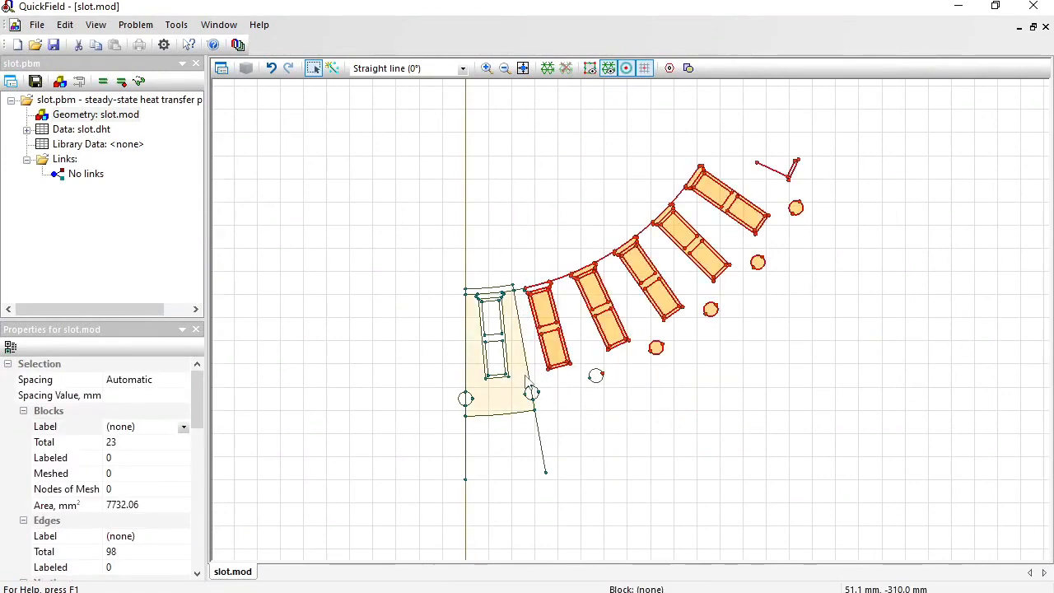
key("Delete")
key("Return")
Delete the ends of the two radial edges that extend beyond the stator's outer arc.
left_click_drag(431, 440, 598, 505)
key("Delete")
key("Return")
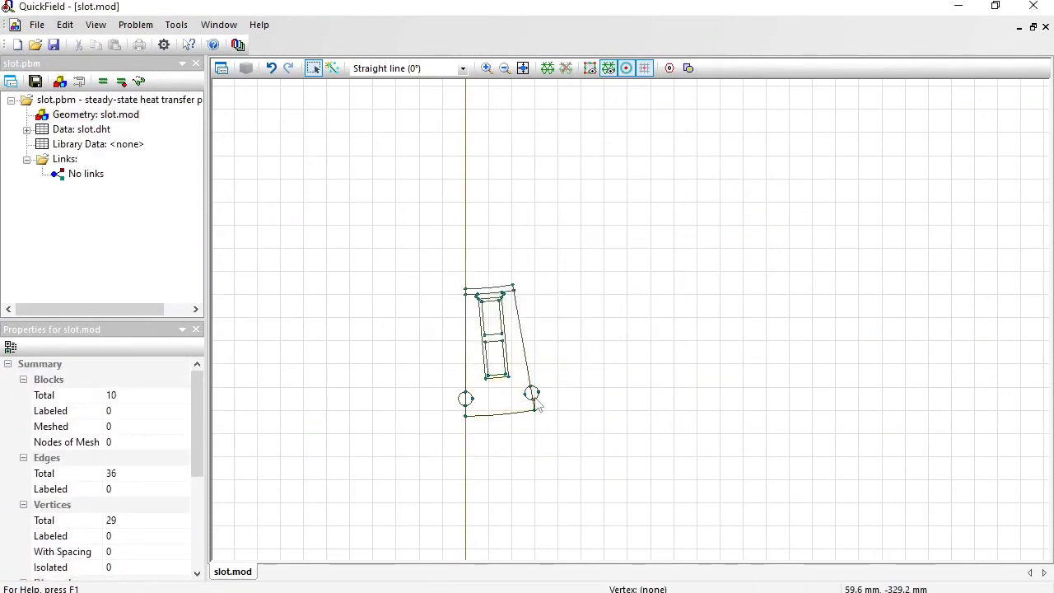
Delete the outer arc and dividing line of the hole on the vertical radial edge, keeping only the half-round notch.
left_click(523, 68)
left_click(509, 457)
key("Delete")
key("Return")
left_click(527, 469)
key("Delete")
key("Return")
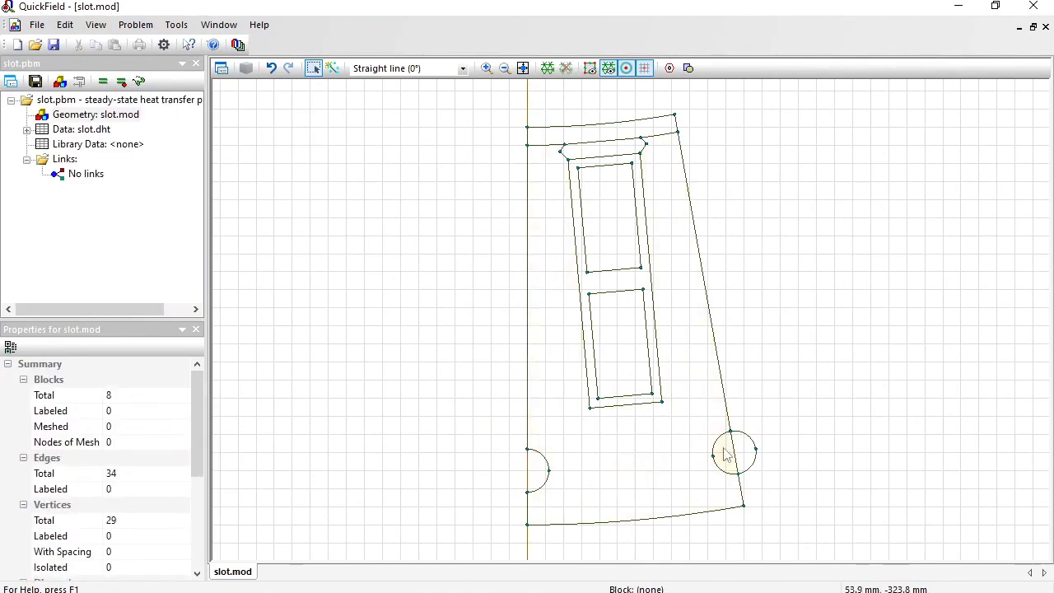
Delete the dividing line and outer arcs of the hole on the slanted radial edge, keeping only the half-round notch.
left_click(733, 453)
key("Delete")
left_click(751, 438)
key("Delete")
left_click(753, 463)
key("Delete")
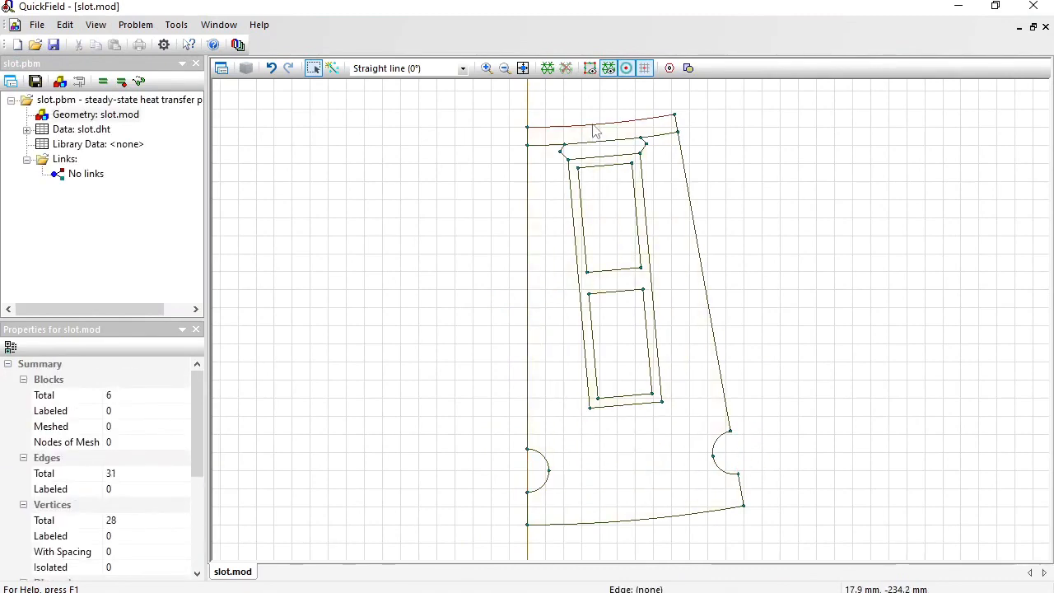
Delete the innermost arc above the slot together with its leftover end vertices and short side edges.
left_click(593, 125)
key("Delete")
left_click_drag(508, 92, 684, 138)
key("Delete")
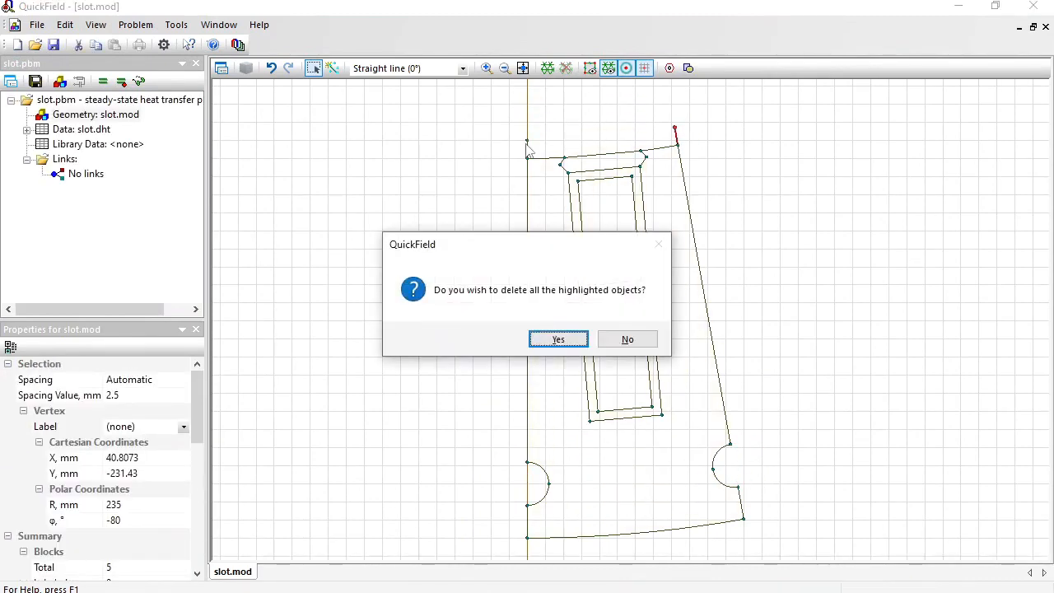
key("Return")
left_click_drag(516, 123, 536, 144)
key("Delete")
key("Return")
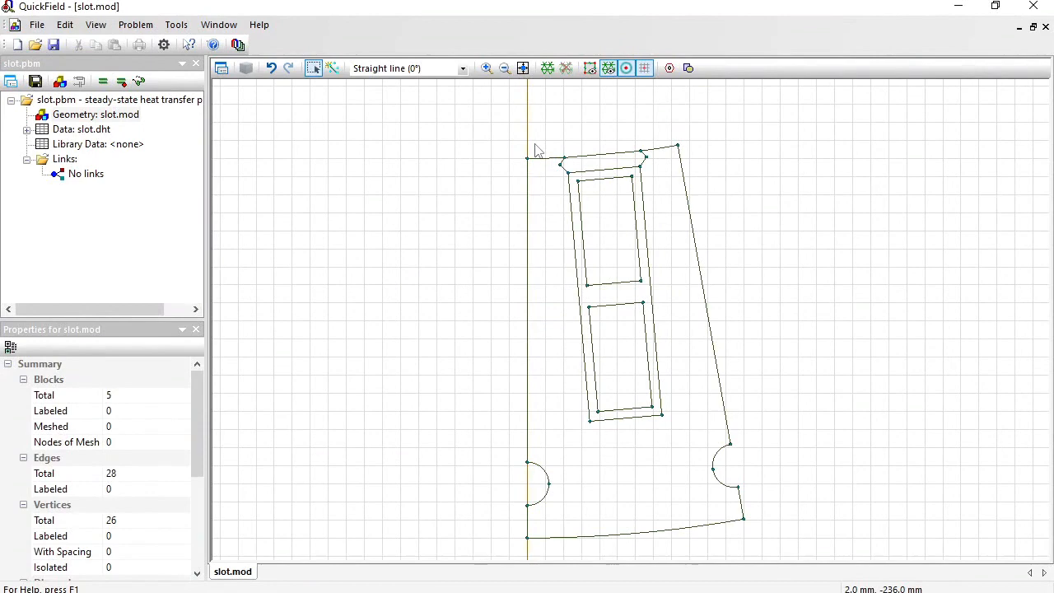
Rotate the whole slot sector by -5° about the origin to center it on the vertical axis.
key("ctrl+a")
right_click(619, 227)
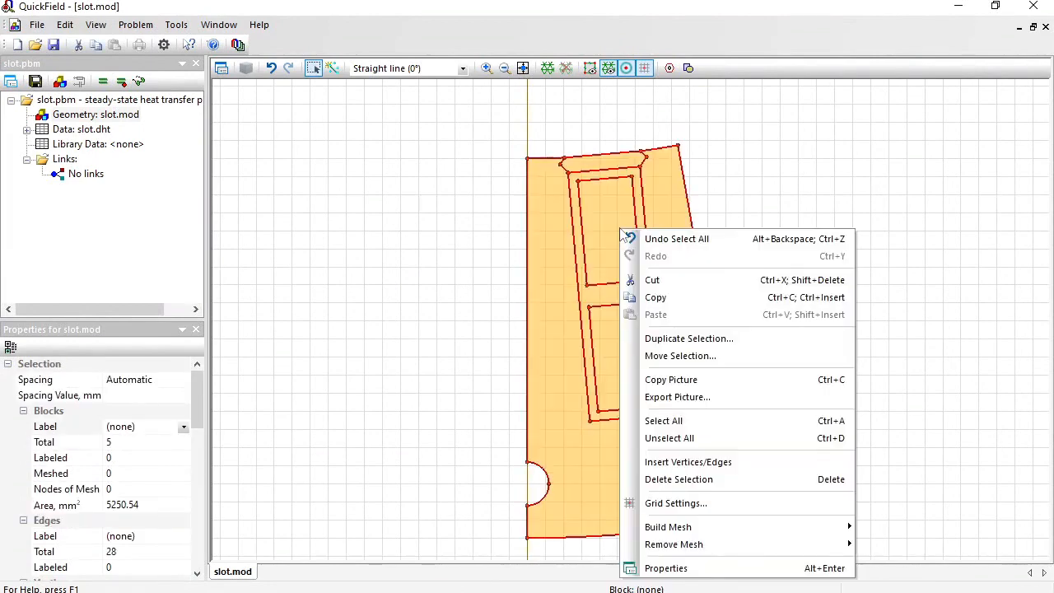
left_click(680, 356)
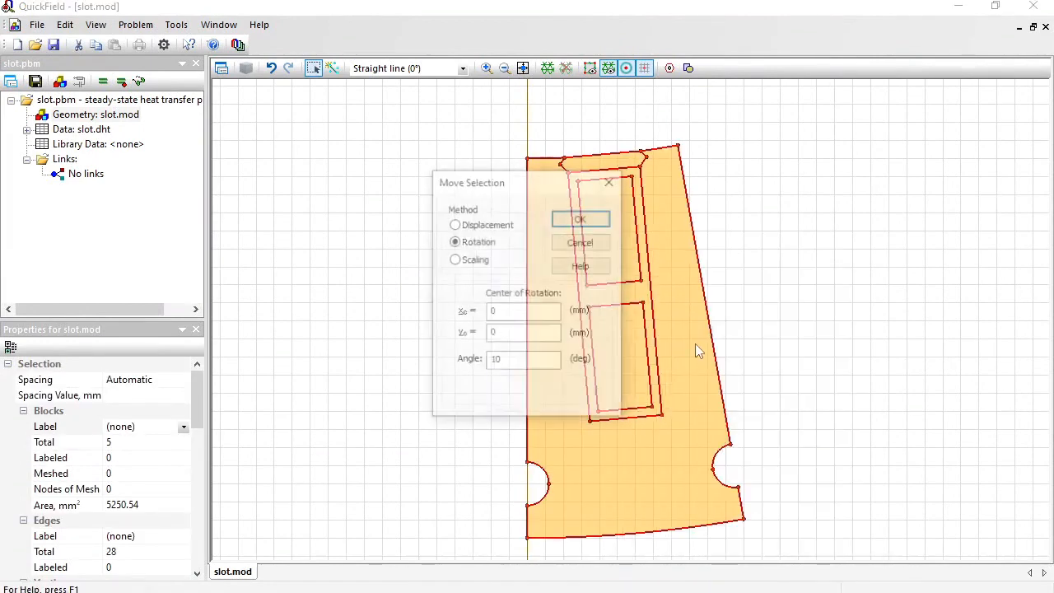
double_click(520, 360)
type("-5")
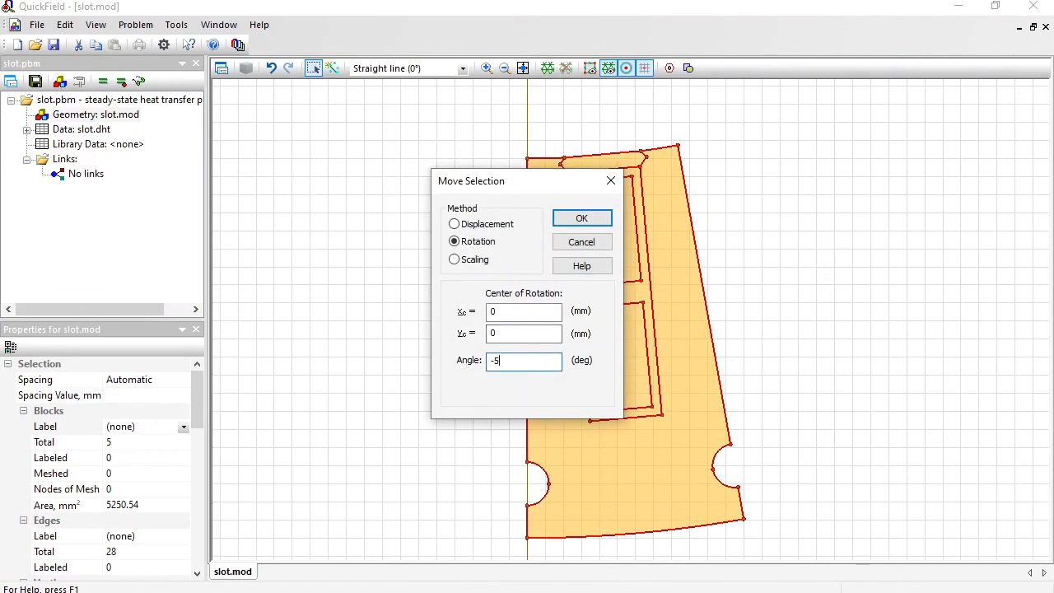
key("Return")
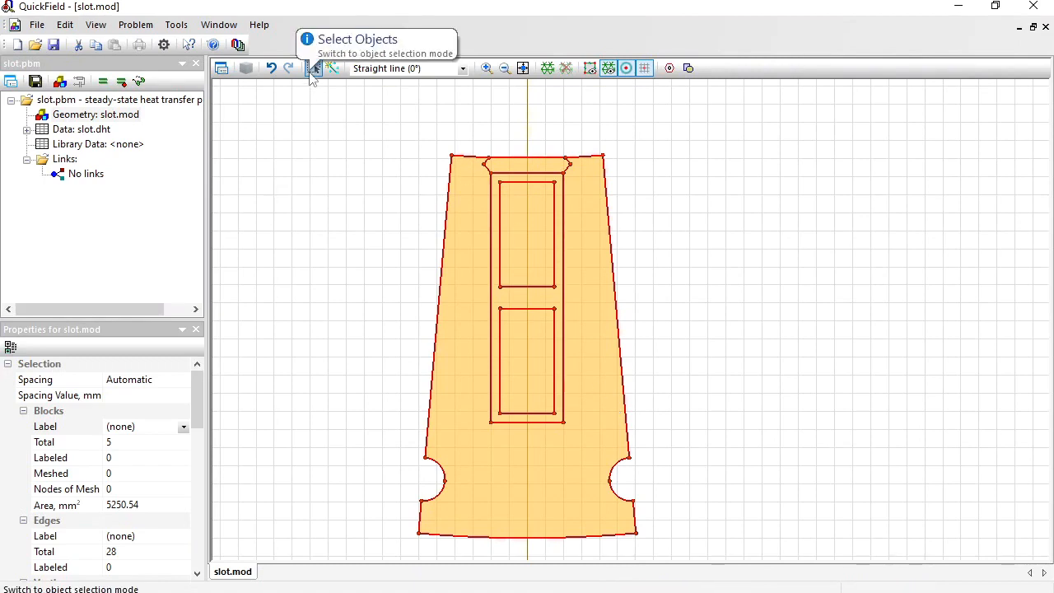
Label the stator core block surrounding the slot as steel.
left_click(486, 437)
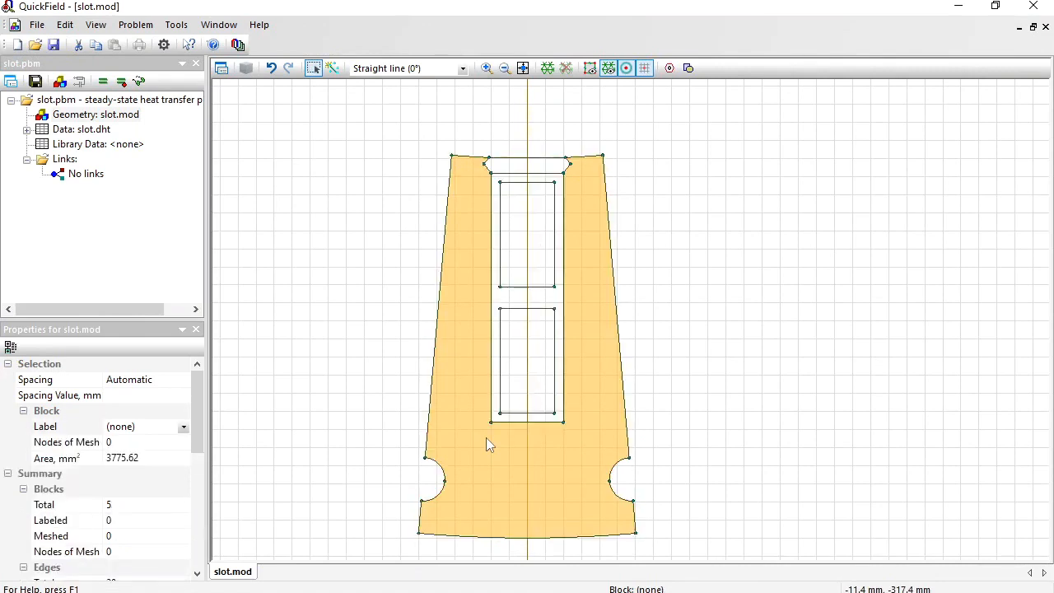
left_click(158, 426)
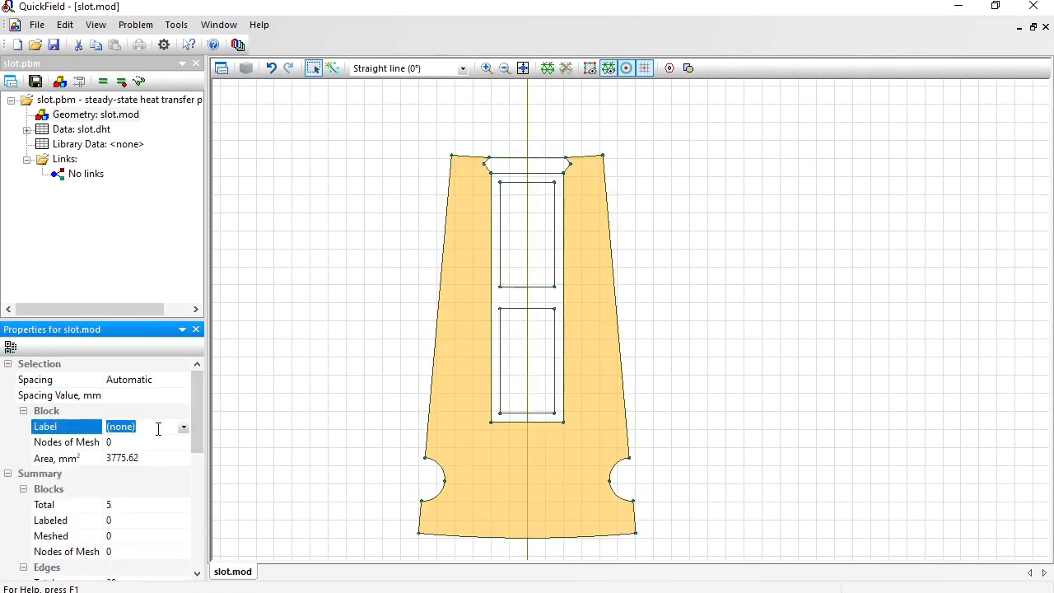
type("steel")
key("Return")
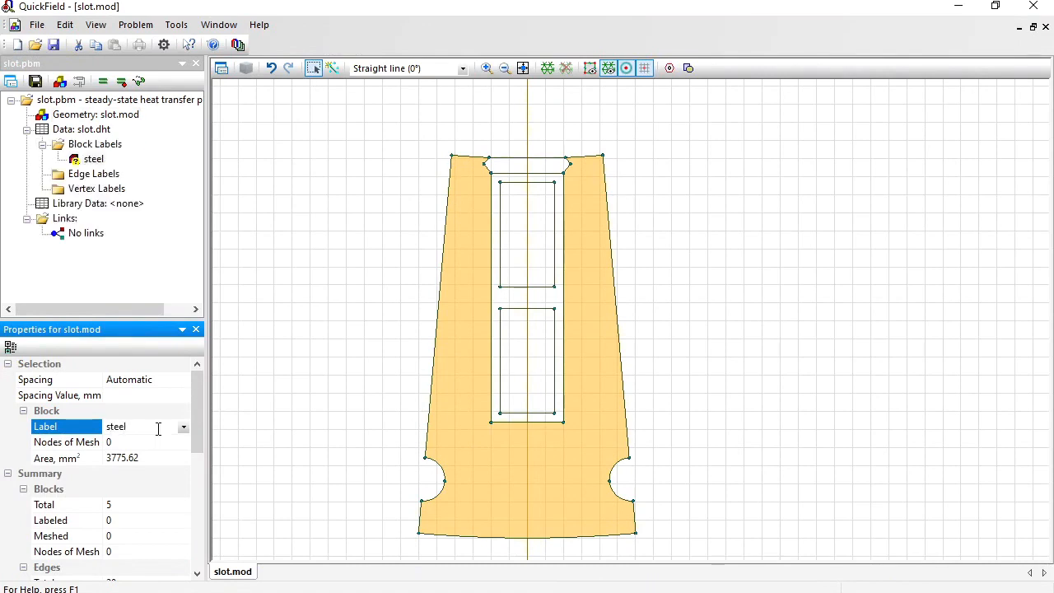
Label the block surrounding the two rectangular conductors inside the slot as insulation.
left_click(525, 298)
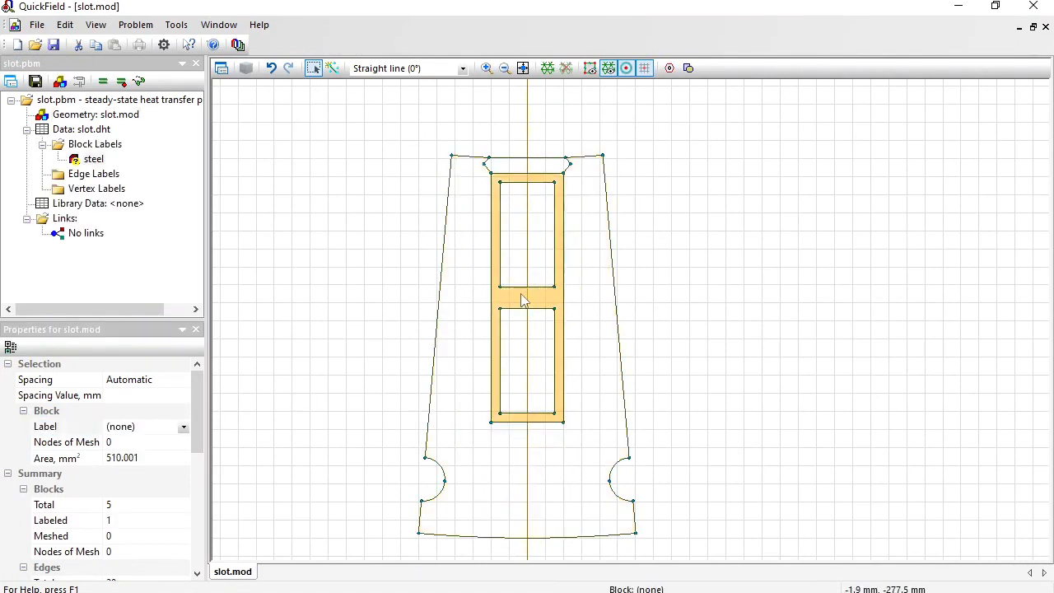
left_click(156, 425)
type("i")
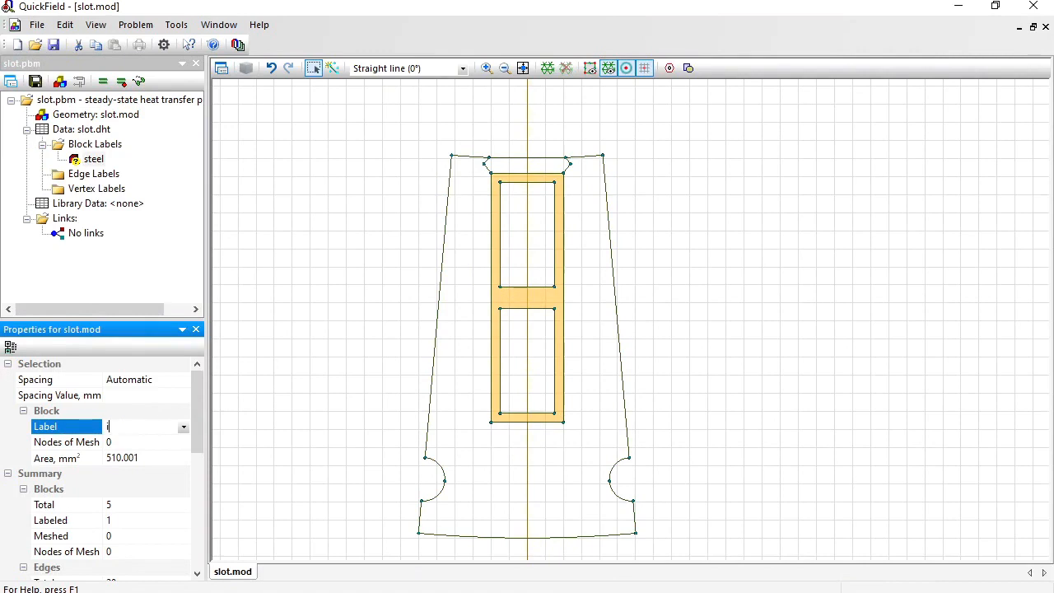
type("nsulation")
key("Return")
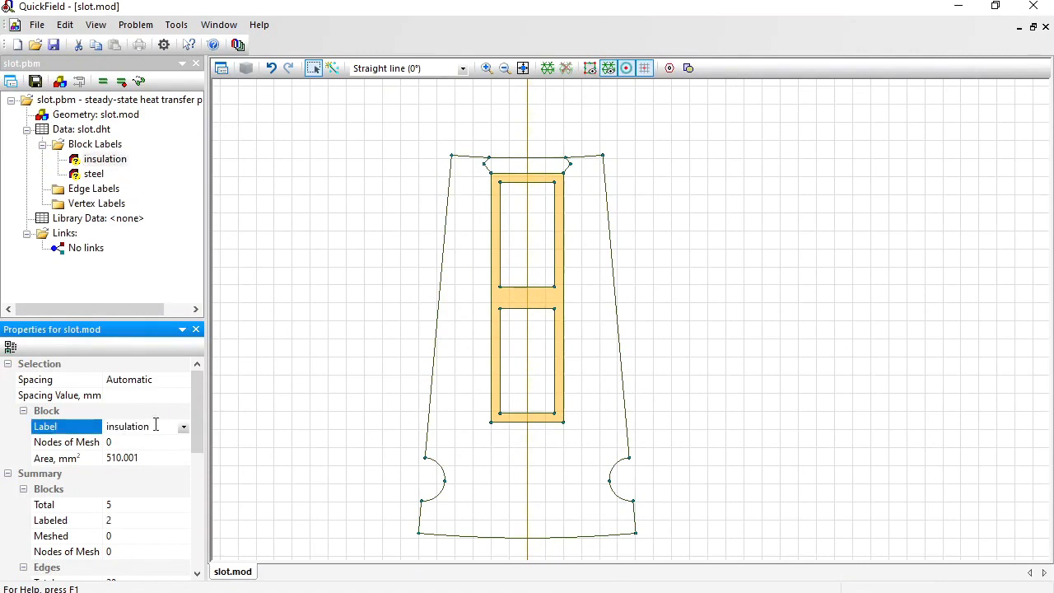
Label the narrow block closing the slot opening above the insulation as wedge.
left_click(519, 168)
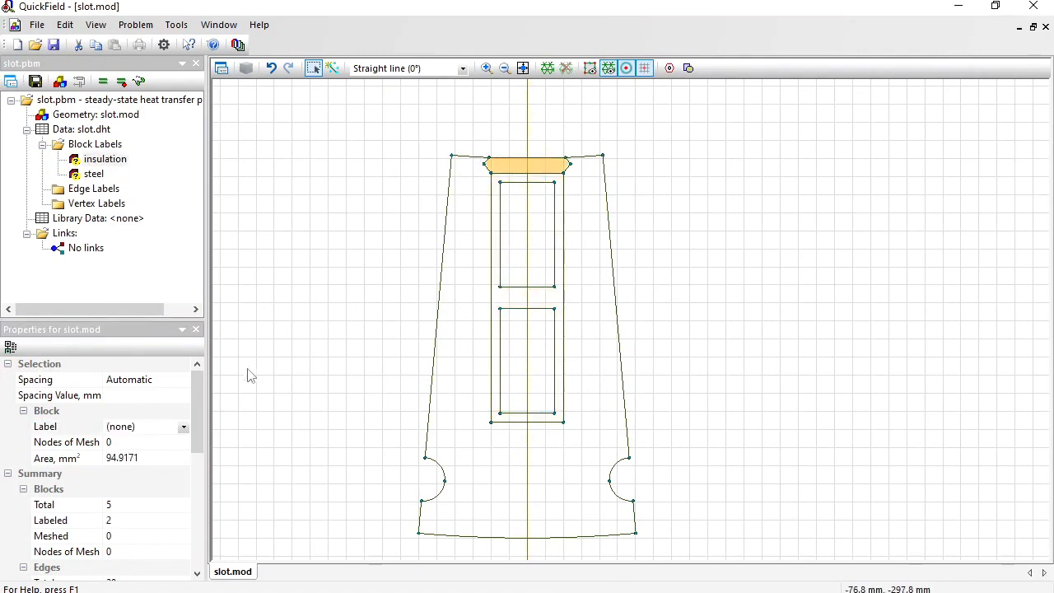
left_click(156, 426)
type("wedge")
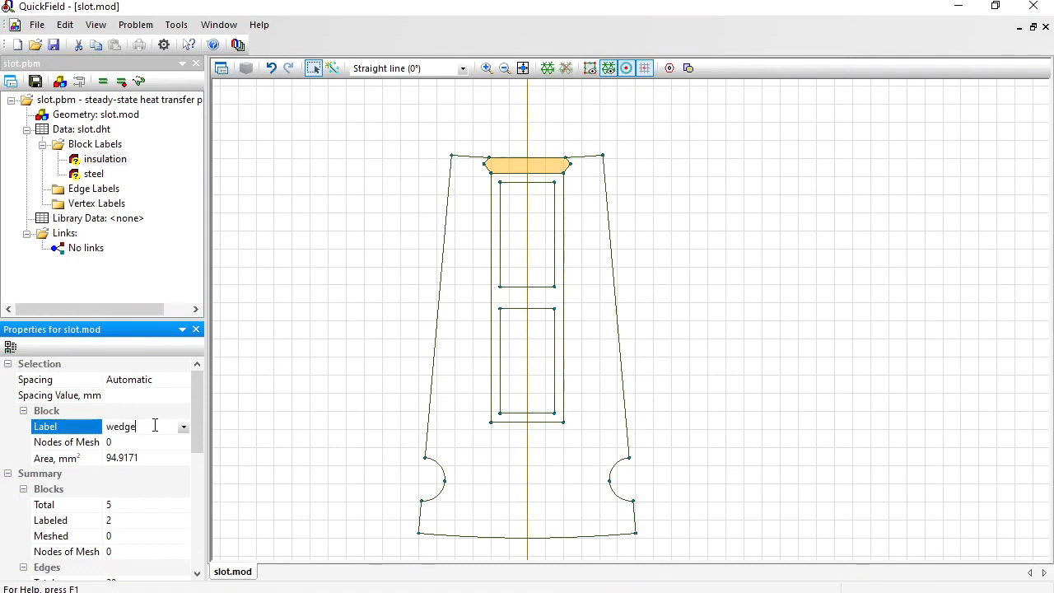
key("Return")
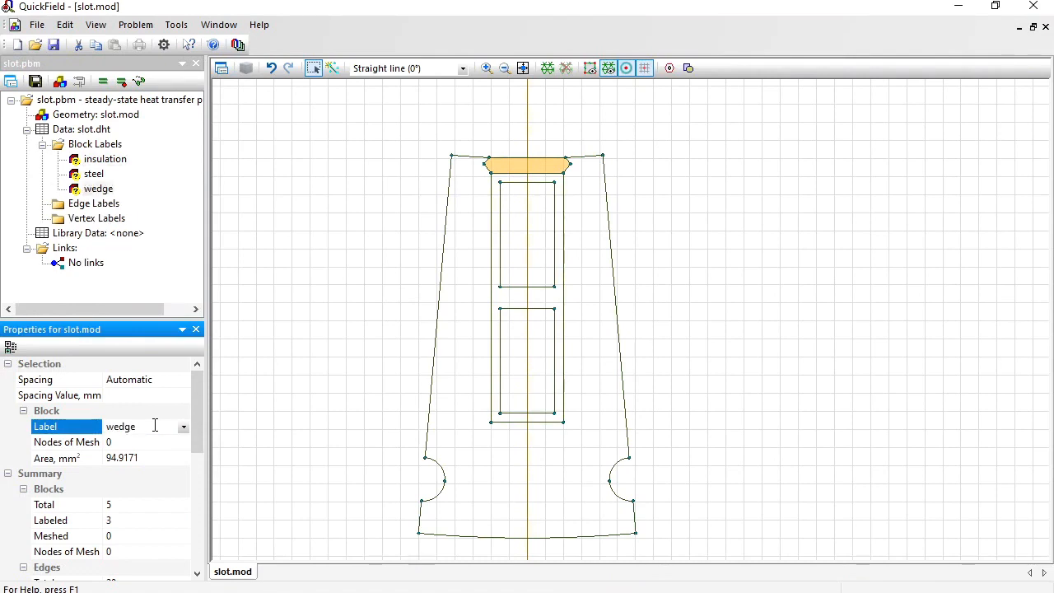
Label both rectangular blocks inside the slot insulation together as conductors.
left_click(539, 243)
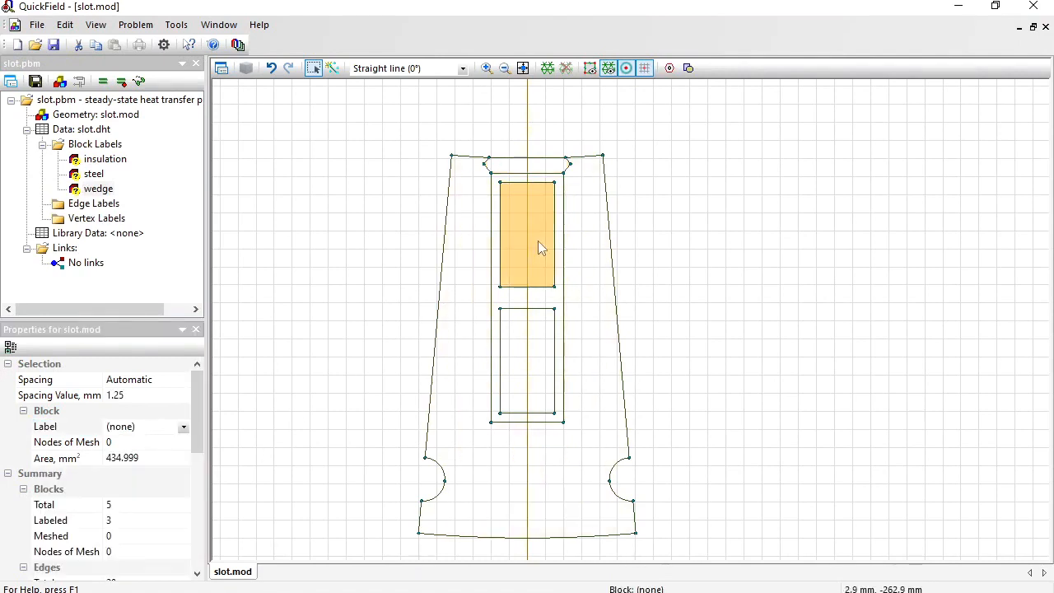
left_click(519, 368, "ctrl")
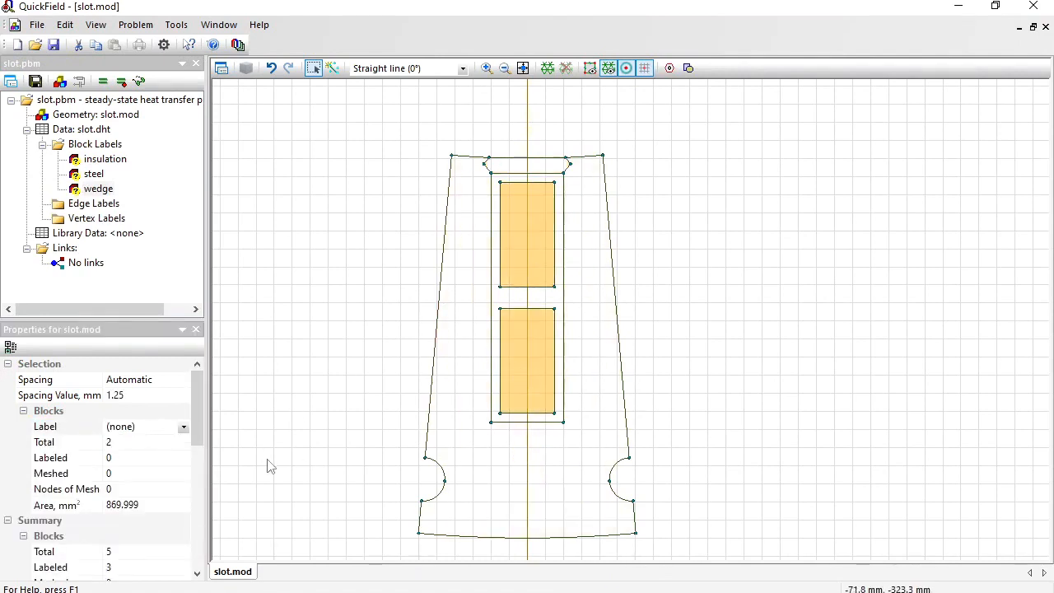
left_click(151, 428)
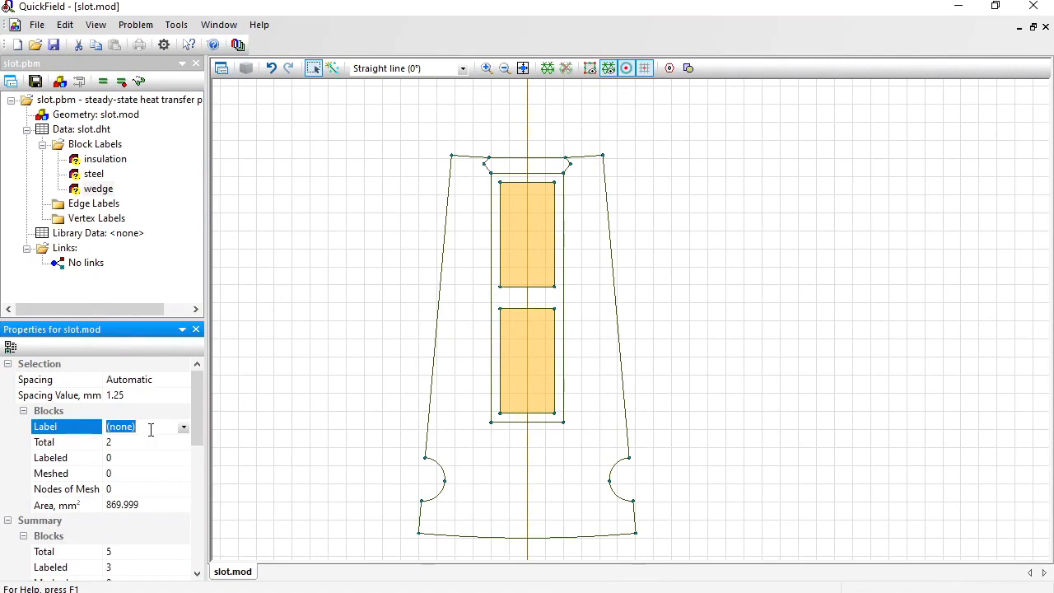
type("conductors")
key("Return")
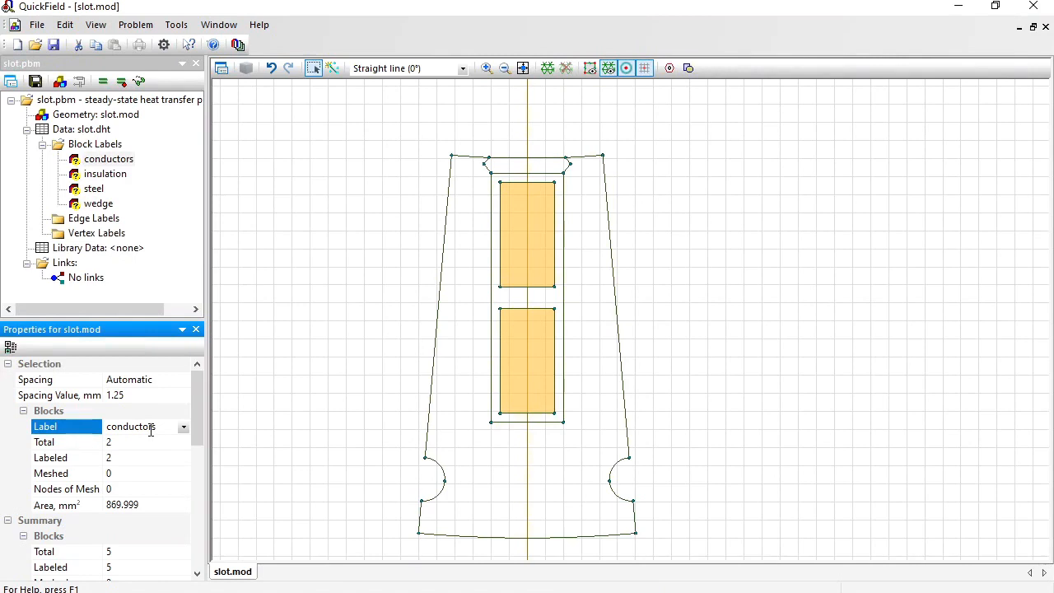
Label the four straight radial edges on both sides of the sector, above and below the notches, as symmetry.
left_click(441, 272)
left_click(420, 523, "ctrl")
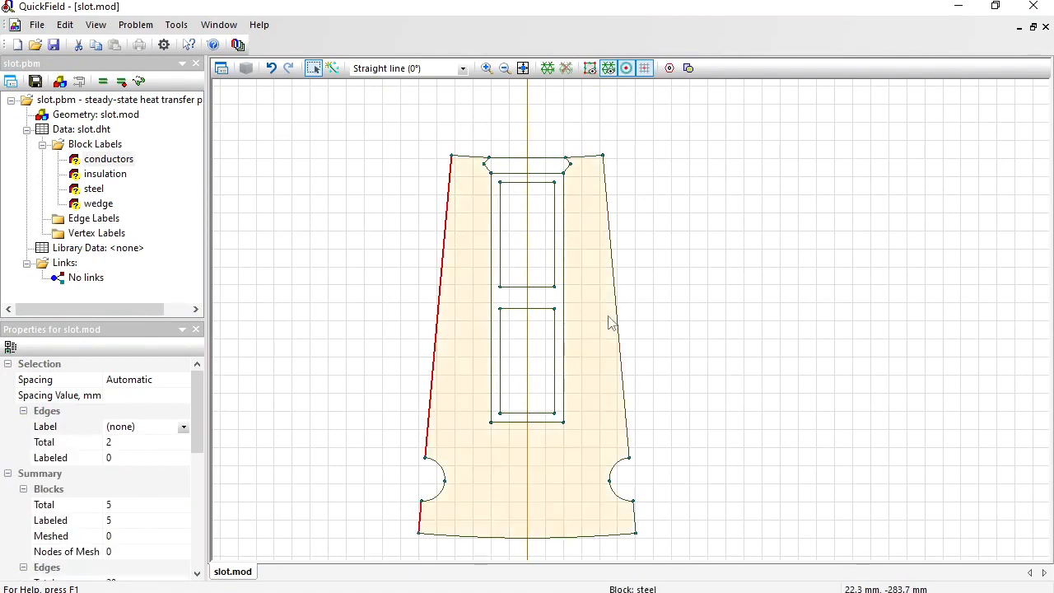
left_click(626, 416, "ctrl")
left_click(634, 514, "ctrl")
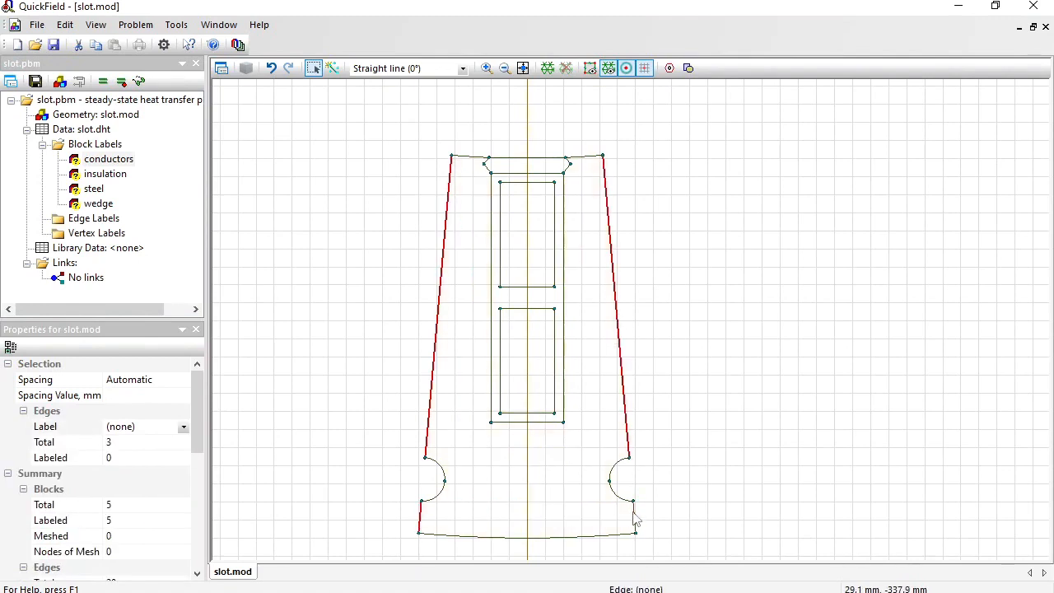
left_click(137, 428)
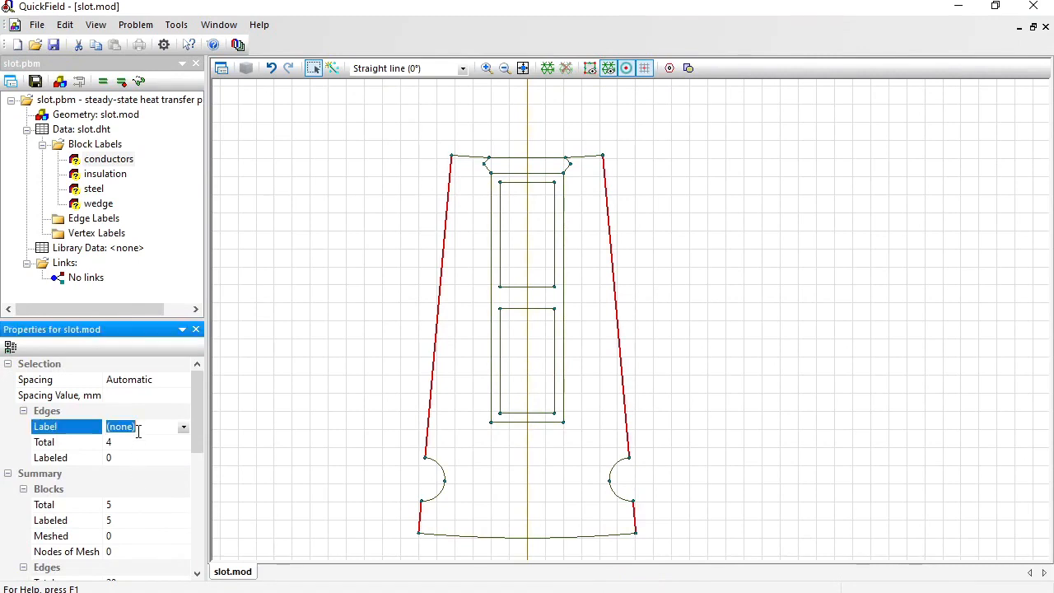
type("symmetry")
key("Return")
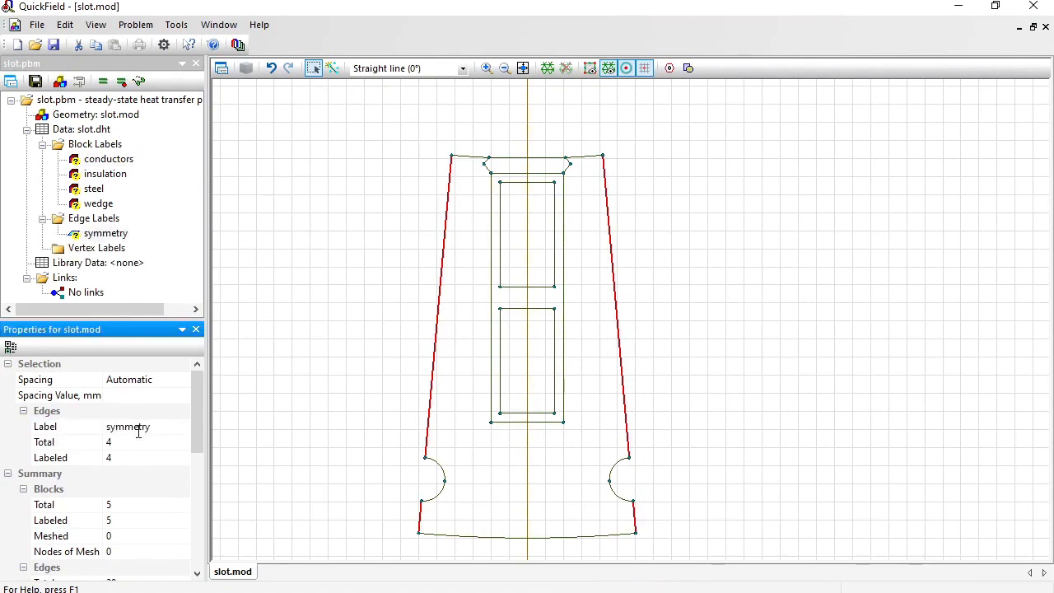
Label the long arc edge at the sector's wide end as outer.
left_click(484, 544)
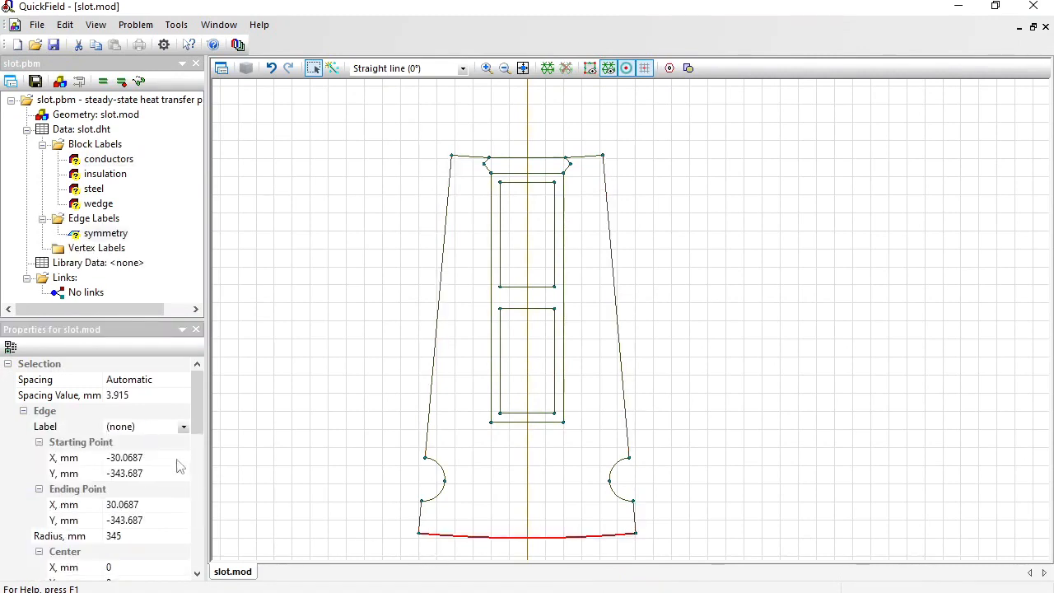
left_click(153, 426)
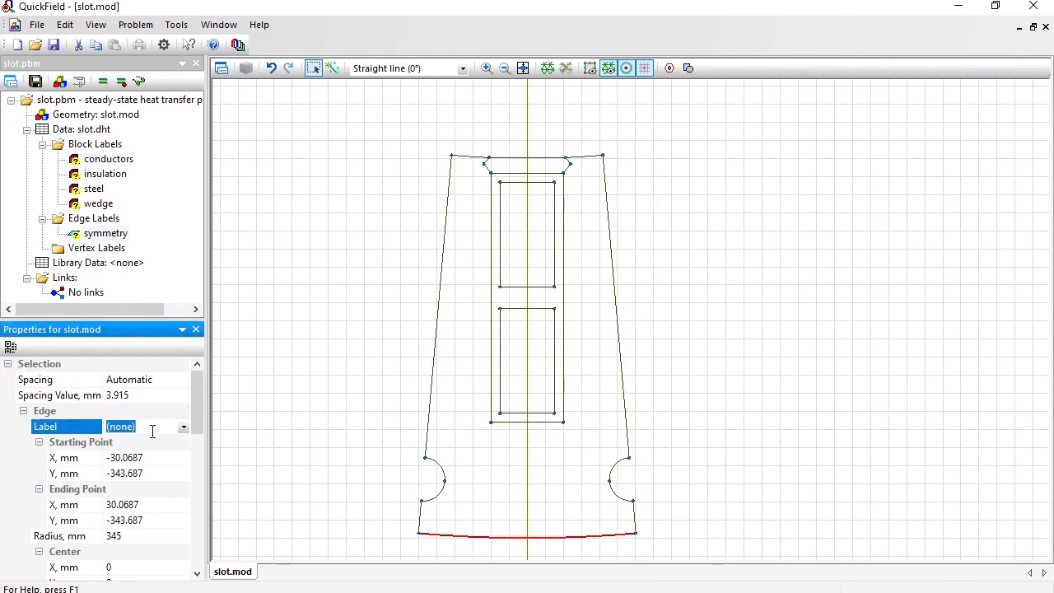
type("outer")
key("Return")
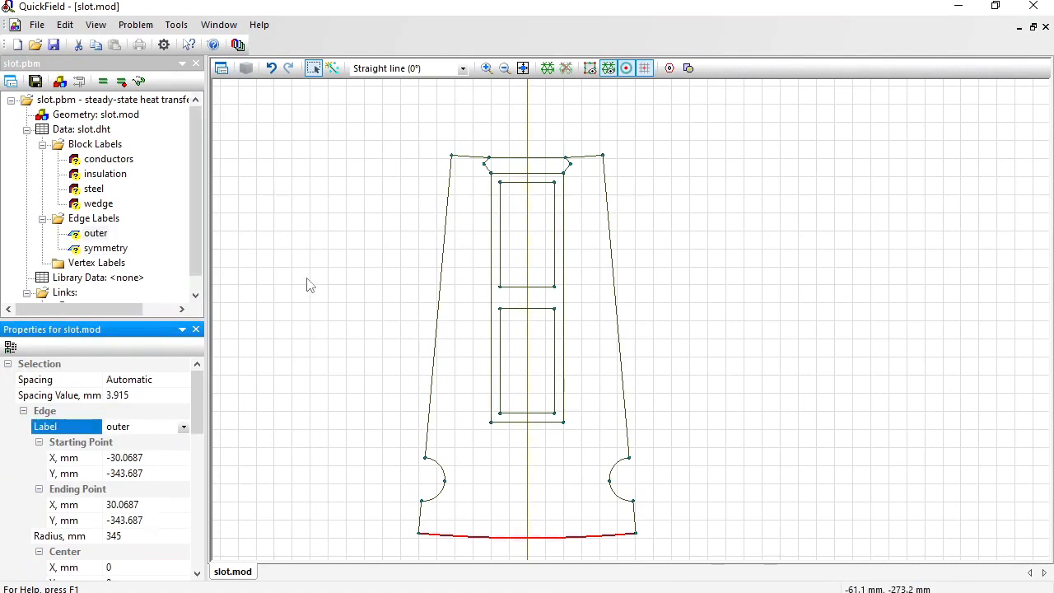
Label the three edges along the sector's narrow end, including the wedge's top edge, as inner.
left_click_drag(436, 116, 612, 169)
left_click(140, 425)
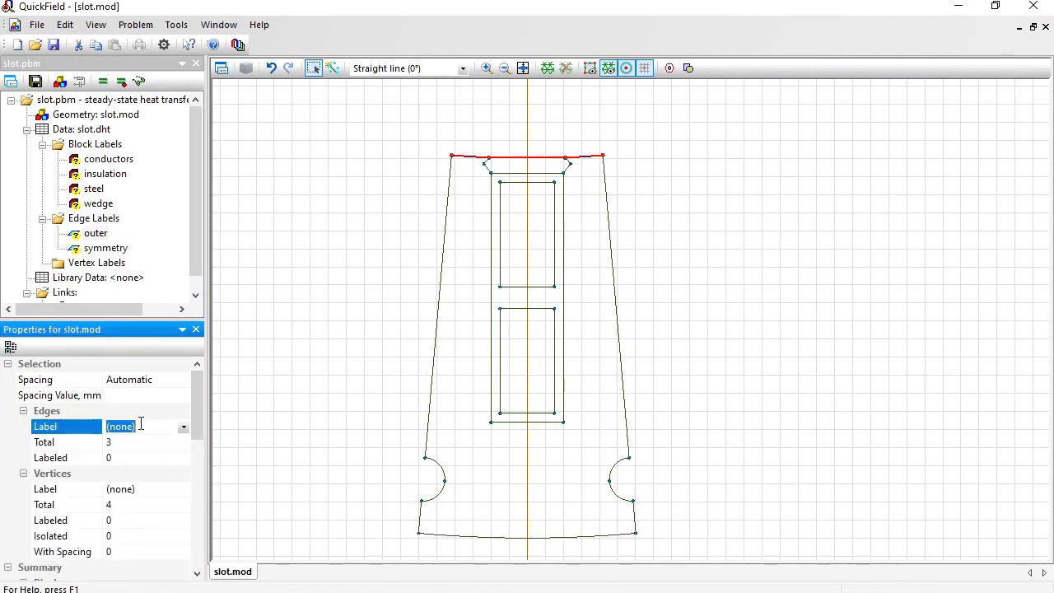
type("inner")
key("Return")
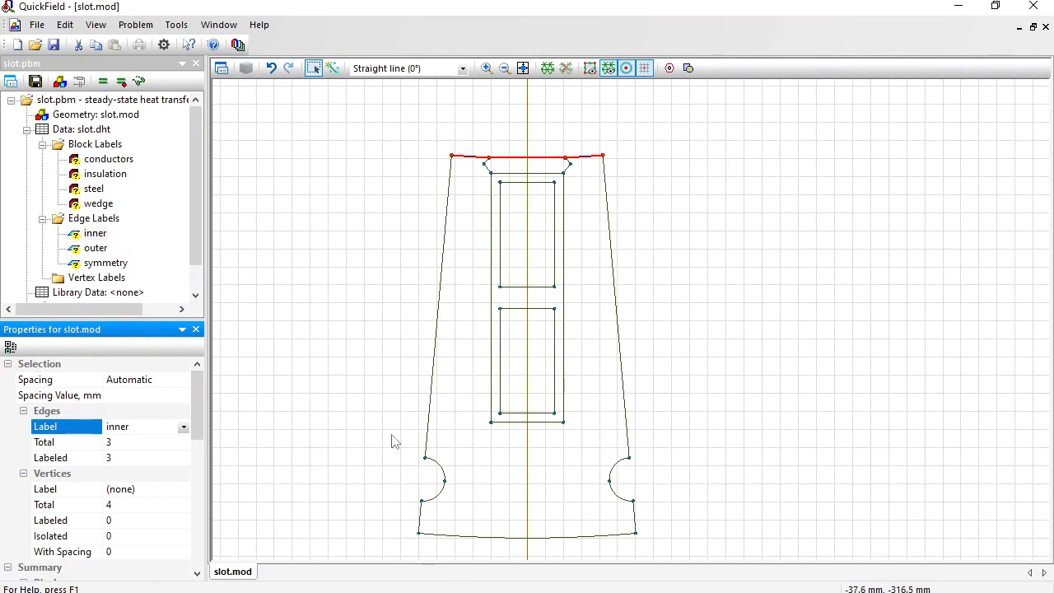
Label the arc edges of both half-round side notches as duct.
left_click_drag(391, 436, 648, 519)
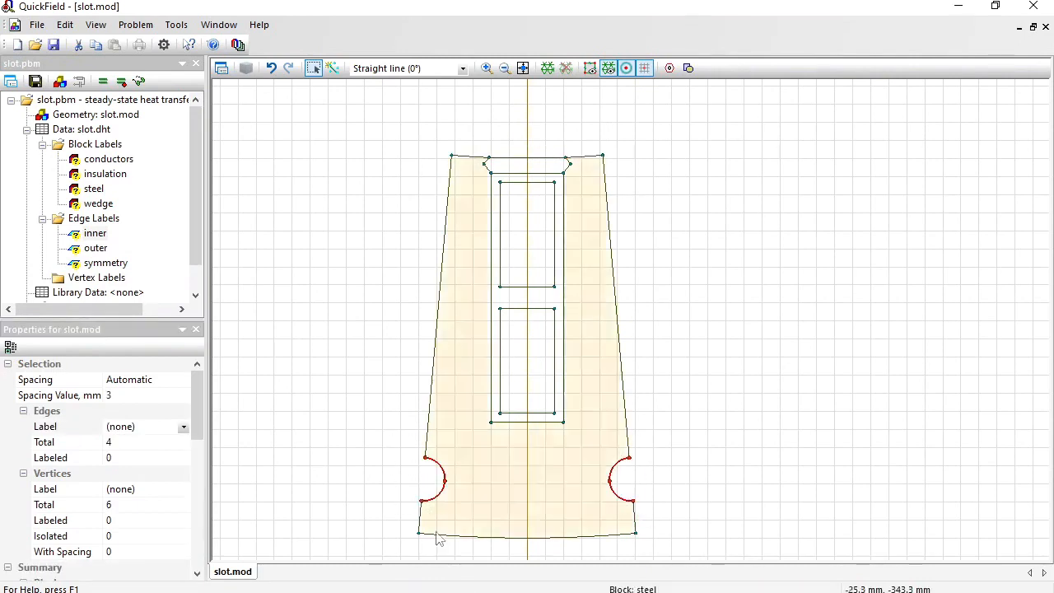
left_click(144, 427)
type("duct")
key("Return")
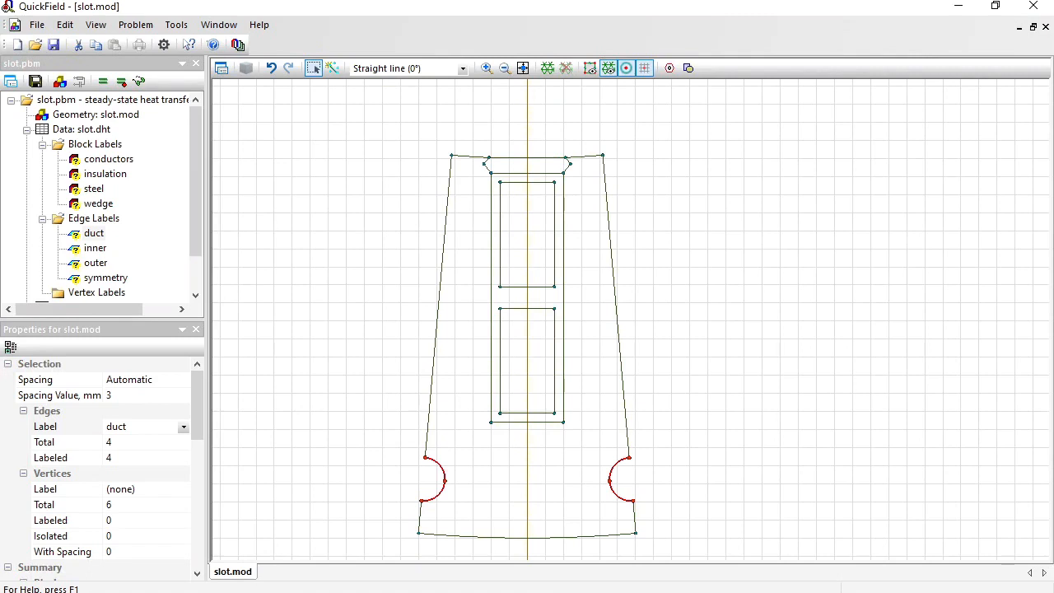
Set the thermal conductivity of the steel block label to 25 W/K·m.
double_click(80, 195)
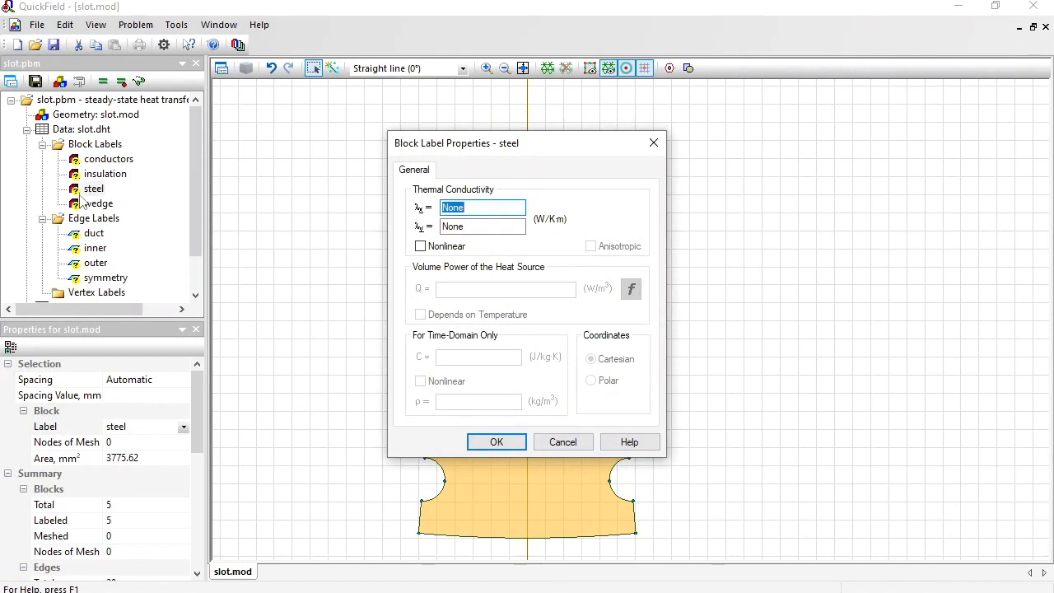
type("25")
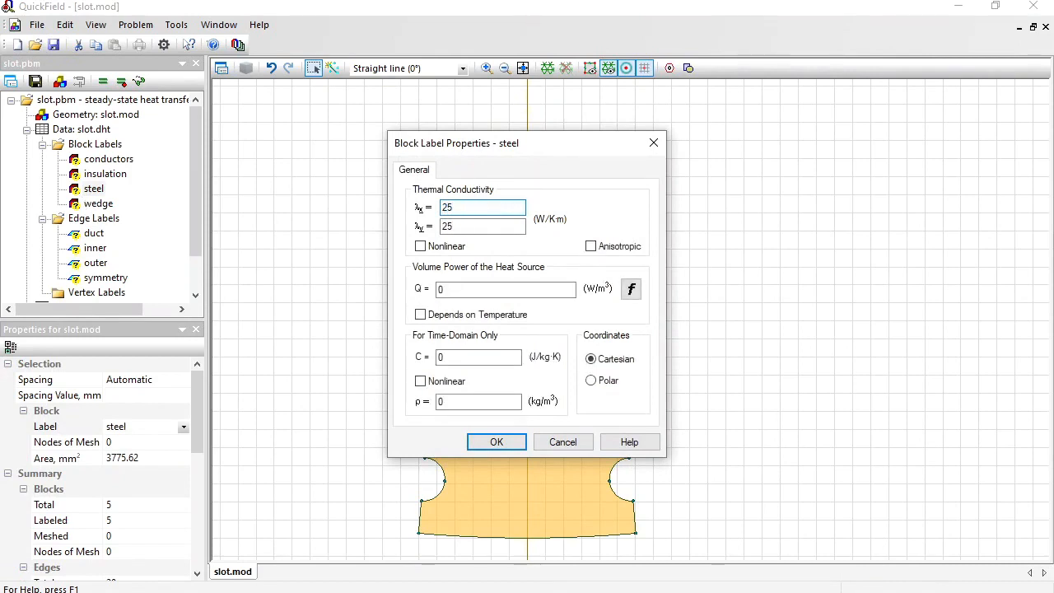
left_click(497, 442)
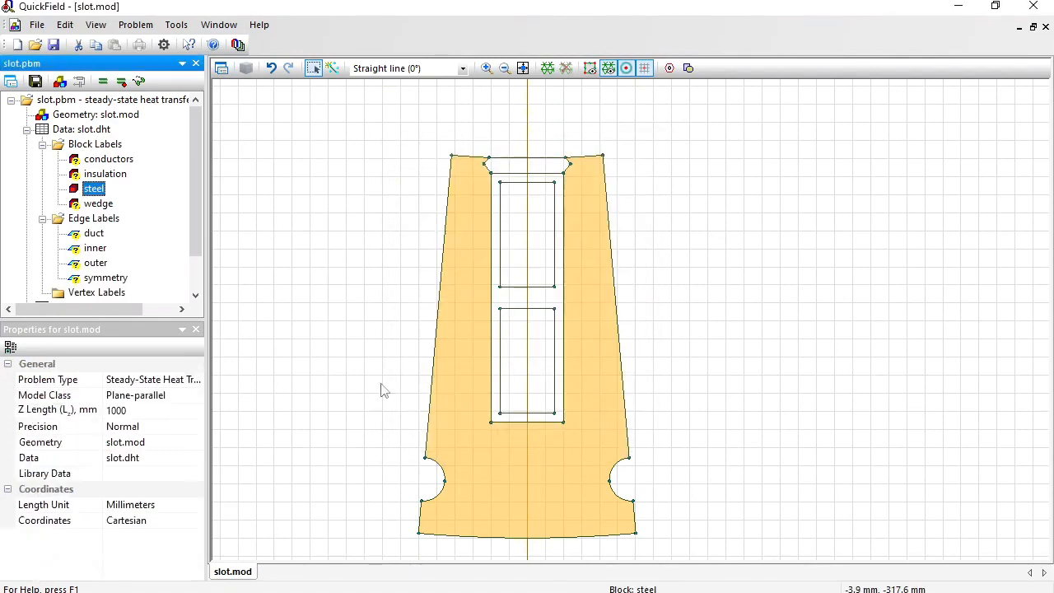
Set the thermal conductivity of the insulation block label to 0.15 W/K·m.
left_click(97, 176)
double_click(97, 177)
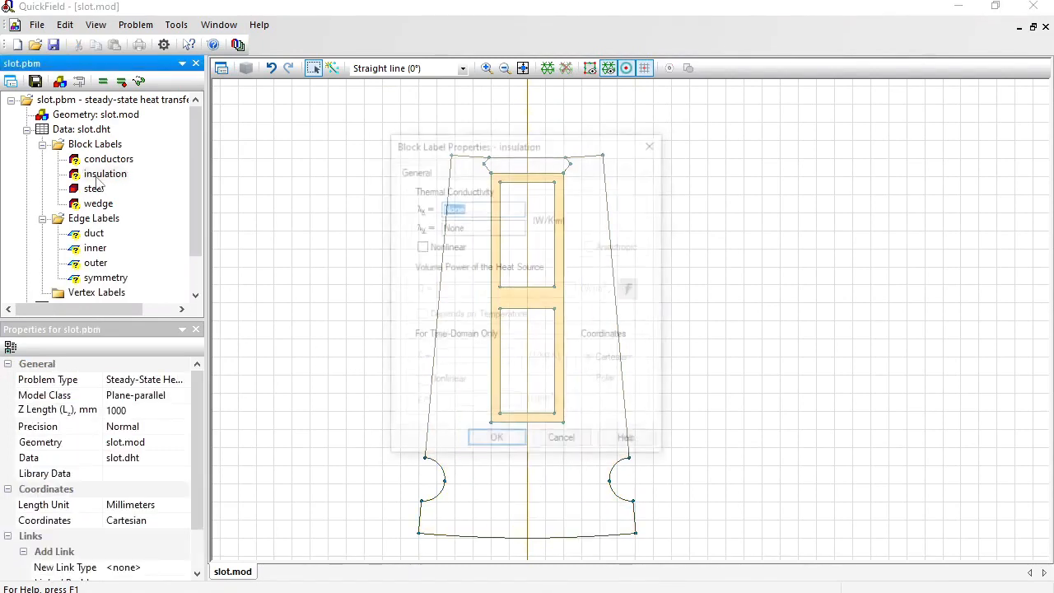
type("0.")
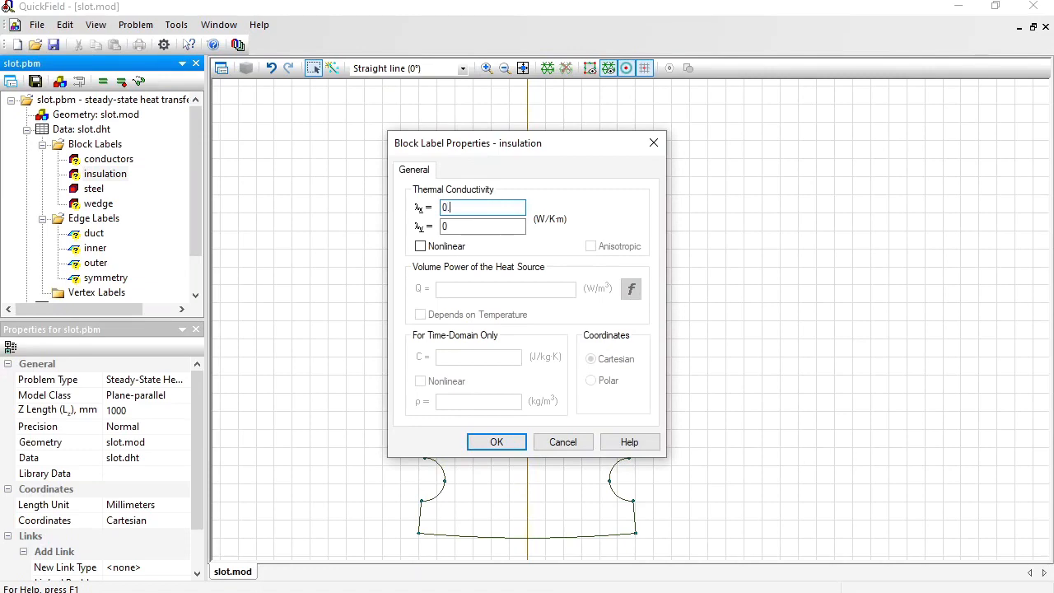
type("15")
key("Return")
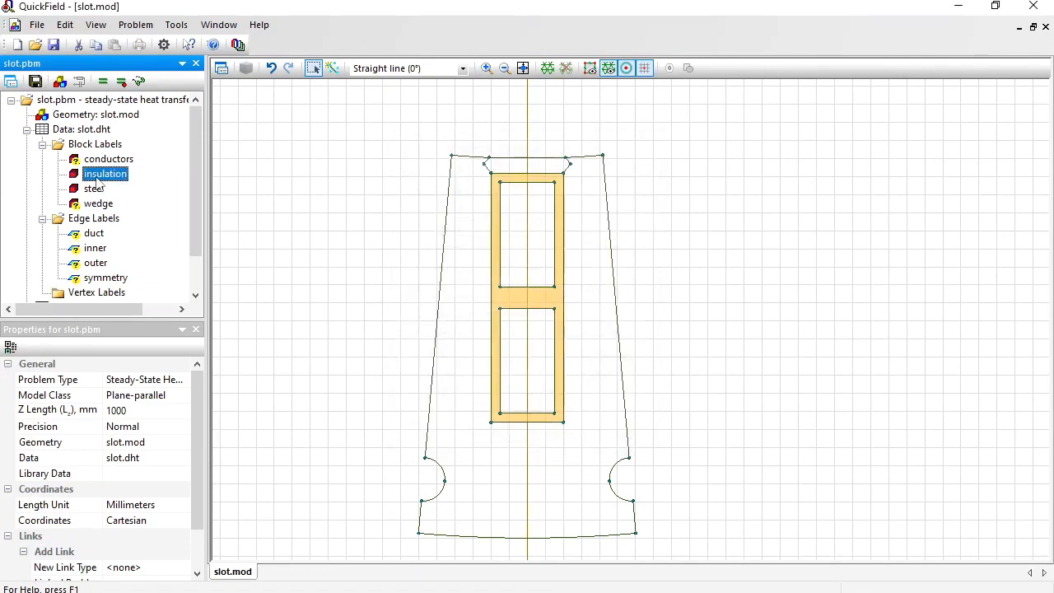
Set the thermal conductivity of the wedge block label to 0.25 W/K·m.
key("Down")
key("Down")
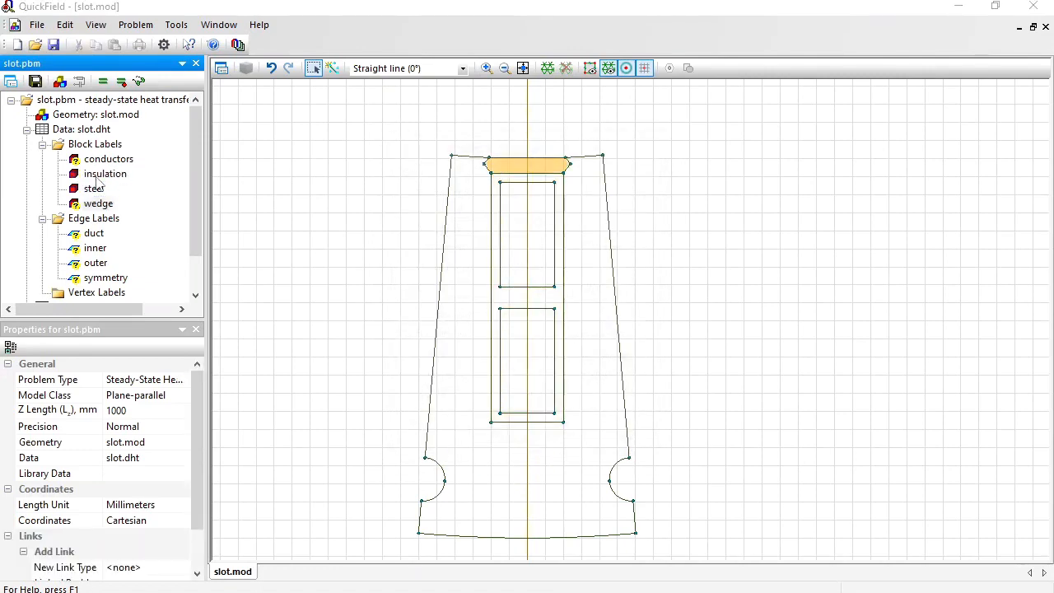
key("Return")
type("0.25")
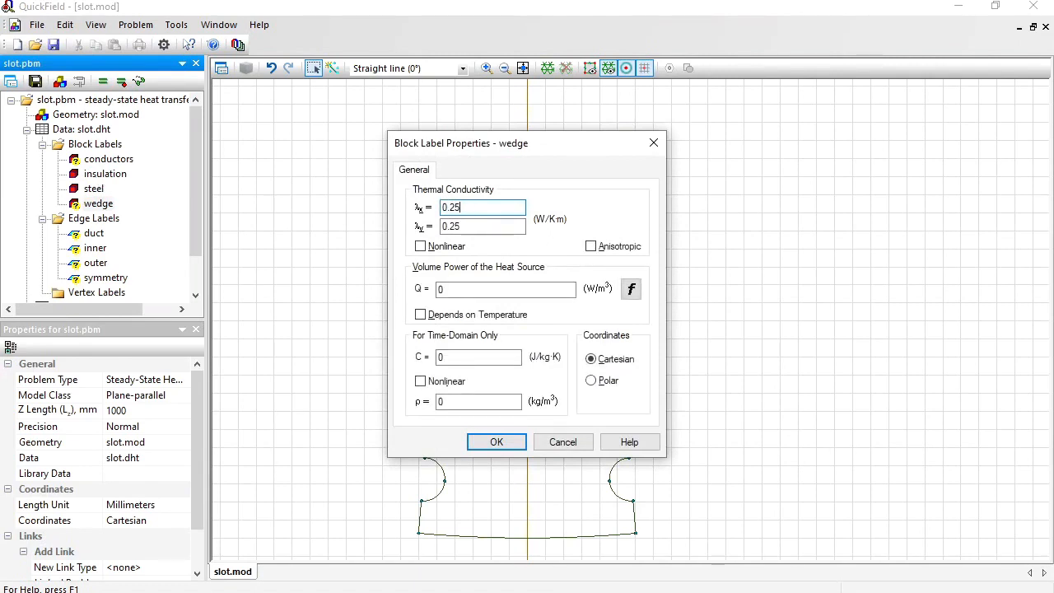
key("Return")
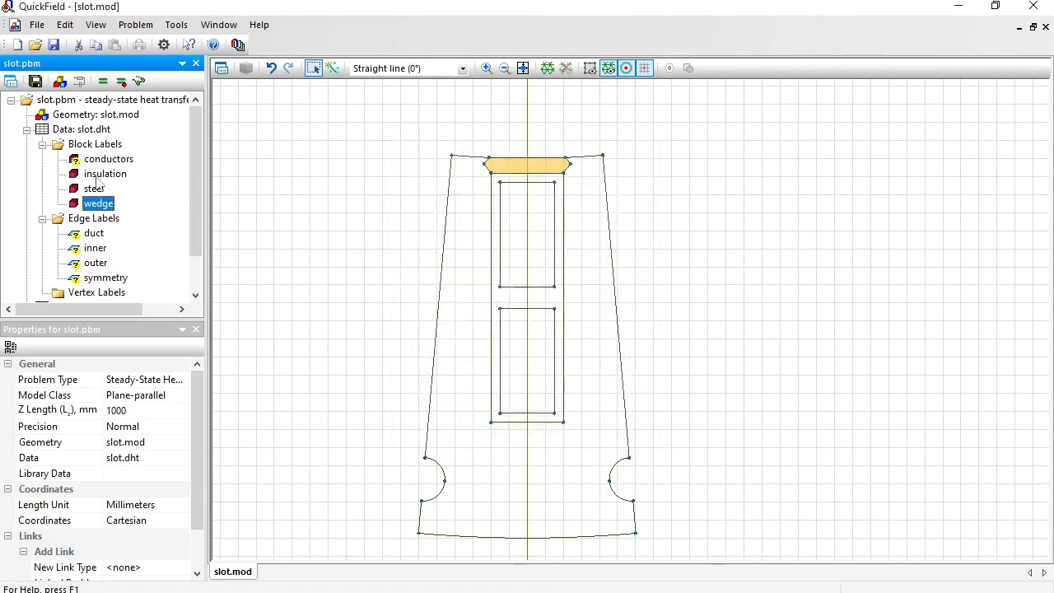
Set the thermal conductivity of the conductors block label to 380 W/K·m.
key("Up")
key("Up")
key("Up")
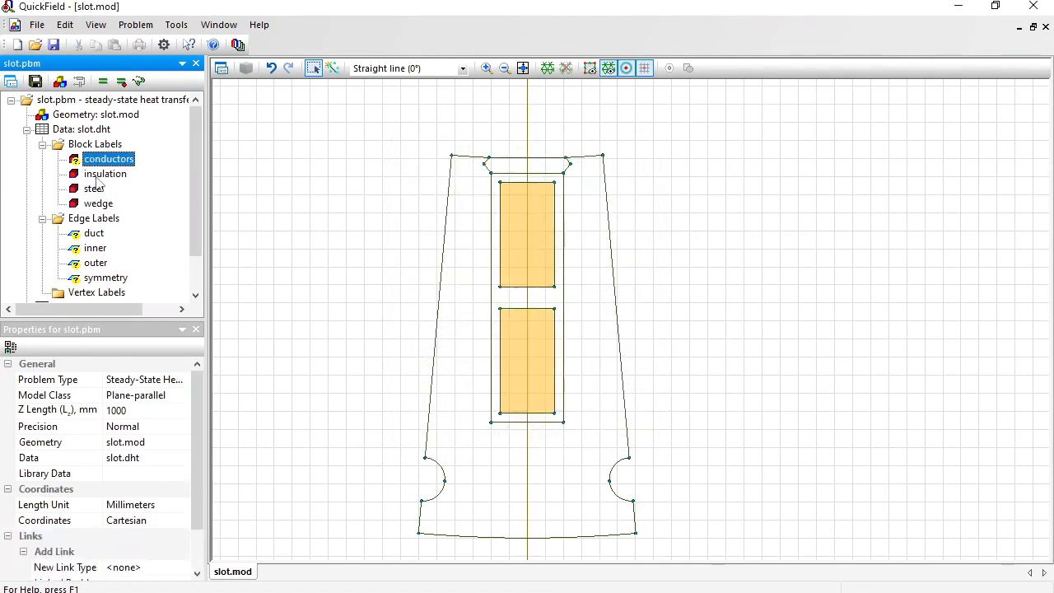
key("Return")
type("380")
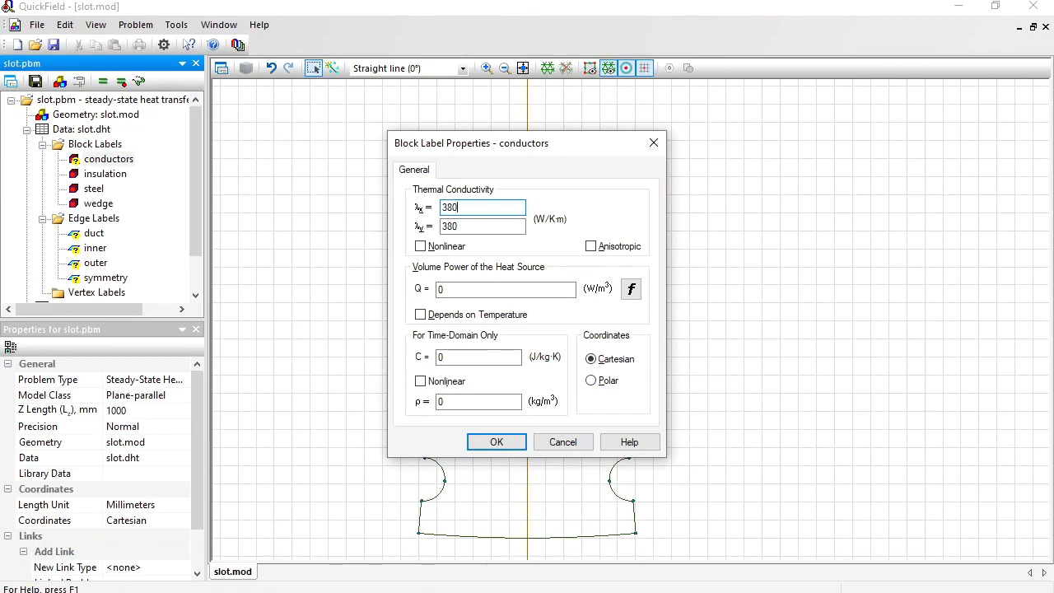
Define the conductors' volume power of the heat source as (1/56e6) * 3e6 * 3e6 and apply the block properties.
left_click(460, 294)
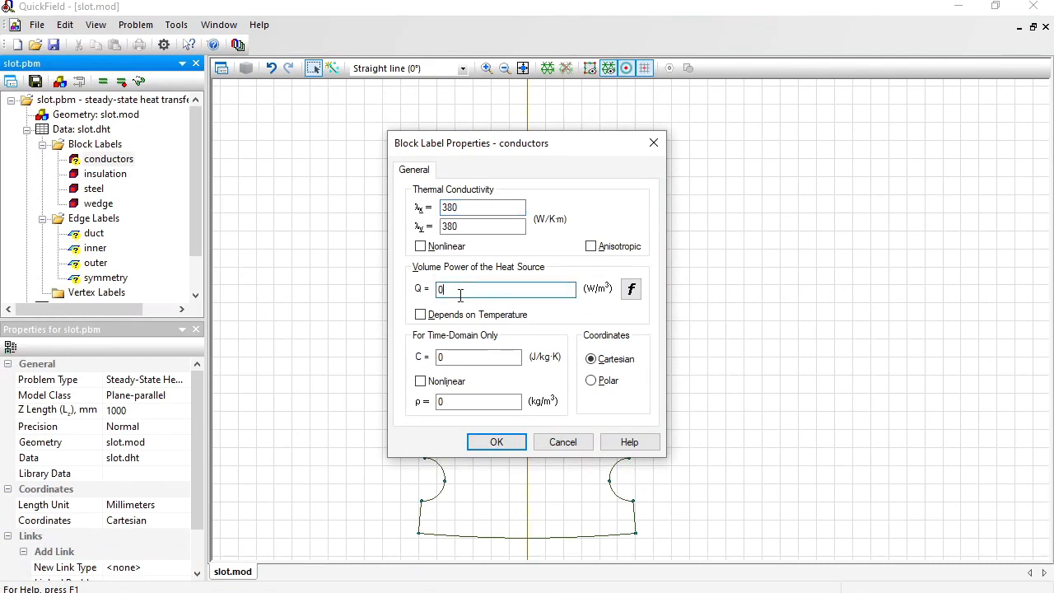
key("BackSpace")
type("1/56e6)")
left_click(439, 289)
type("(")
key("End")
type("* 3e6 * 3e6")
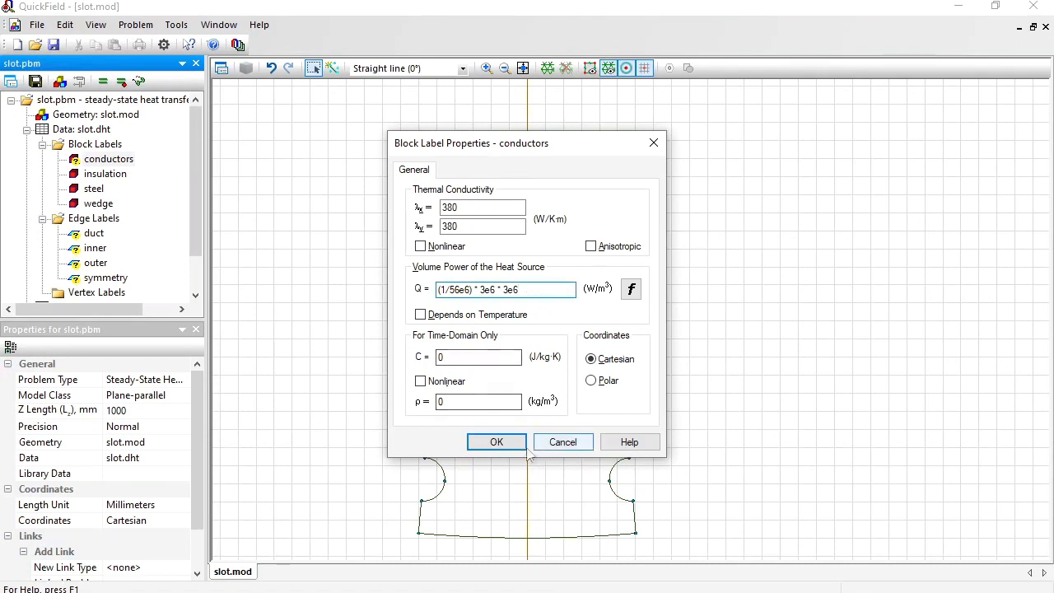
left_click(497, 442)
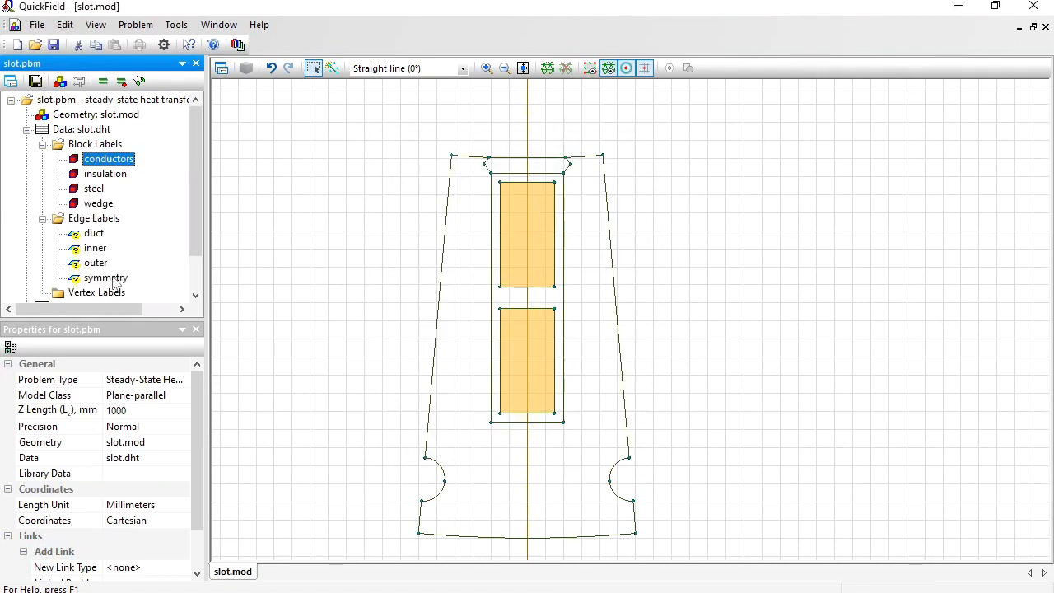
Apply a heat flux boundary condition of 0 W/m² to the symmetry edge label.
left_click(107, 278)
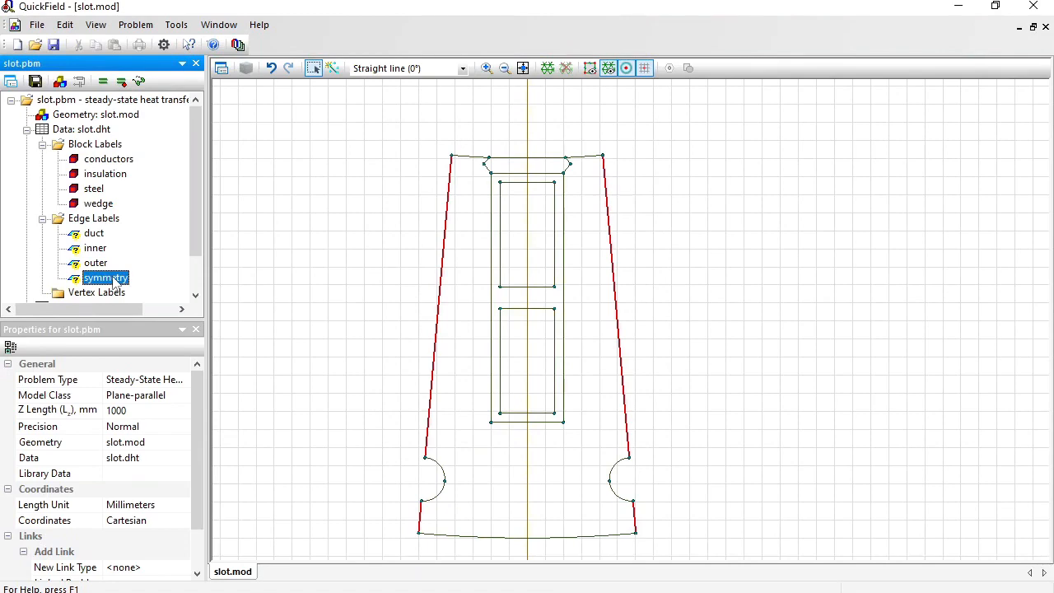
double_click(105, 278)
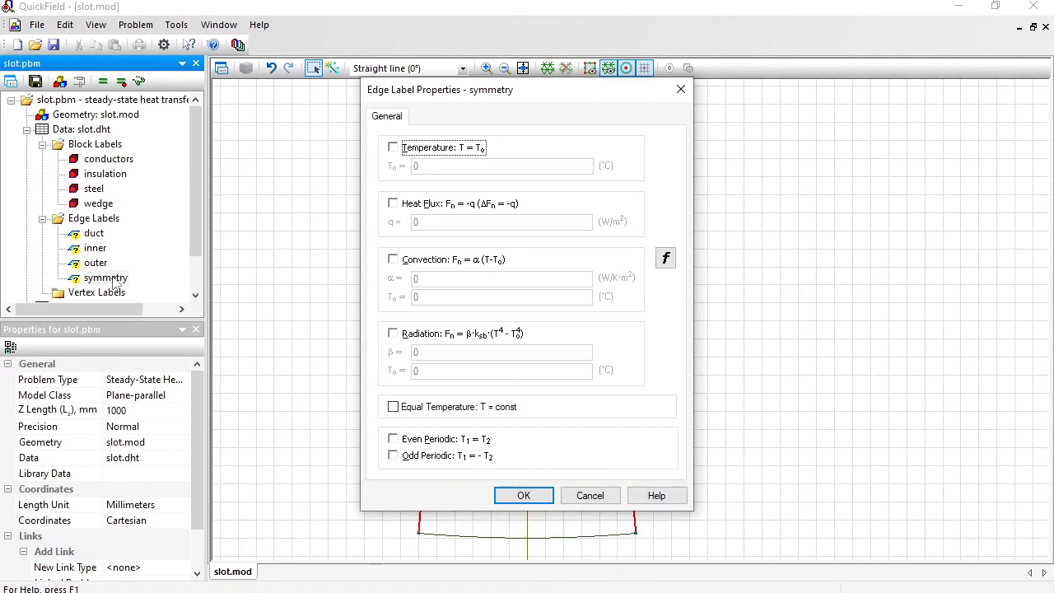
left_click(415, 204)
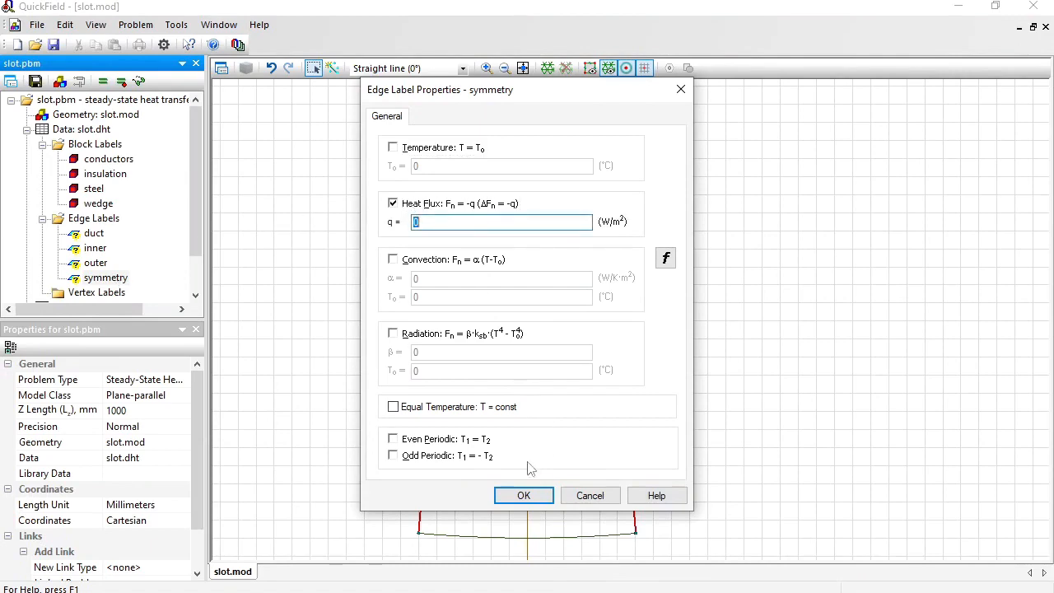
left_click(523, 495)
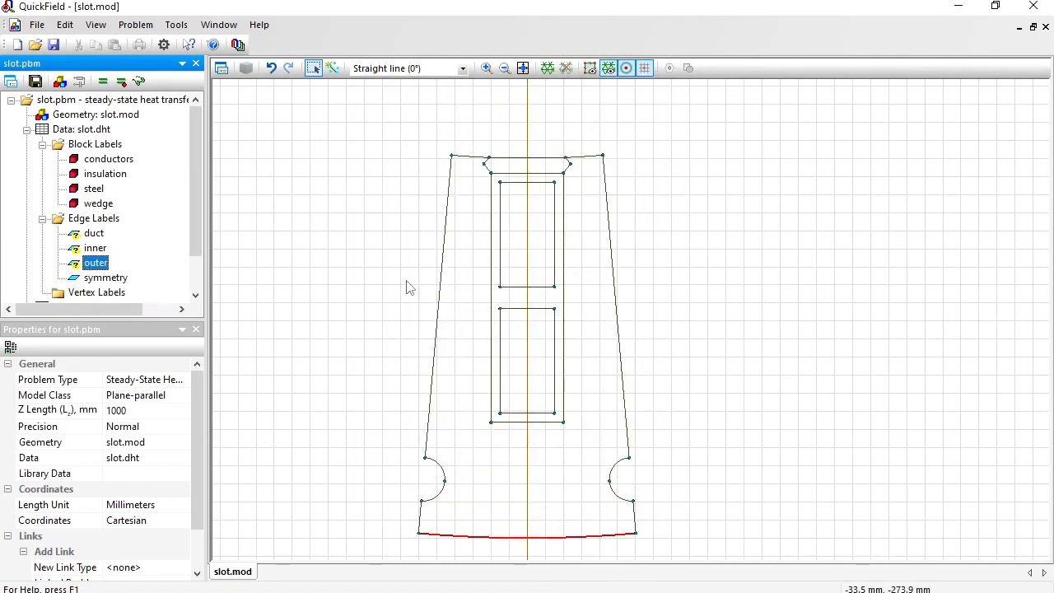
Define convection on the outer edge label with a coefficient α of 10 W/K·m² and an ambient temperature T0 of 20 °C.
double_click(97, 263)
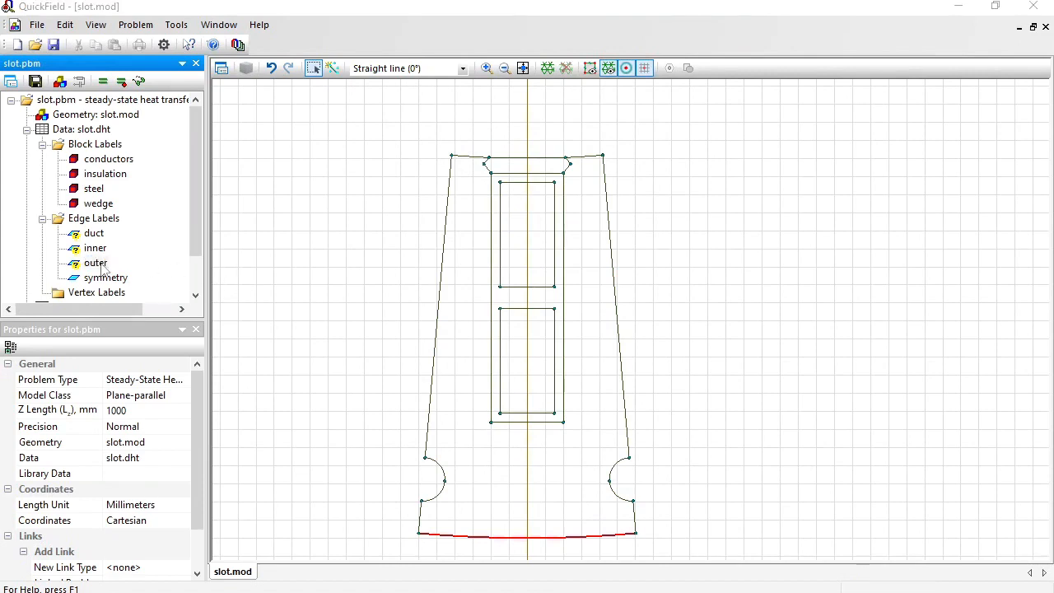
left_click(393, 259)
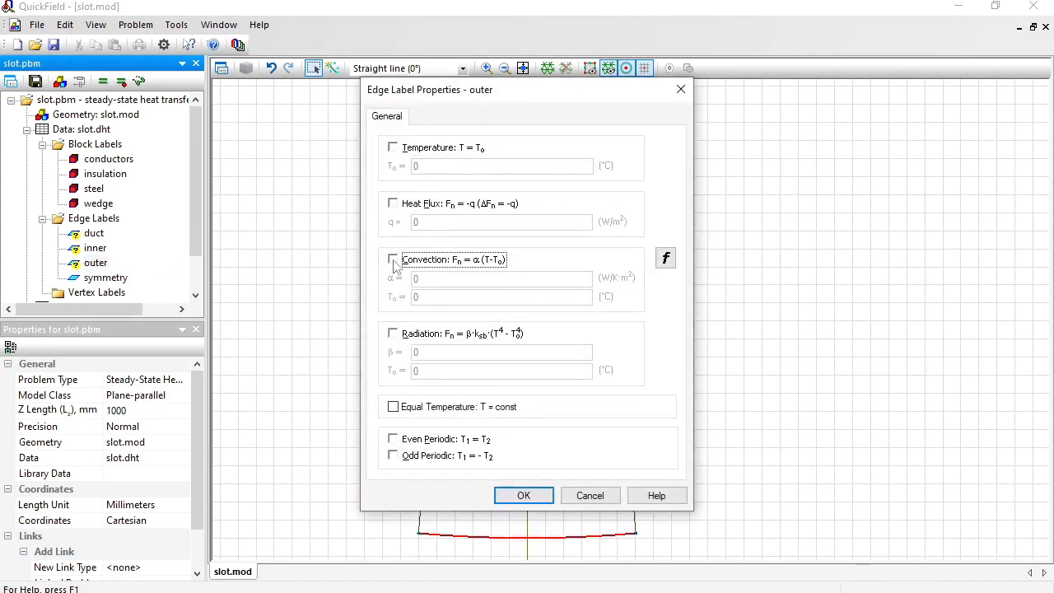
key("Tab")
type("20")
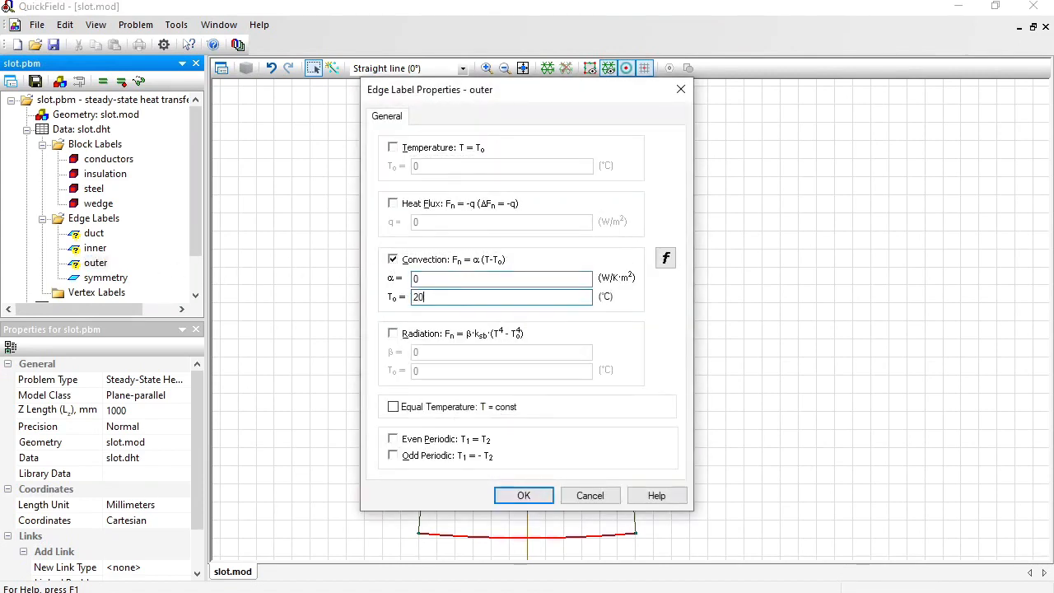
double_click(440, 281)
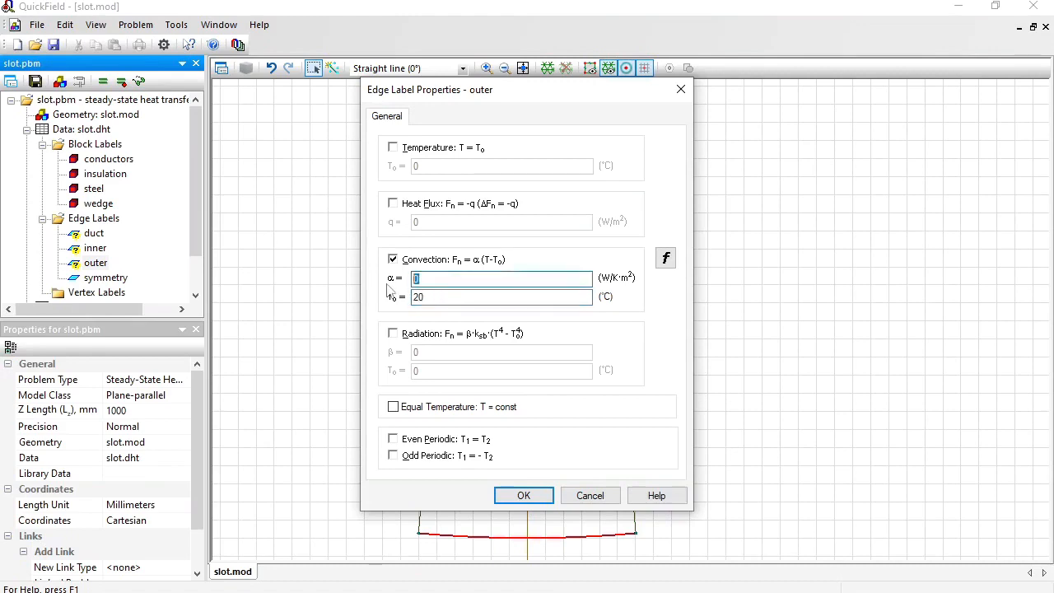
type("10")
key("Return")
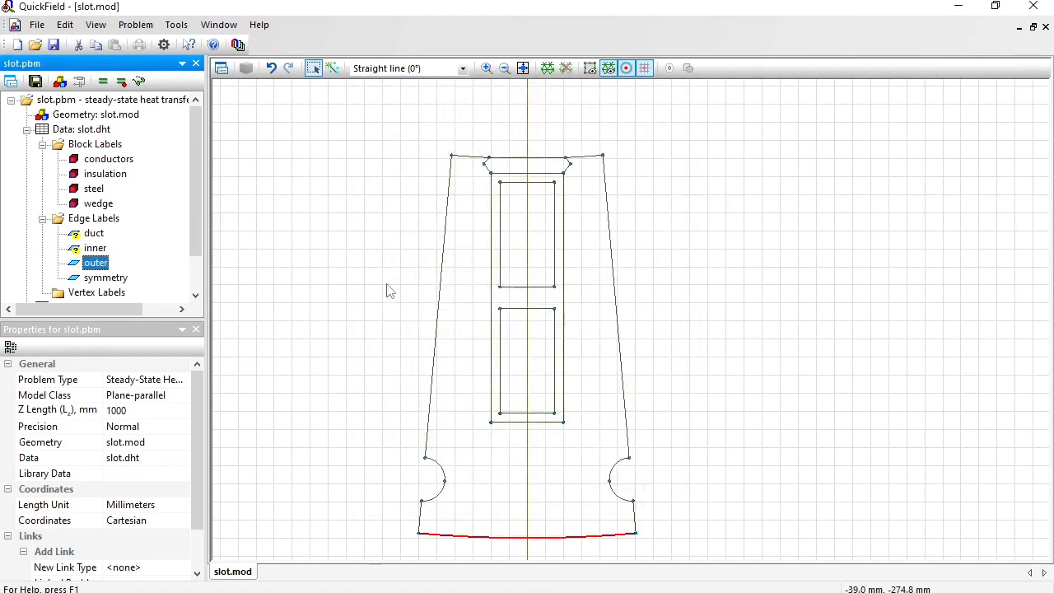
Define convection on the inner edge label with a coefficient α of 70 W/K·m² and an ambient temperature T0 of 40 °C.
key("Up")
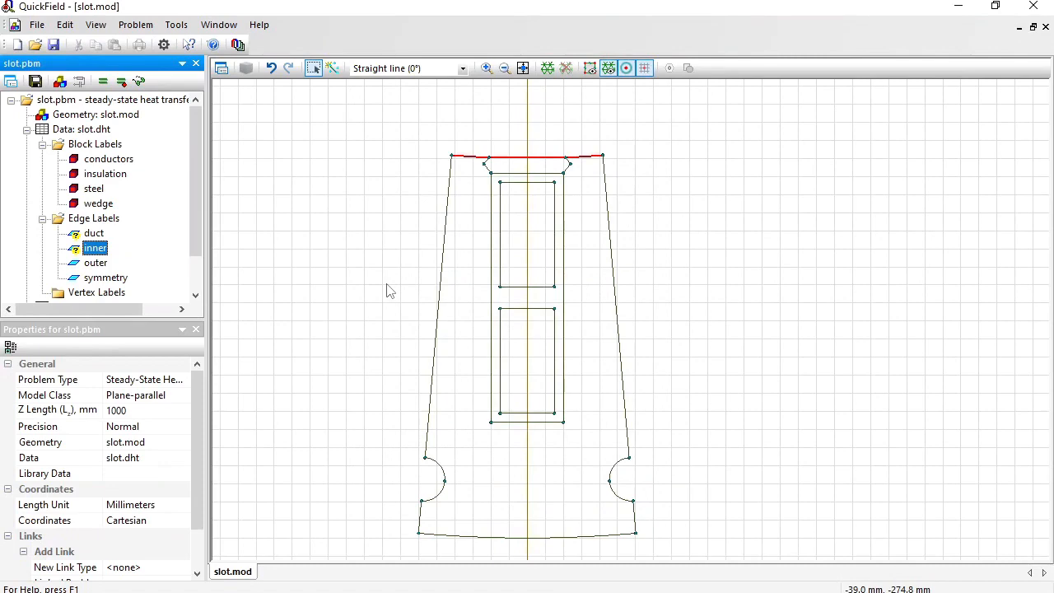
key("Return")
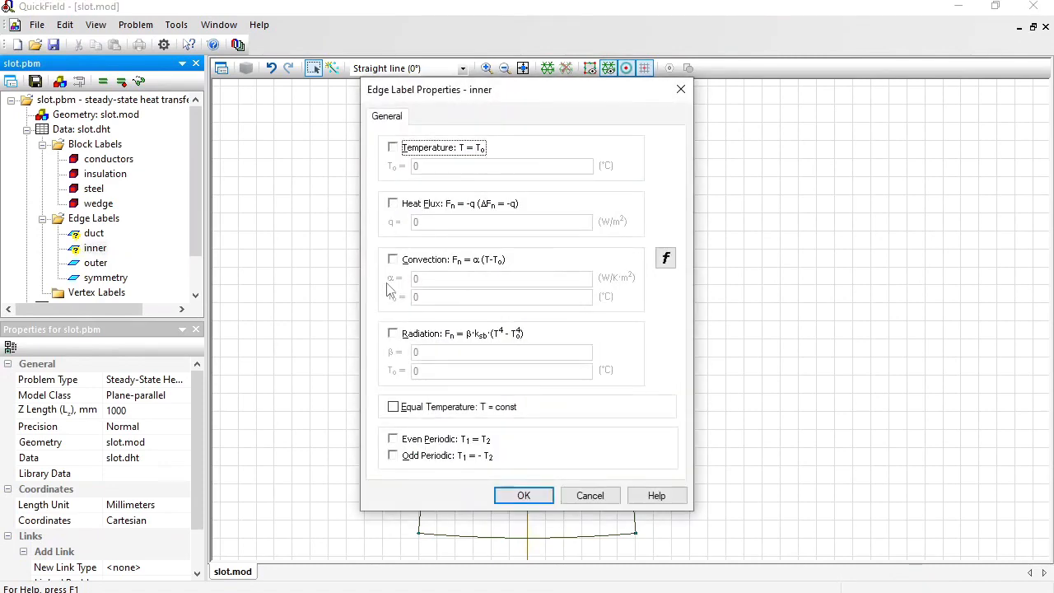
left_click(394, 260)
key("Tab")
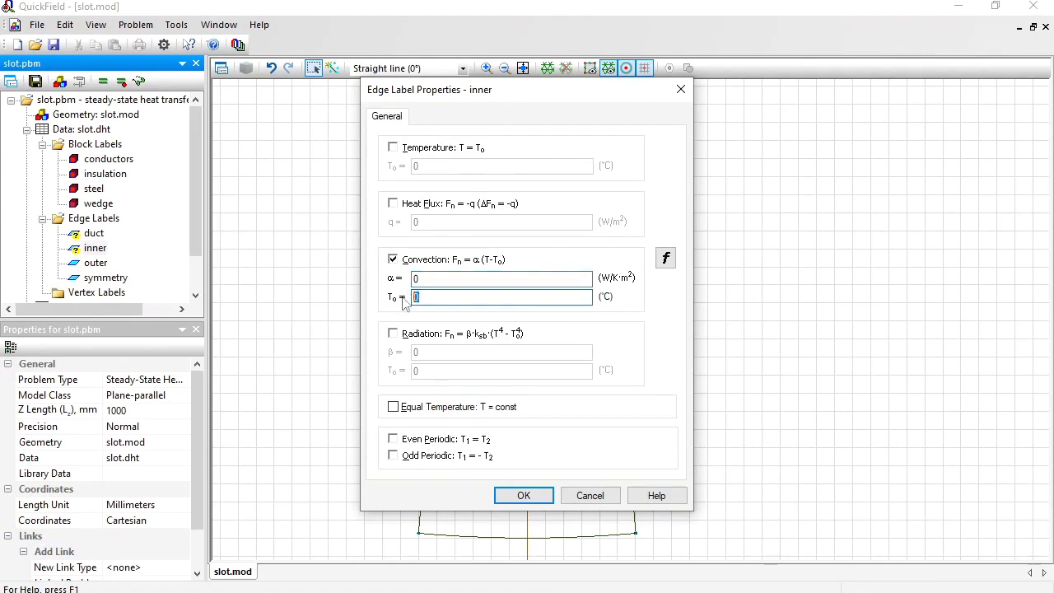
type("40")
double_click(412, 278)
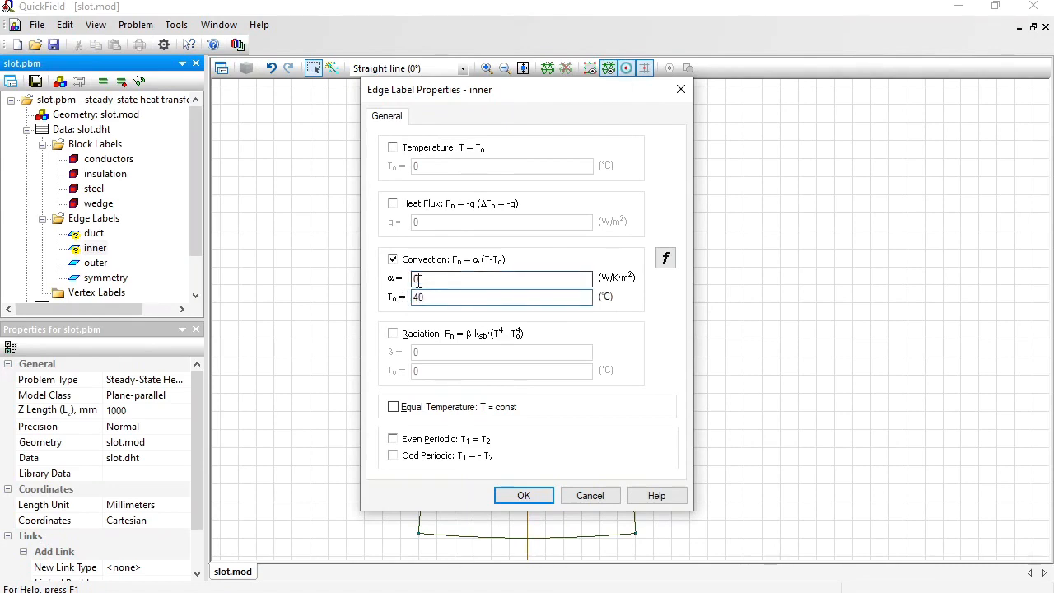
type("10")
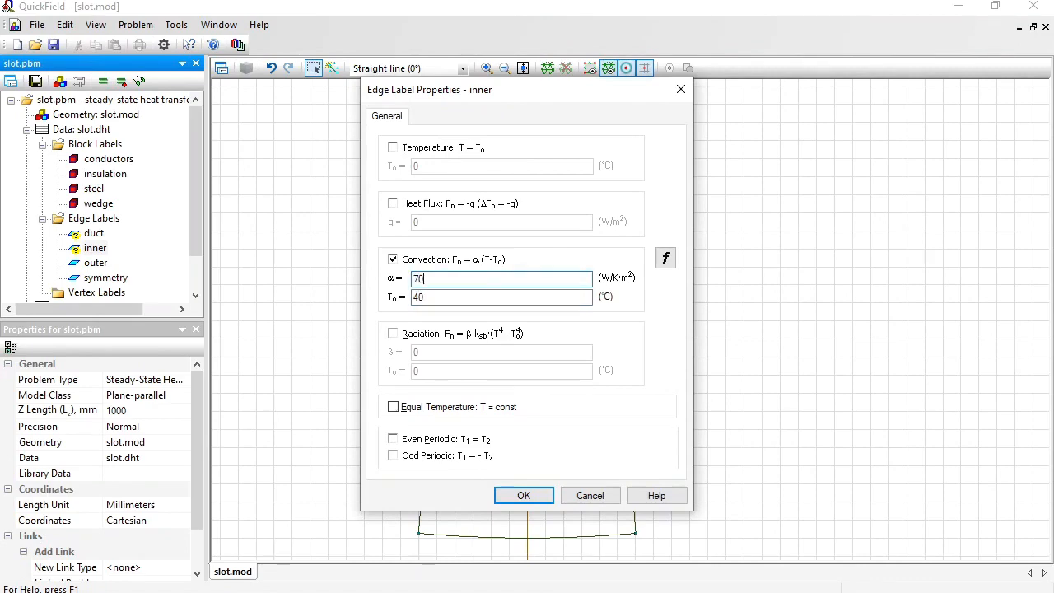
key("Return")
Define convection on the duct edge label with a coefficient α of 50 W/K·m² and an ambient temperature T0 of 40 °C.
key("Up")
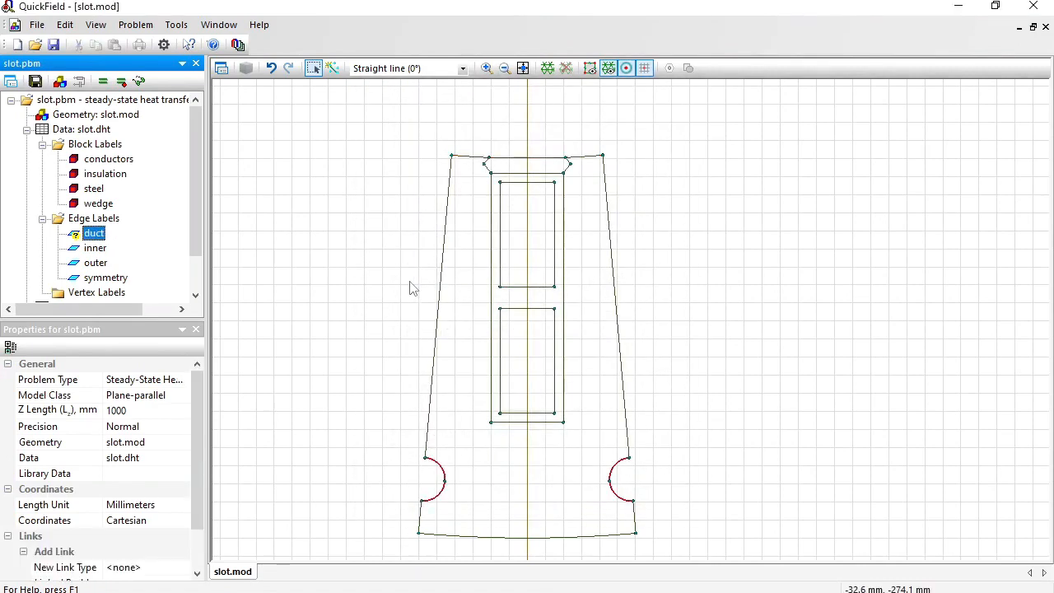
key("Return")
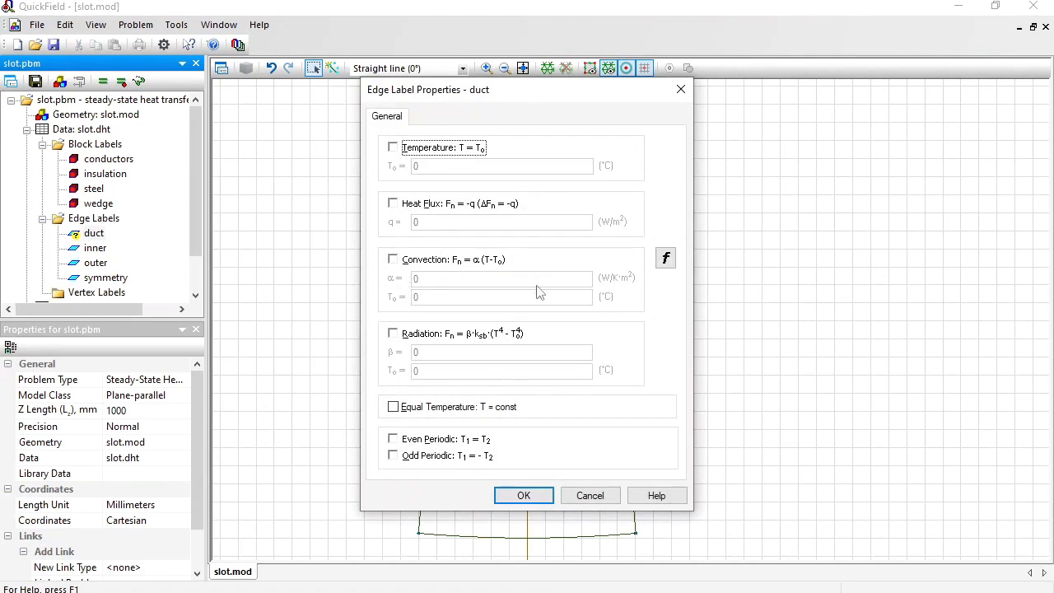
left_click(421, 265)
key("Tab")
key("Tab")
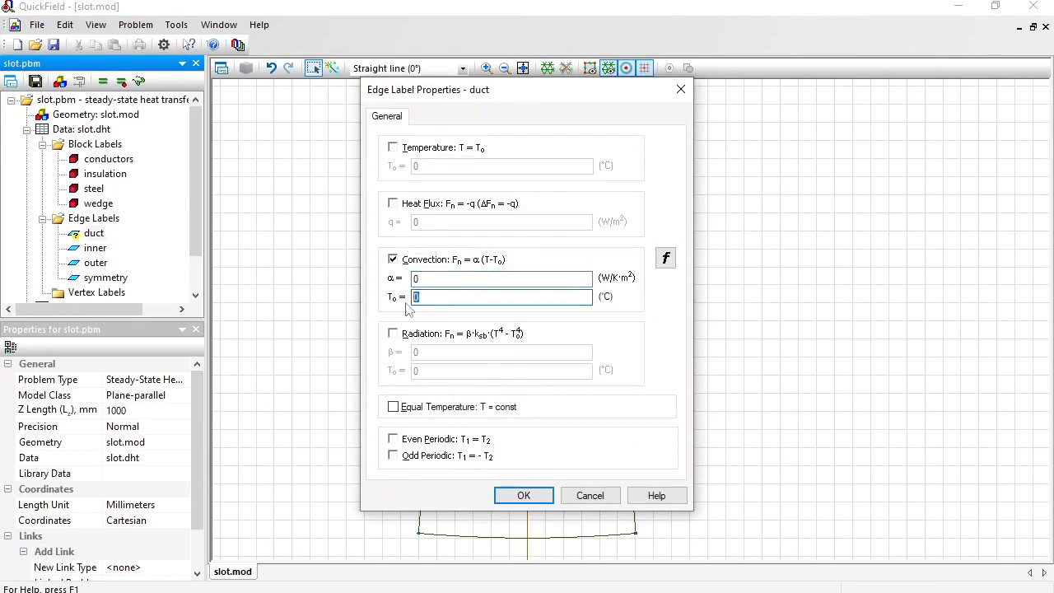
type("40")
double_click(454, 278)
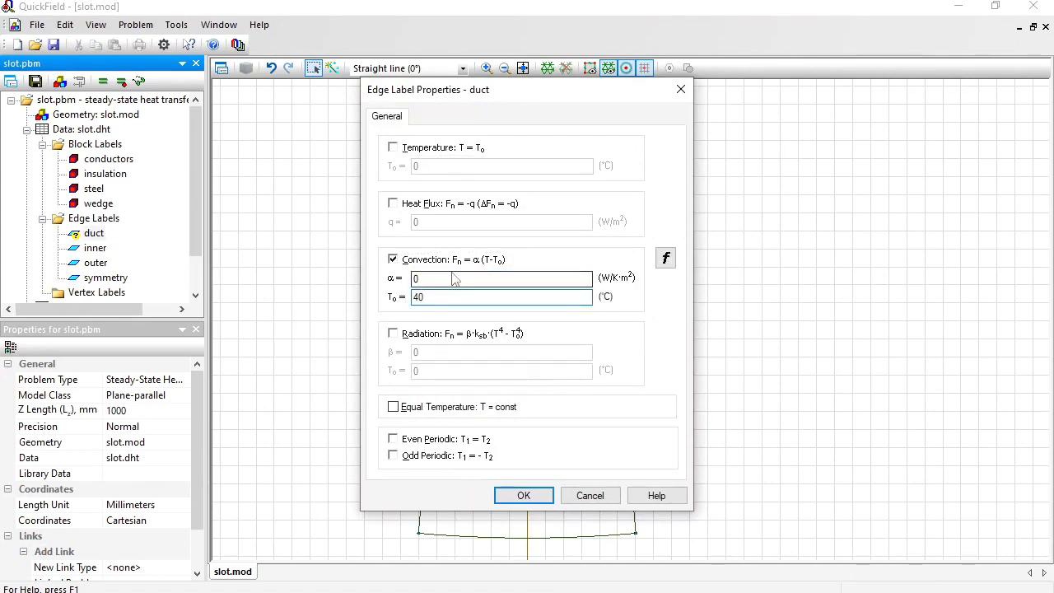
type("50")
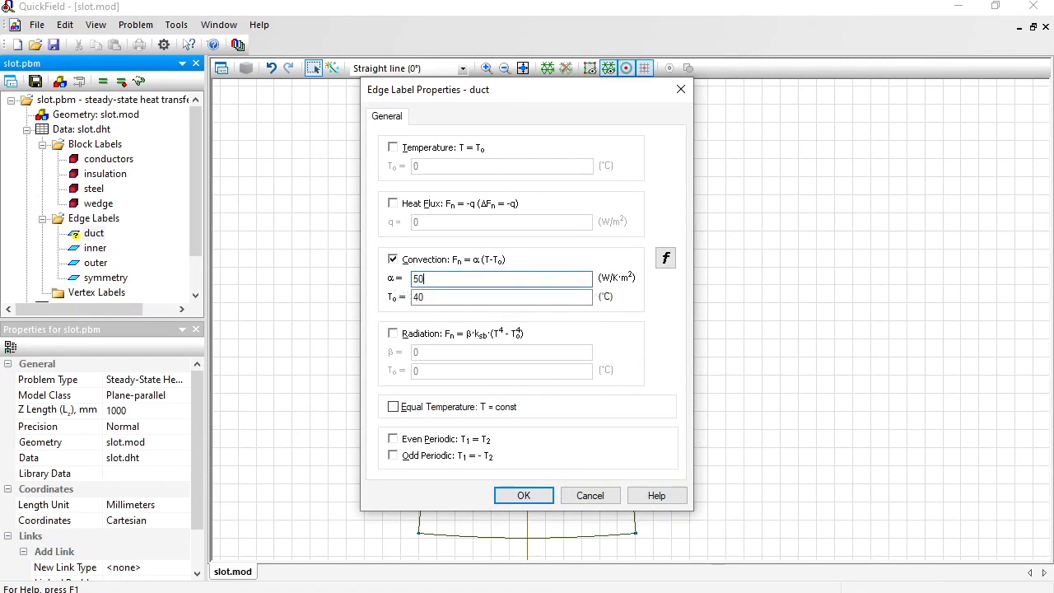
key("Return")
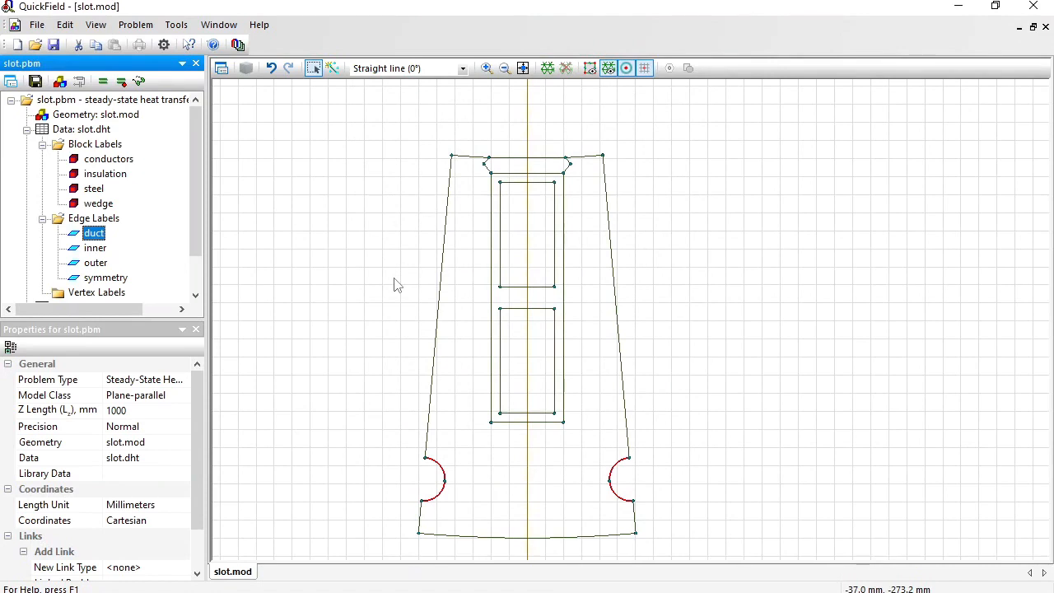
Build the finite element mesh for the slot geometry and save all problem files.
left_click(548, 70)
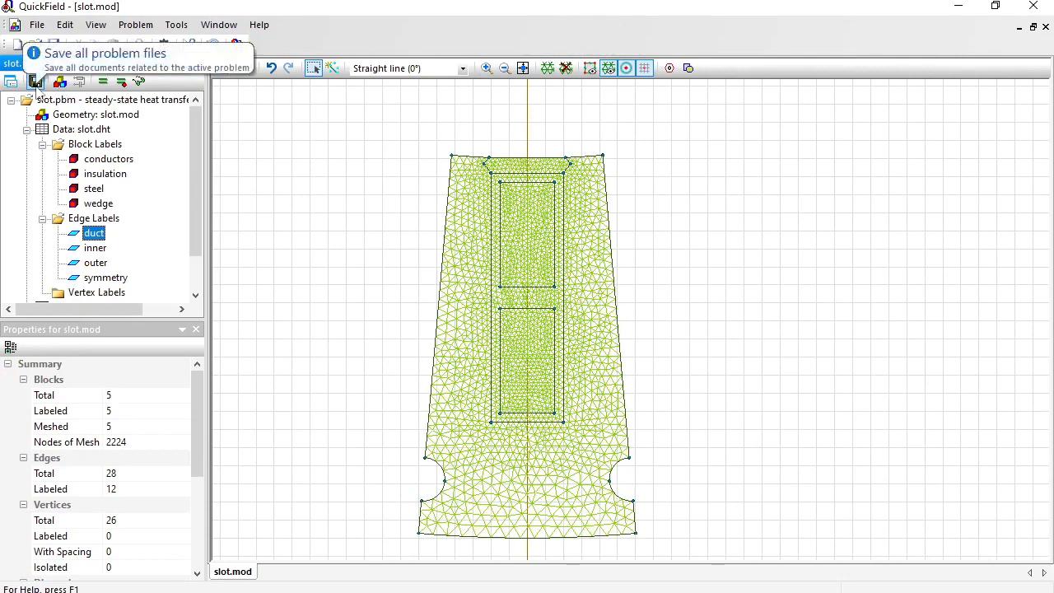
left_click(35, 82)
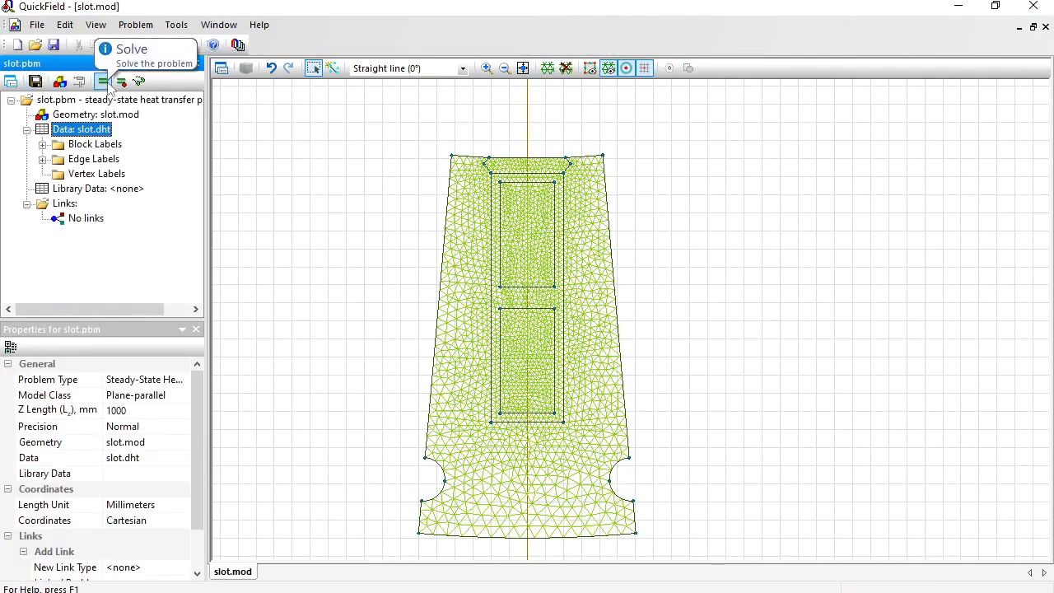
Solve the steady-state heat transfer problem and open its temperature field results.
left_click(108, 86)
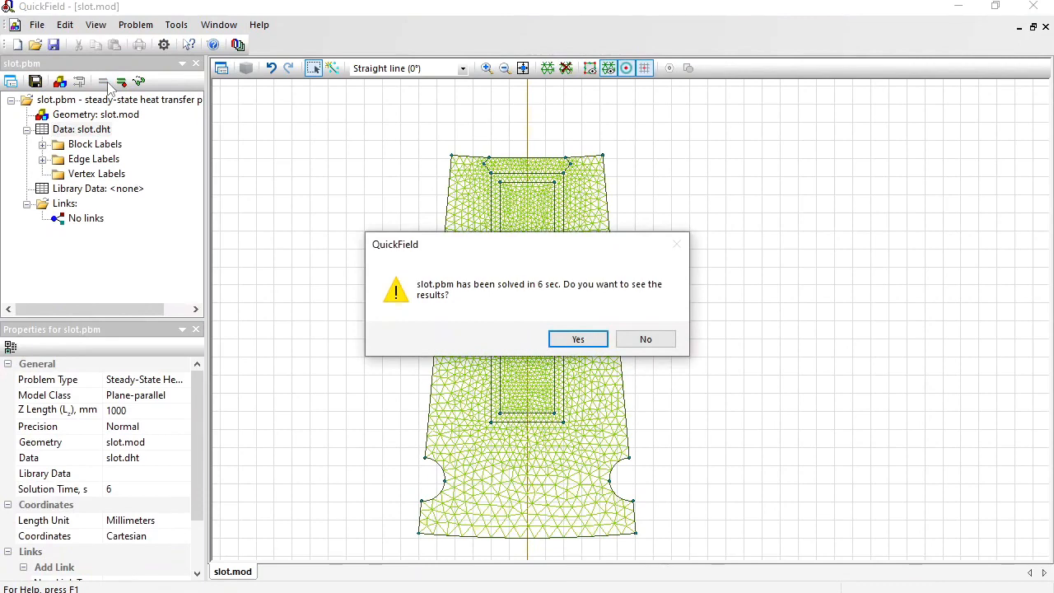
key("Return")
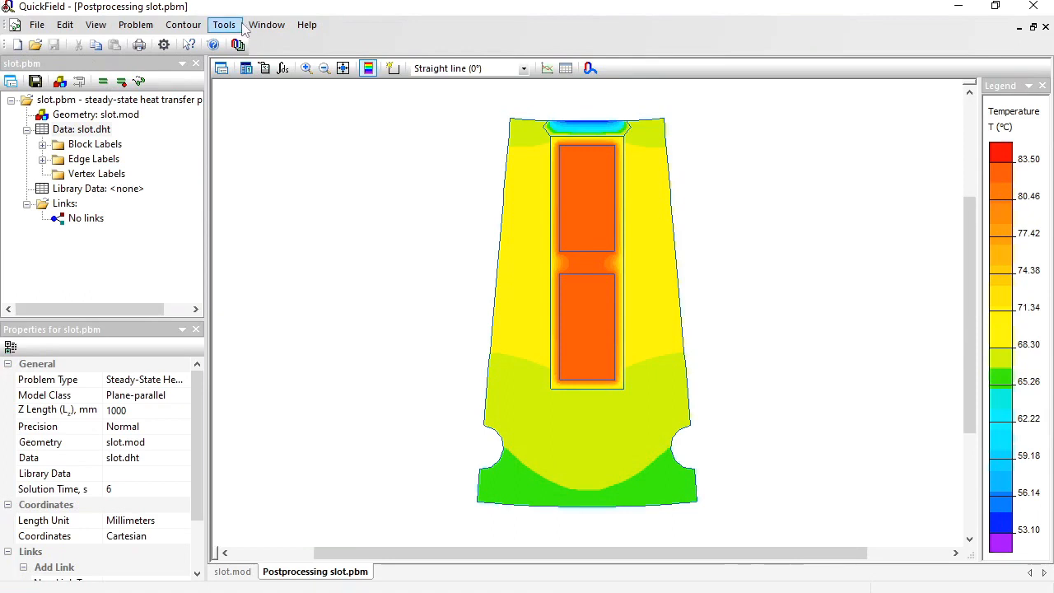
Examine the local field values at several points inside the upper and lower conductors to compare their temperatures.
left_click(265, 69)
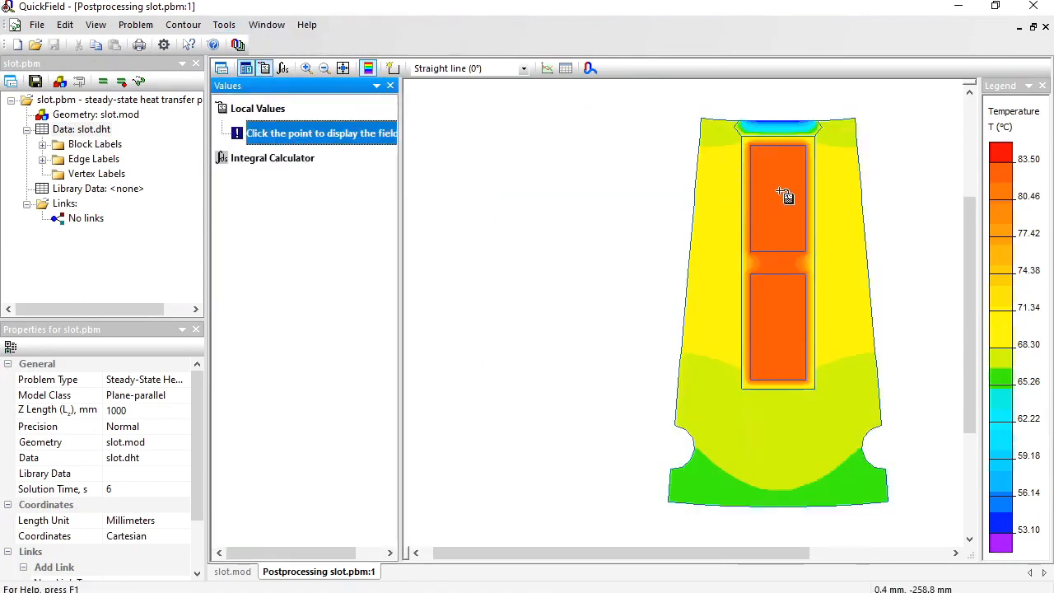
left_click(783, 192)
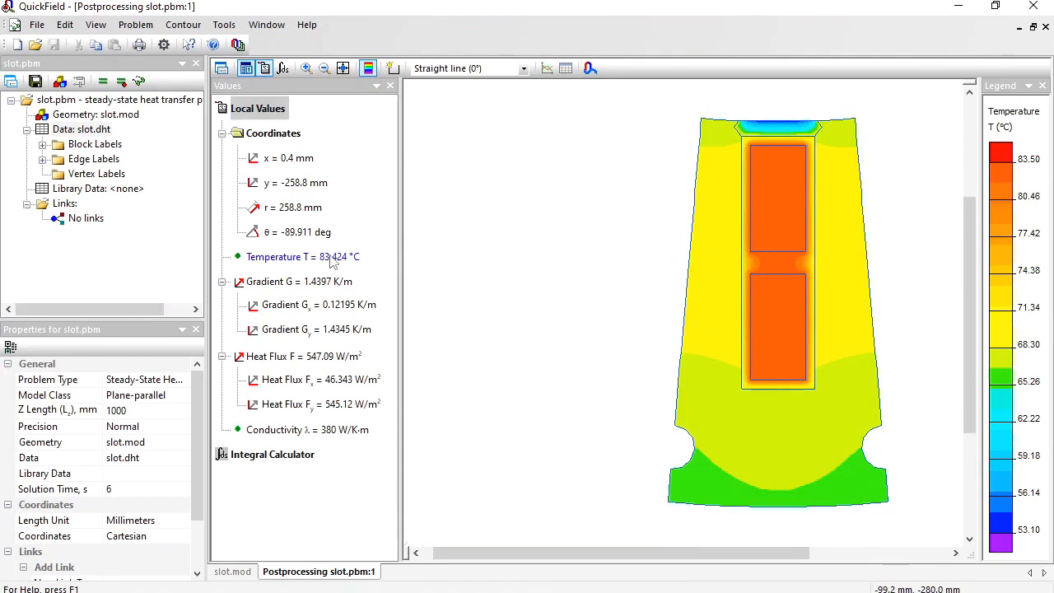
left_click(780, 322)
left_click(778, 210)
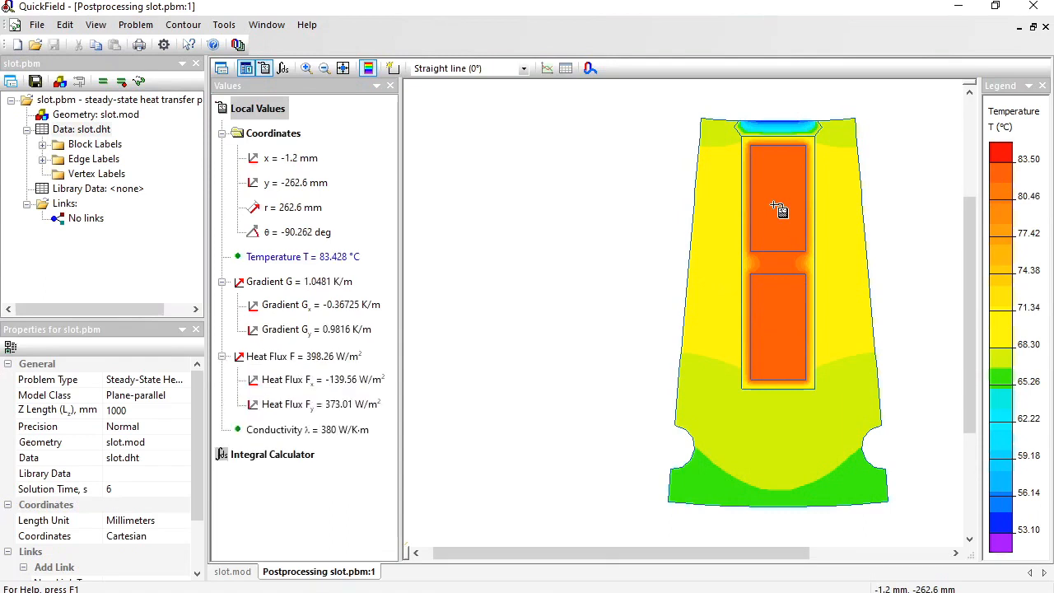
left_click(777, 325)
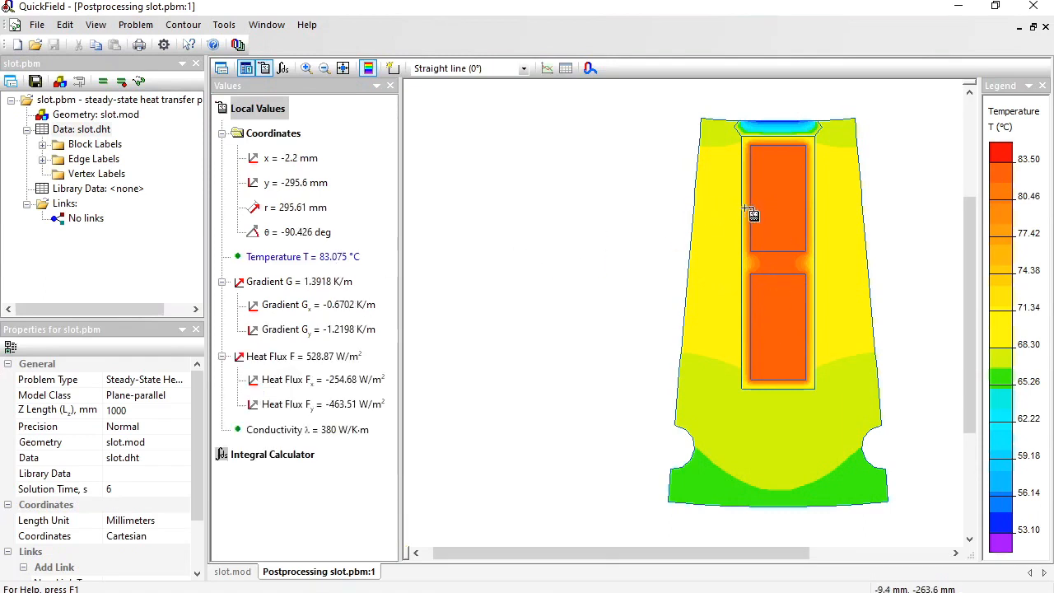
left_click(788, 205)
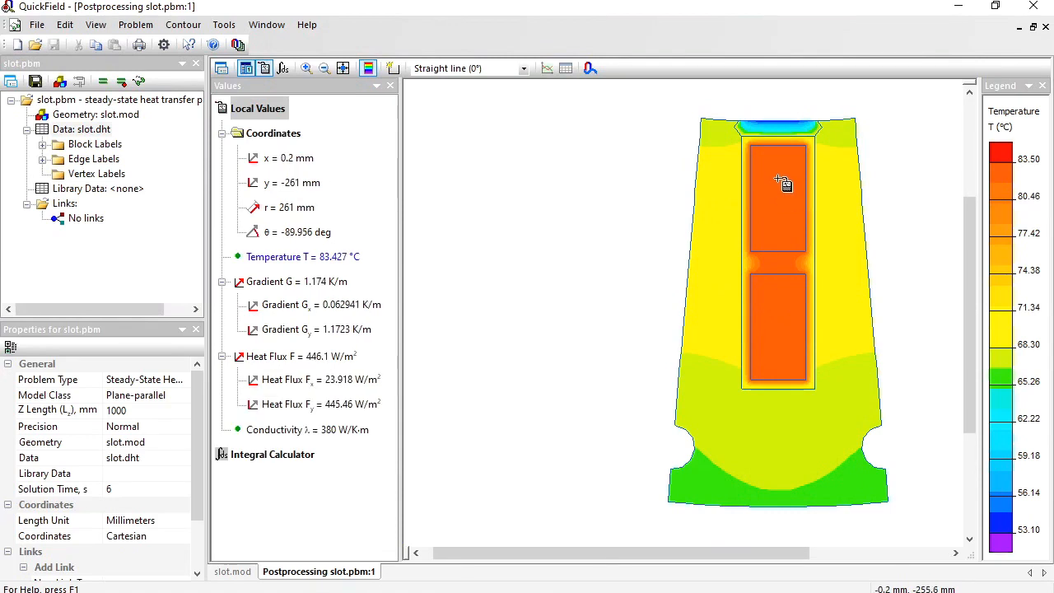
left_click(783, 173)
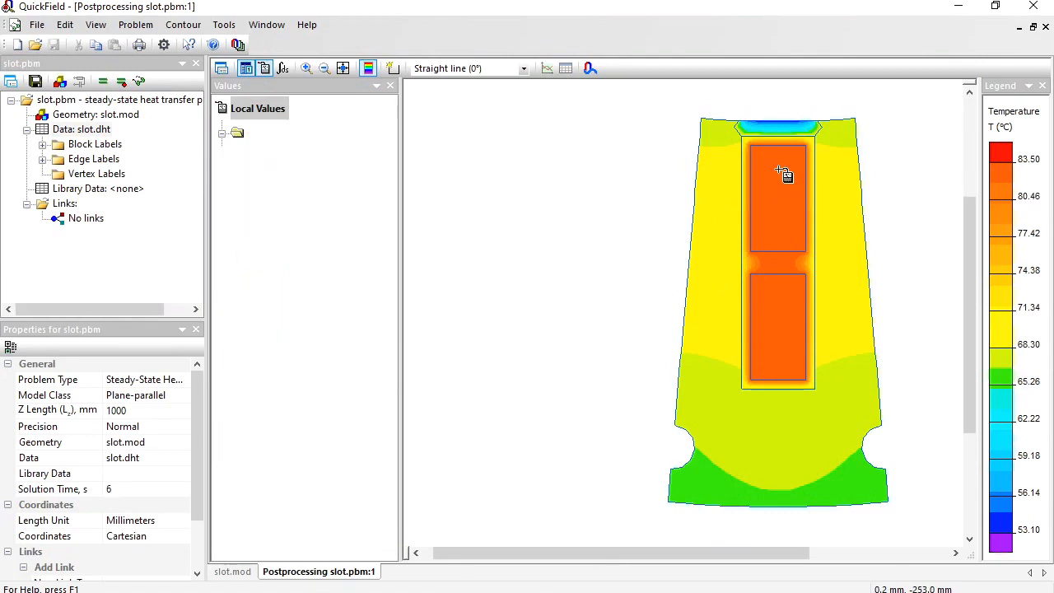
left_click(778, 341)
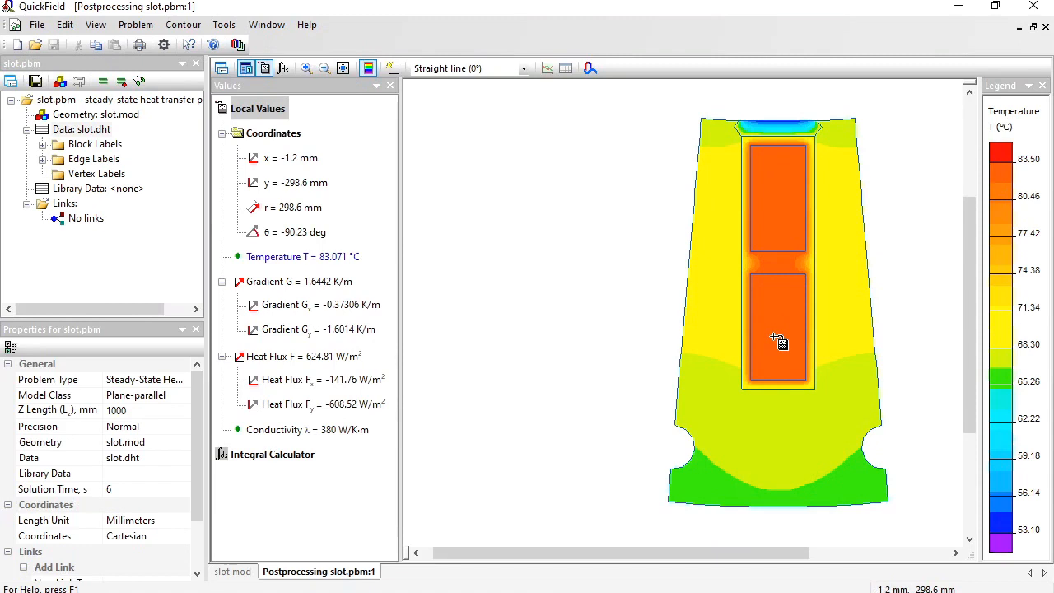
Draw a vertical contour line about 76 mm long upward through both conductors and the wedge, showing its field values as an XY-plot and a table.
left_click(392, 68)
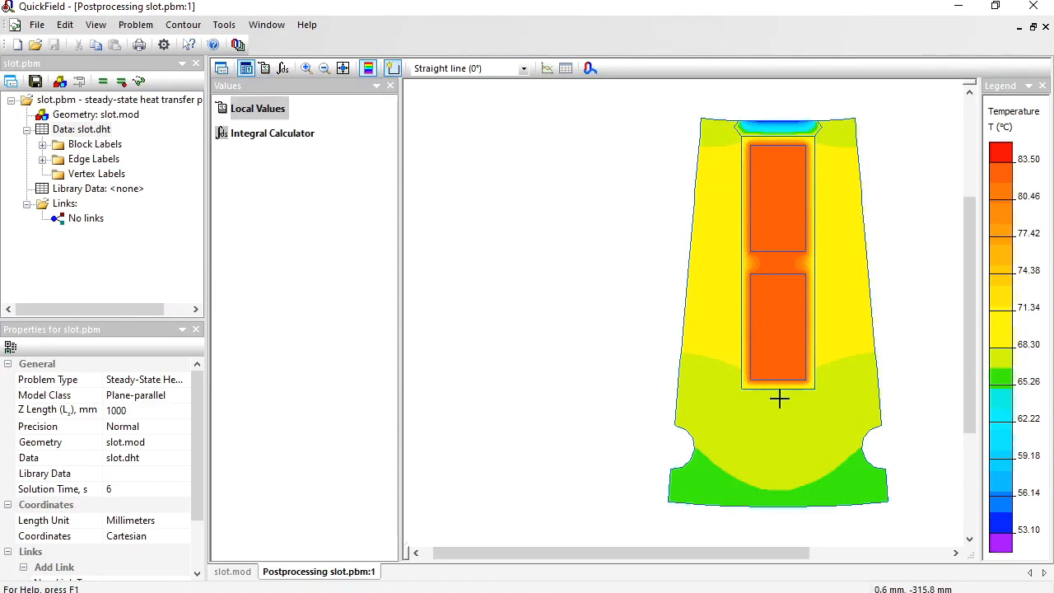
left_click_drag(778, 398, 778, 111)
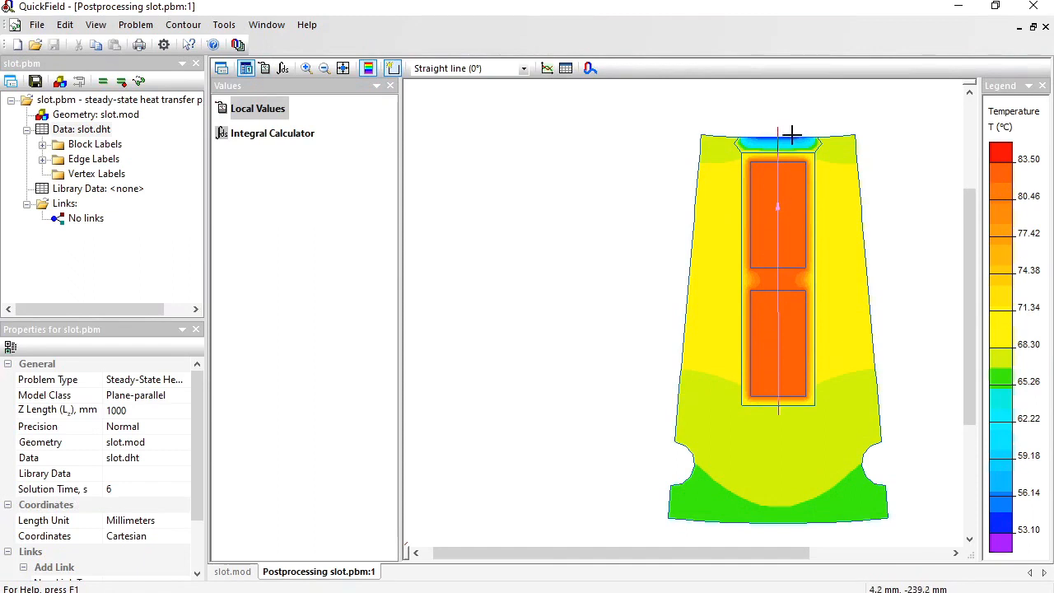
left_click(547, 69)
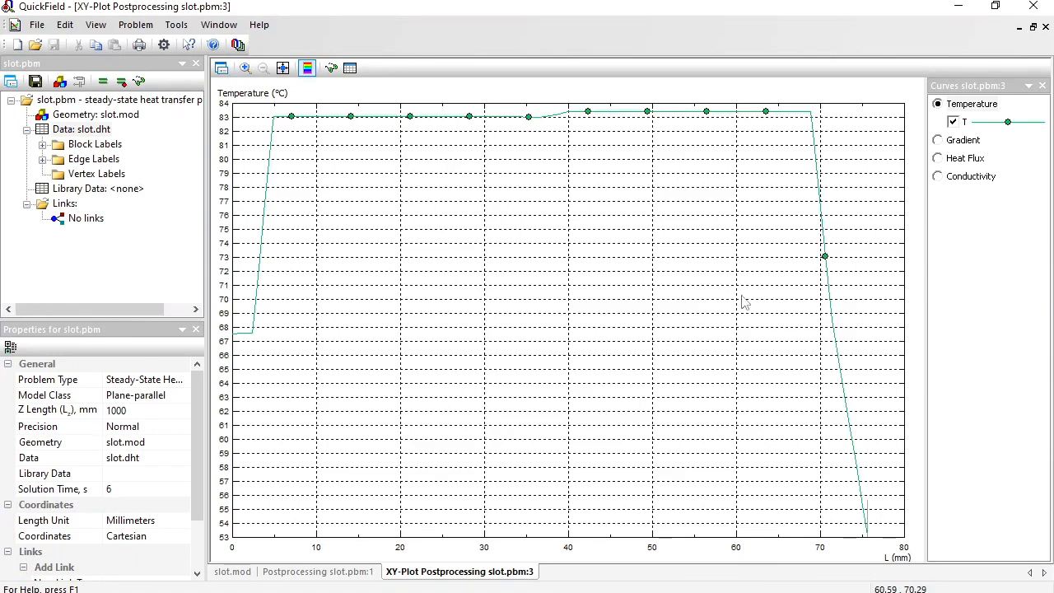
left_click(350, 68)
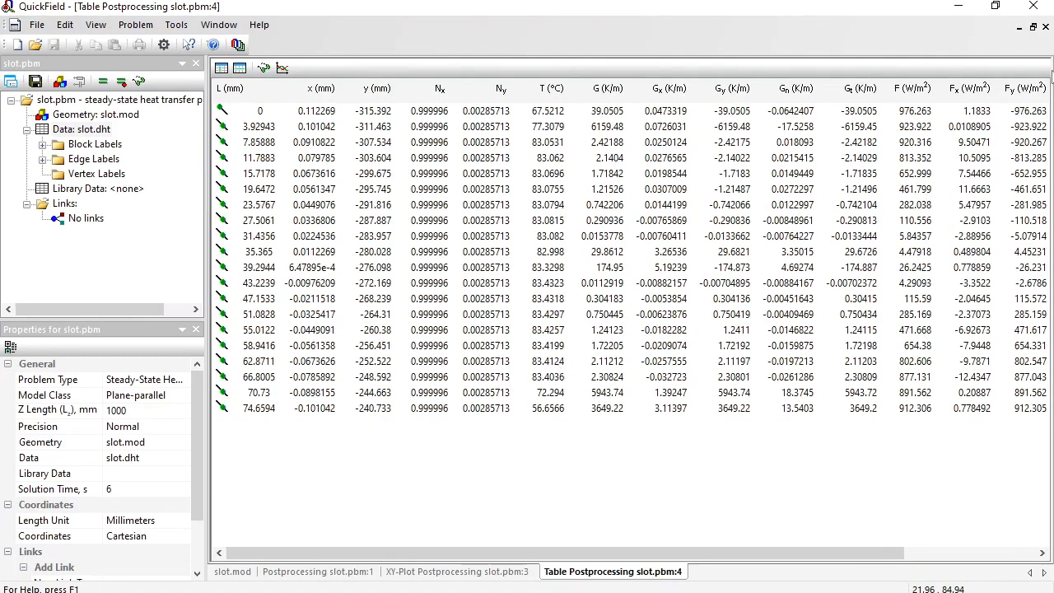
Close the table and XY-plot windows and clear the vertical contour line from the temperature field.
left_click(1045, 27)
left_click(1046, 27)
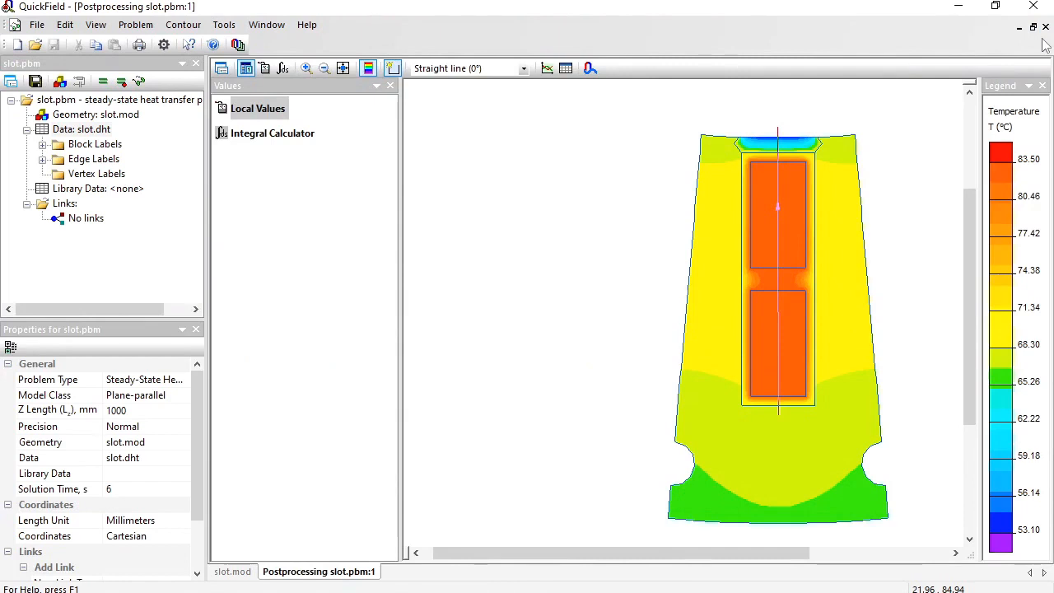
left_click(183, 25)
left_click(200, 149)
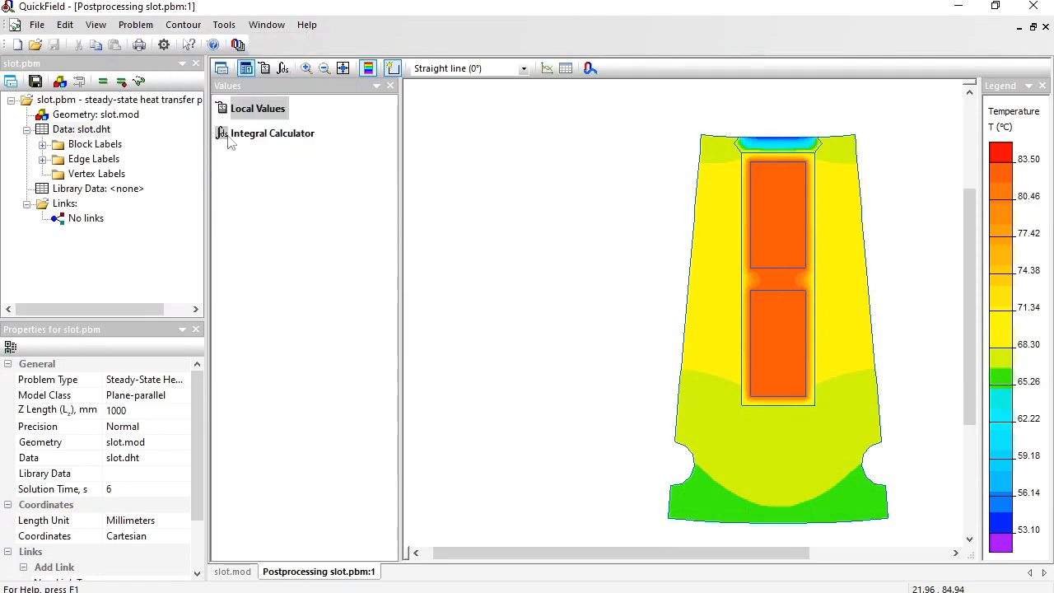
Pick the upper and lower conductor blocks as the contour and calculate their heat flux with the Integral Calculator.
left_click(774, 223)
left_click(768, 298)
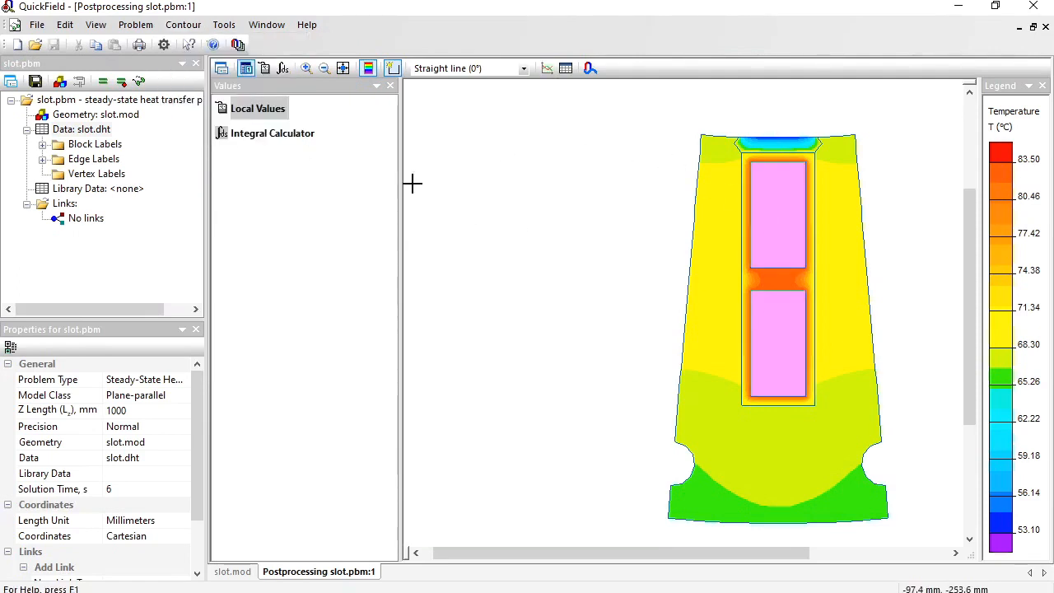
left_click(272, 136)
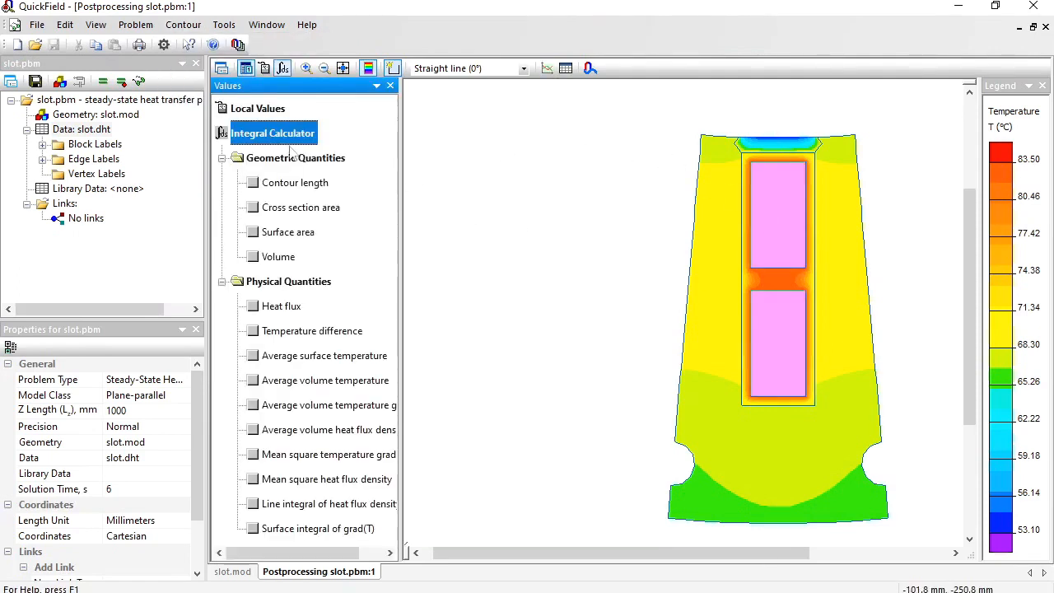
left_click(253, 306)
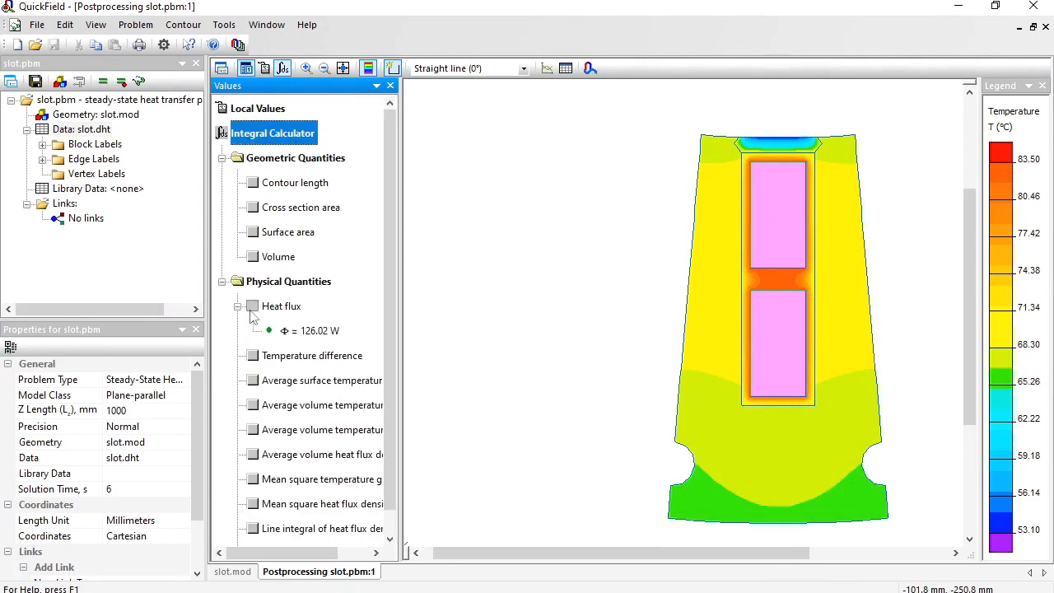
left_click(306, 331)
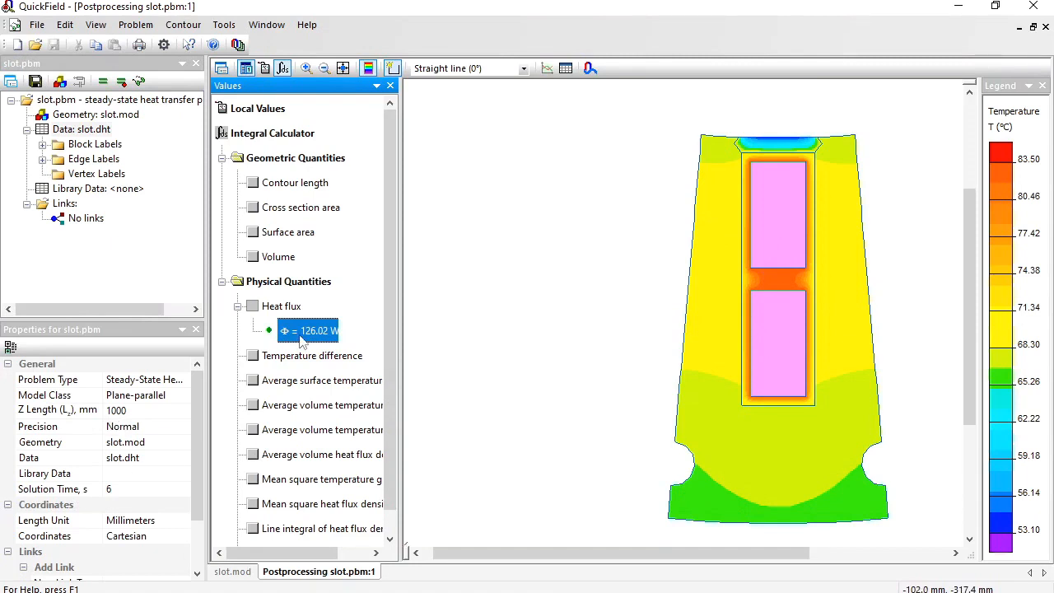
Switch to Notepad and paste the conductors' heat flux value with the note "- Total power loss".
key("alt+Tab")
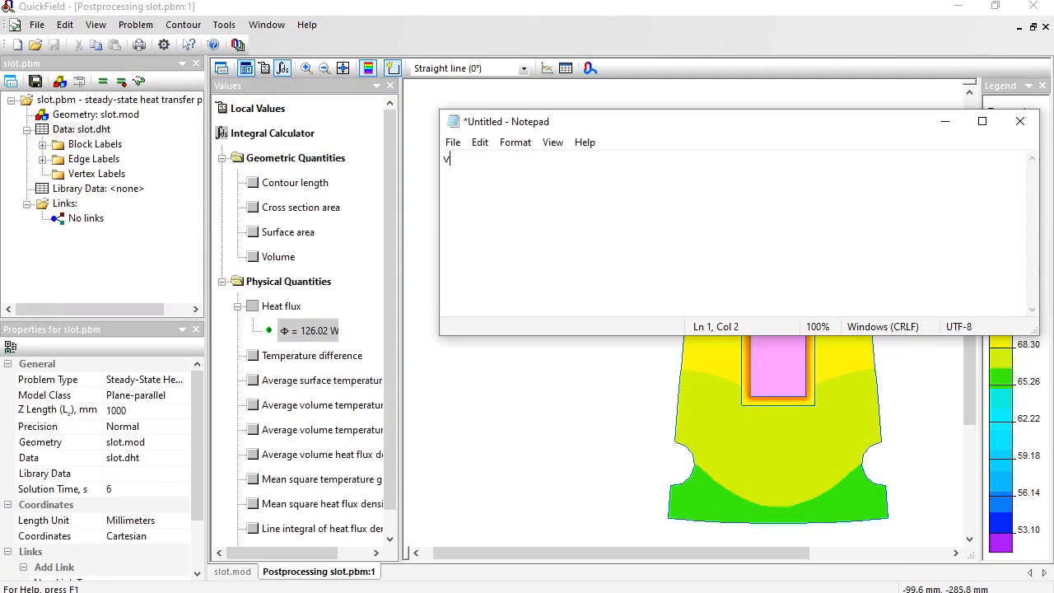
type("F\t126.02\tW")
type("- Total ")
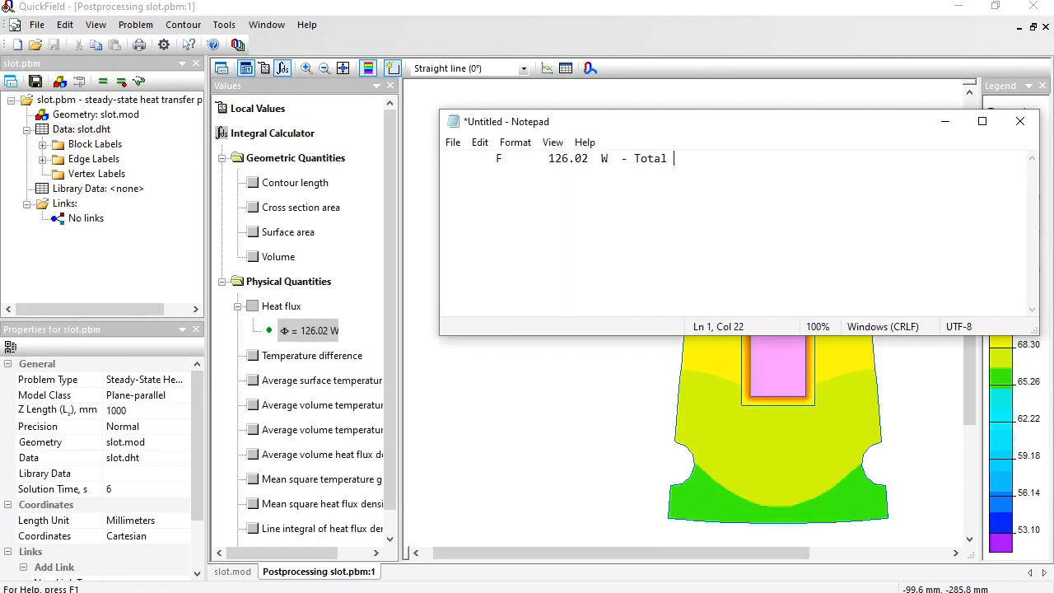
type("power loss")
left_click(644, 459)
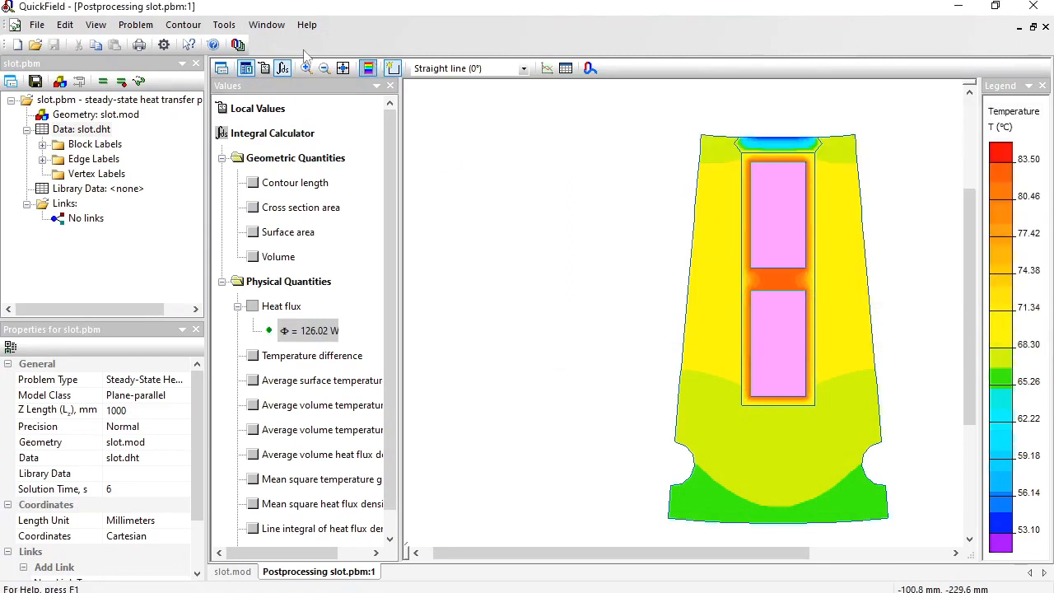
Replace the contour with the stator's outer bottom edge and calculate the heat flux through it.
left_click(201, 28)
left_click(191, 149)
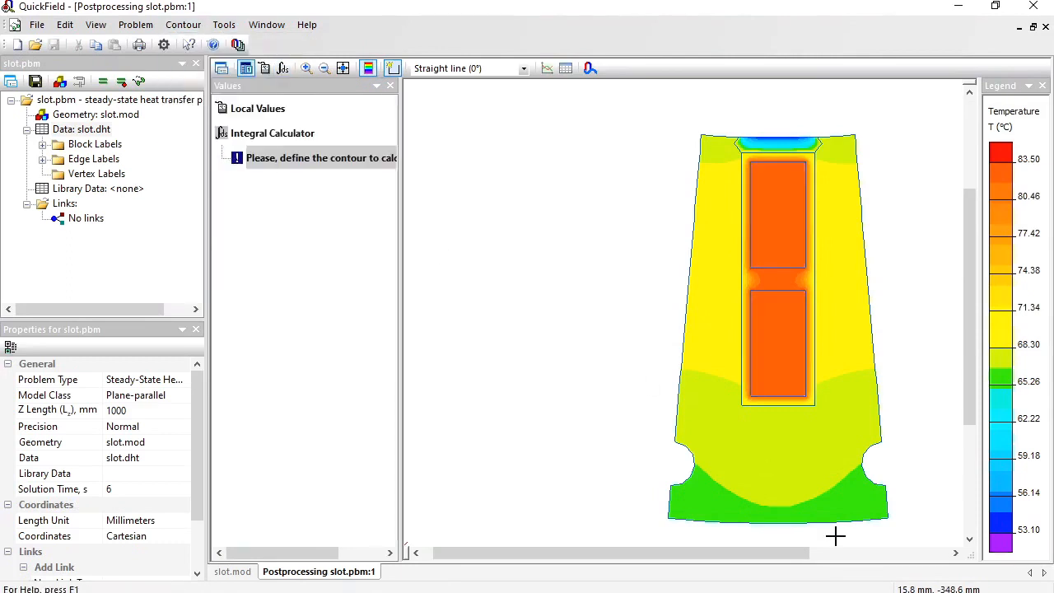
left_click(805, 523)
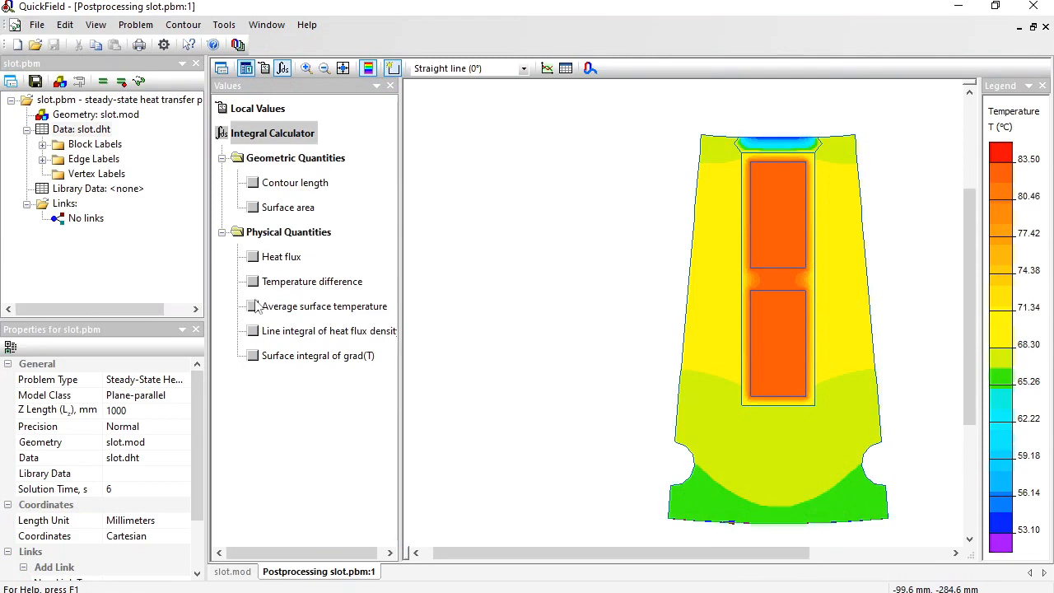
left_click(253, 257)
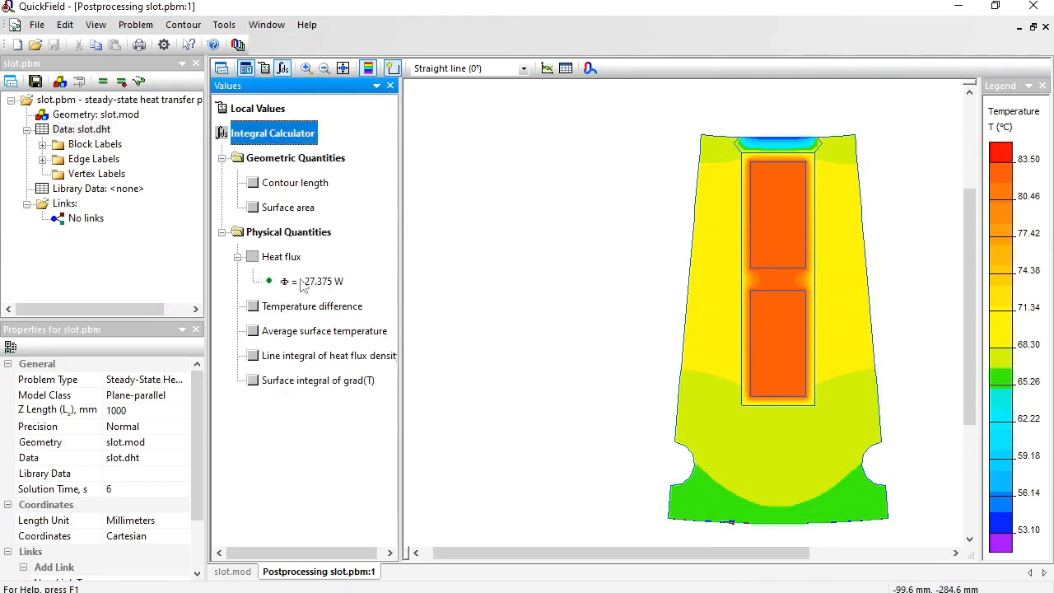
left_click(302, 282)
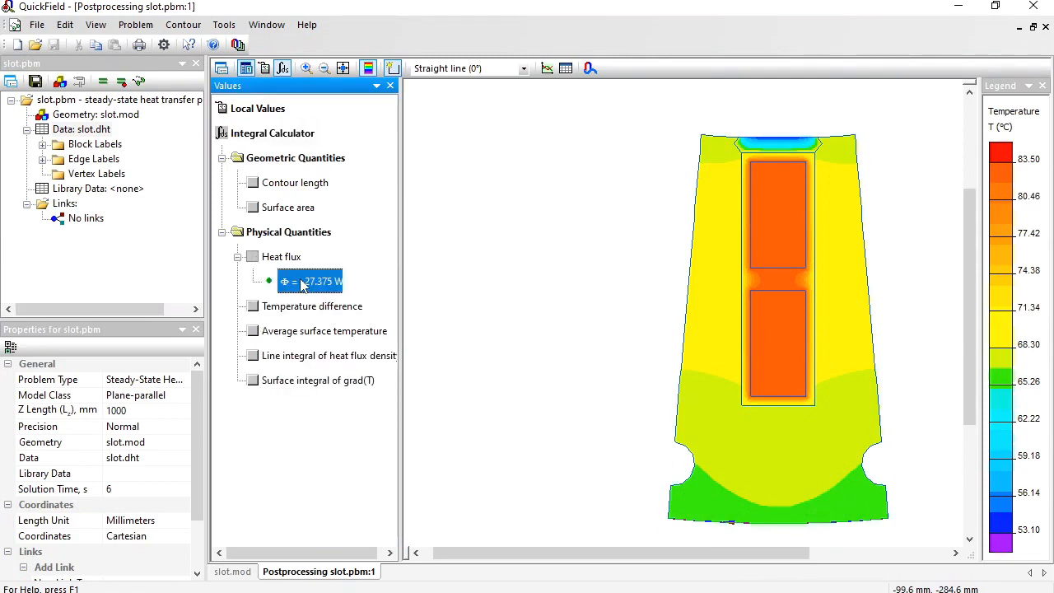
Paste the outer edge's heat flux value on a new line in Notepad and label it "Outer".
key("alt+Tab")
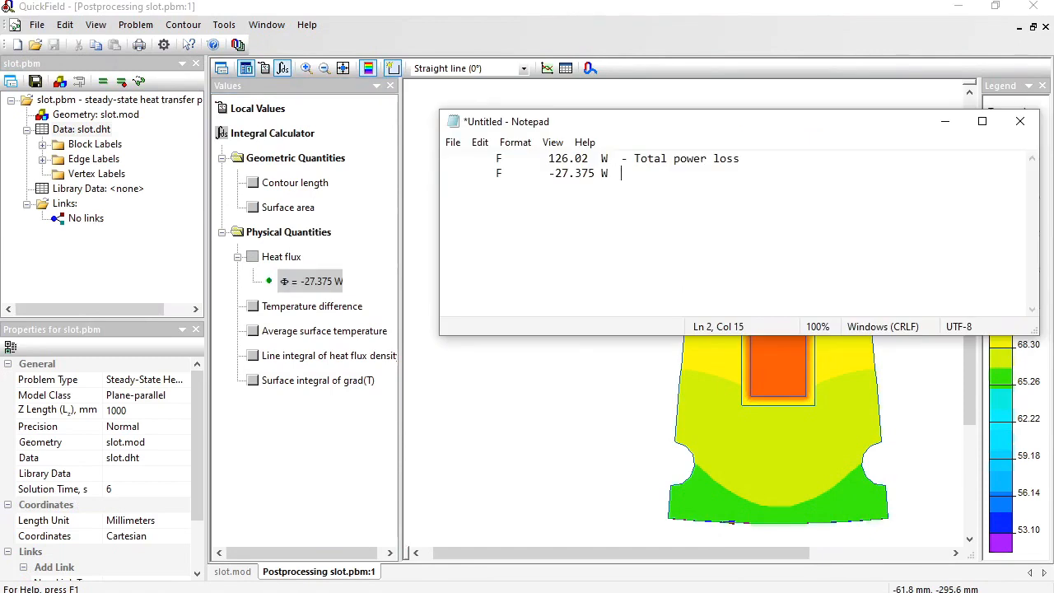
type("Outer")
left_click(716, 18)
Replace the contour with the inner edges along the model's top, including the wedge, and calculate their heat flux.
left_click(183, 24)
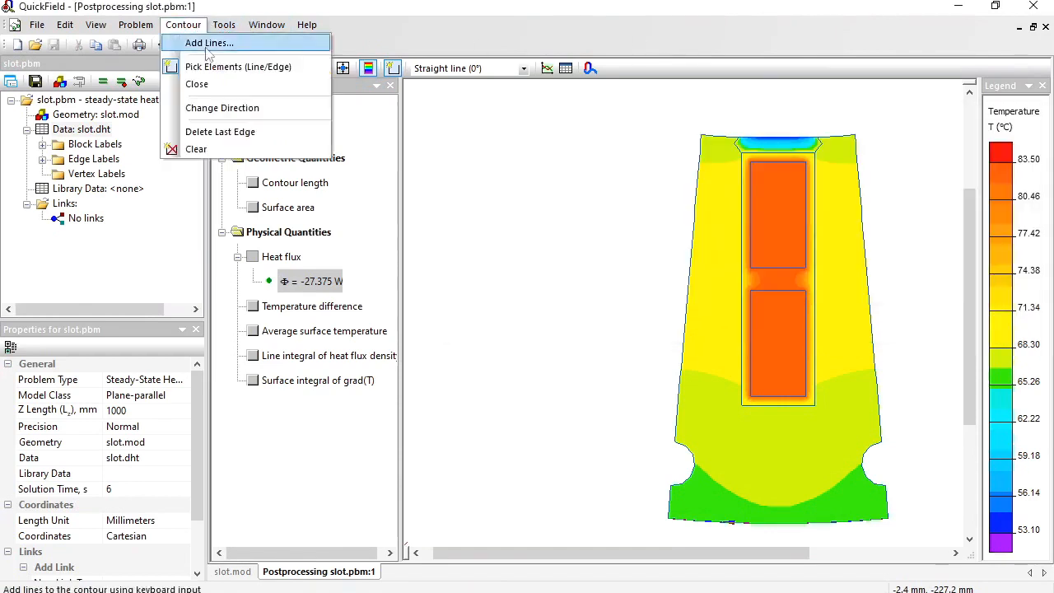
left_click(247, 147)
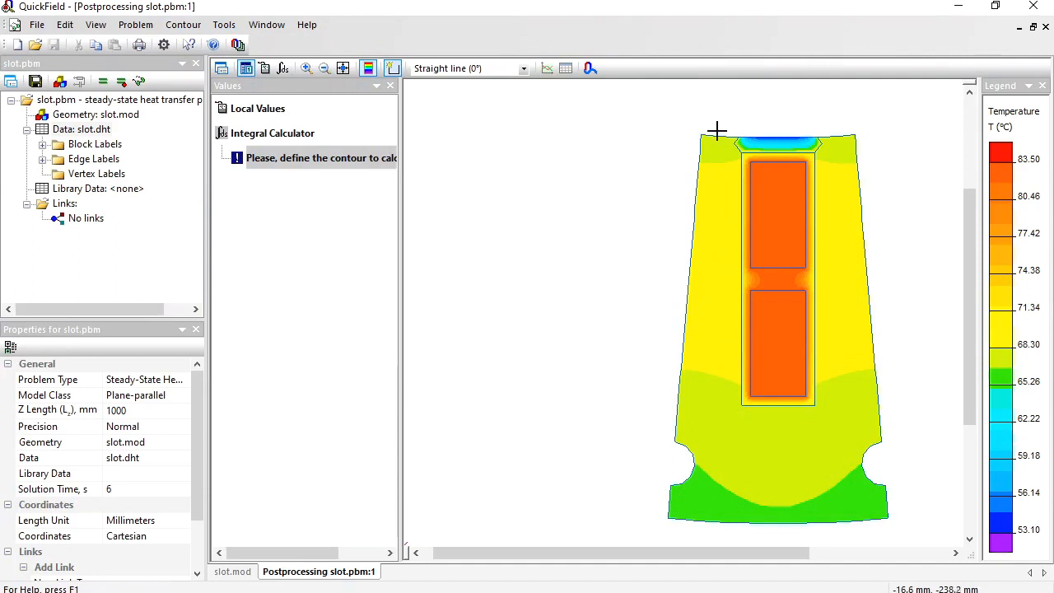
mouse_move(718, 136)
left_mouse_down()
mouse_move(849, 140)
mouse_move(842, 136)
left_mouse_up()
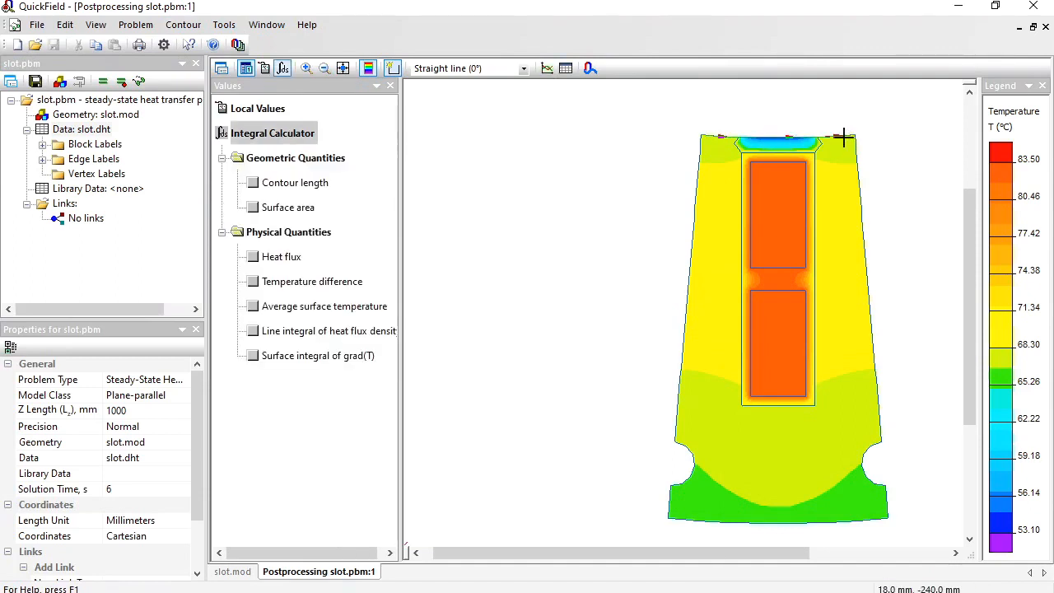
left_click(253, 258)
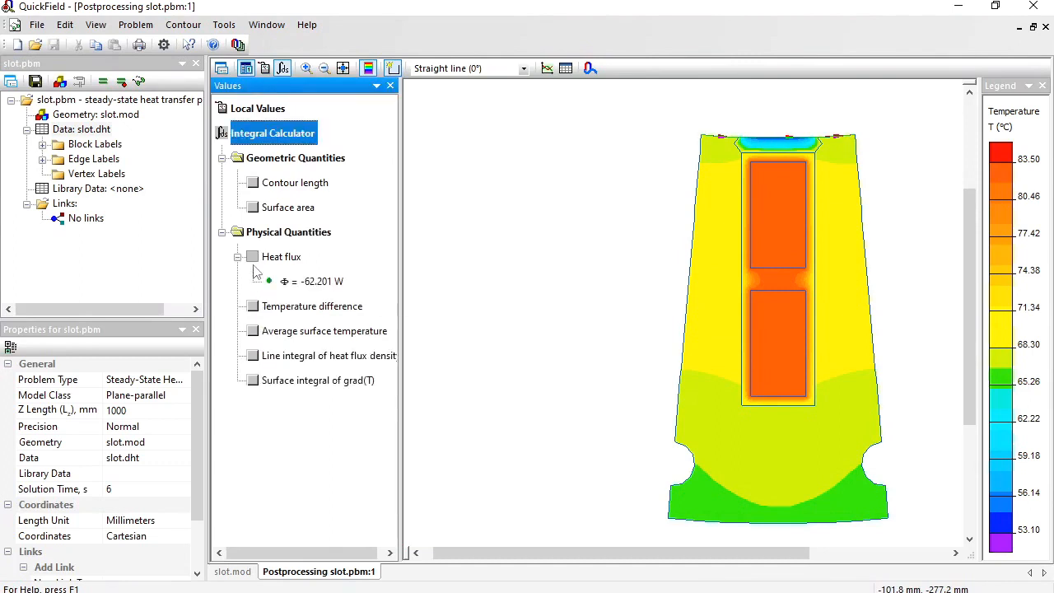
left_click(321, 282)
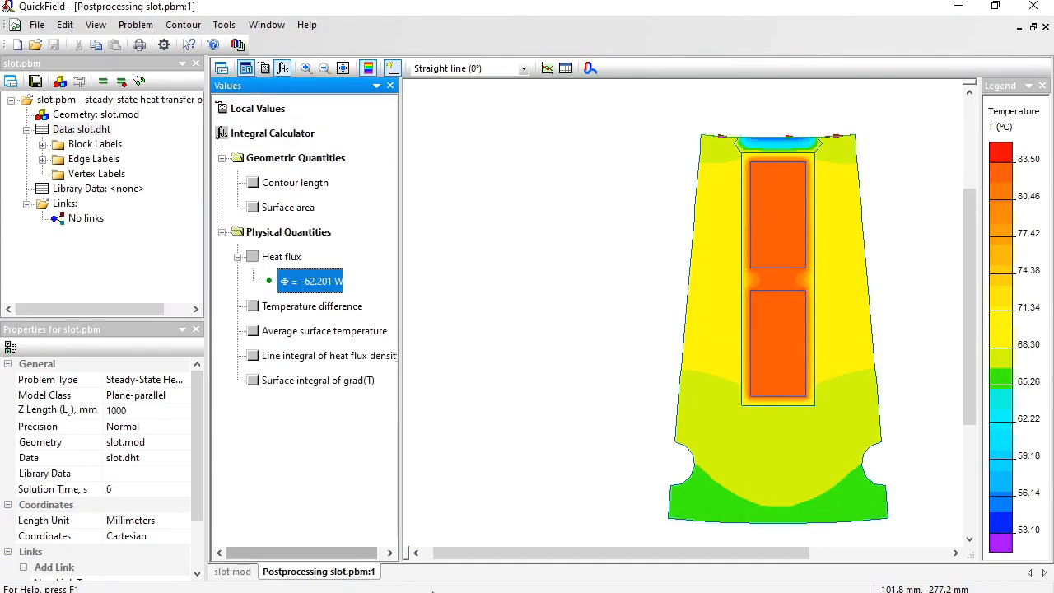
Paste the inner edges' heat flux value on a new line in Notepad and label it "Inner".
left_click(420, 592)
key("Return")
type("F\t-62.201 W")
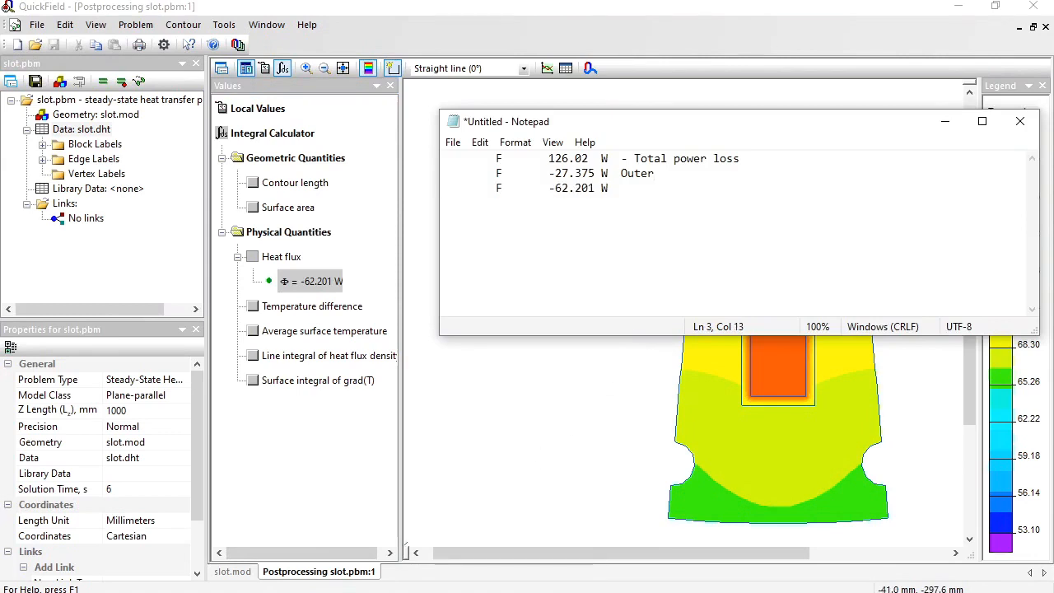
type("Inner")
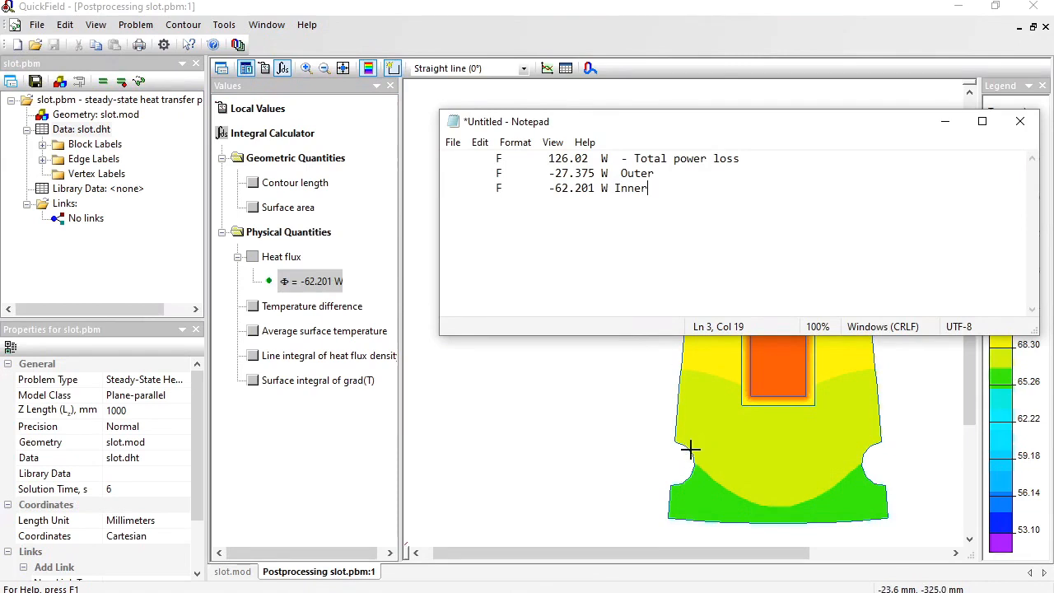
left_click(690, 449)
Replace the contour with the two arcs of the left cooling duct and calculate the heat flux through them.
left_click(183, 25)
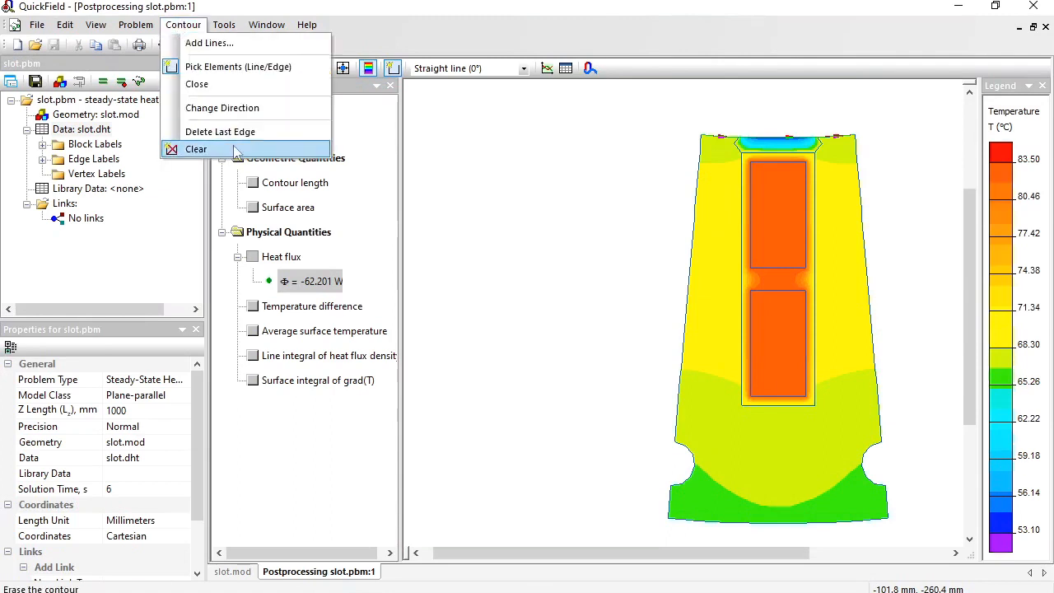
left_click(191, 148)
left_click(685, 478)
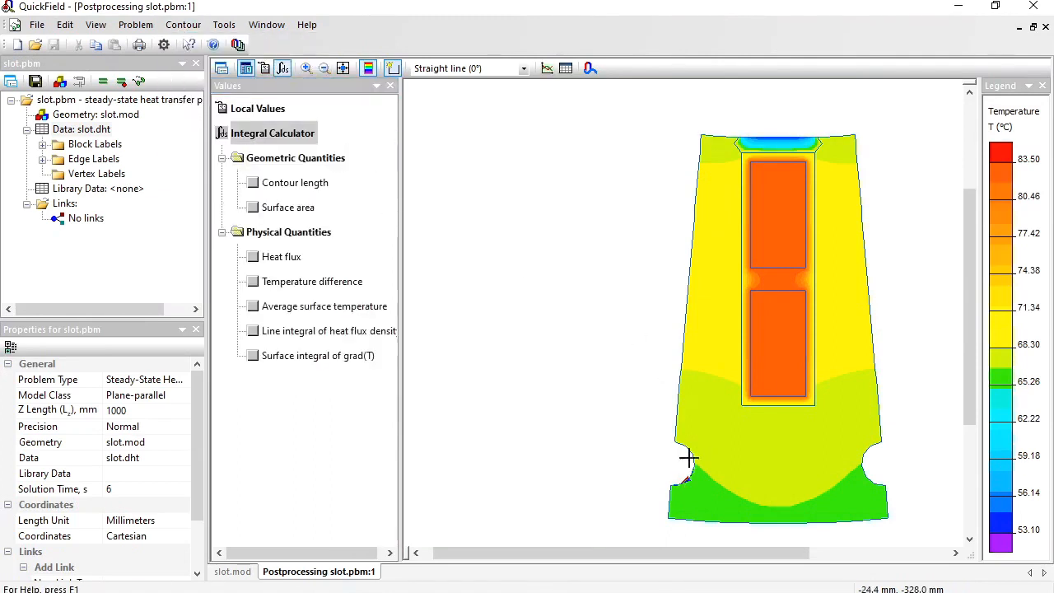
left_click(253, 256)
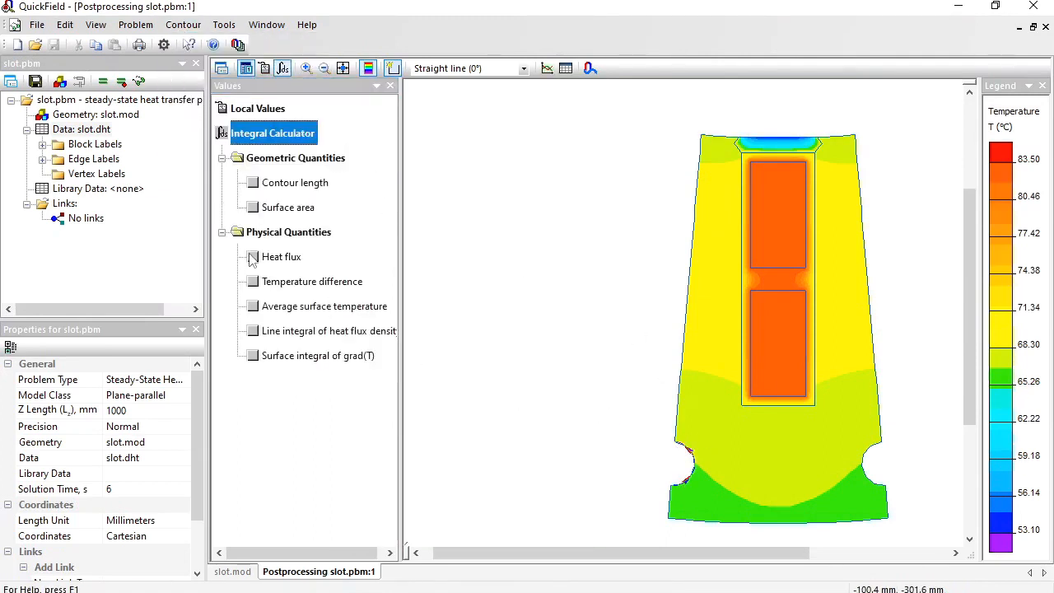
left_click(318, 282)
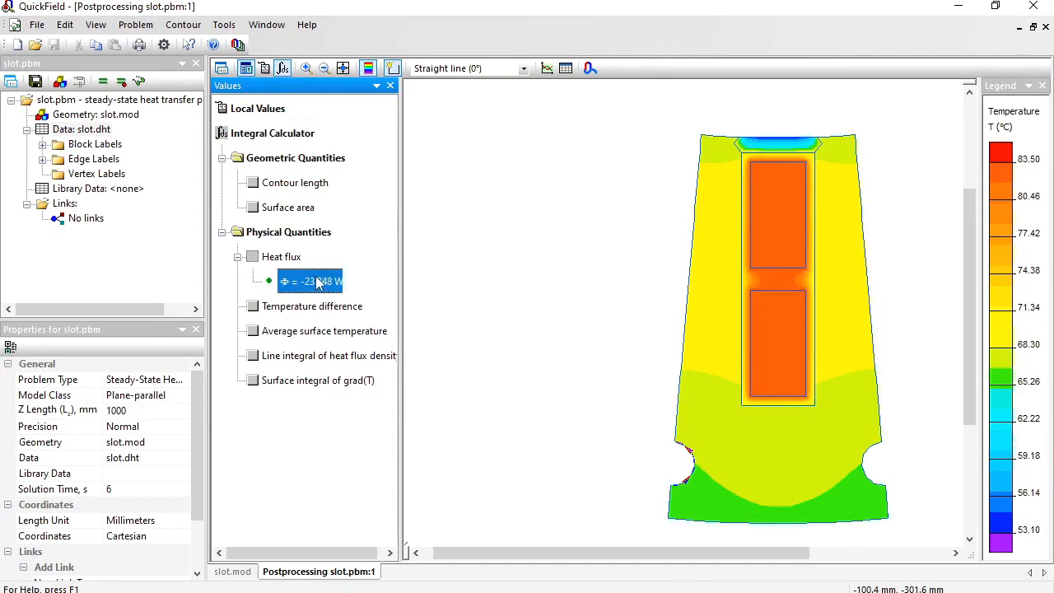
Copy the left duct's heat flux value to a new line in Notepad and label it "left duct".
key("ctrl+c")
key("alt+Tab")
key("ctrl+v")
type("left duct")
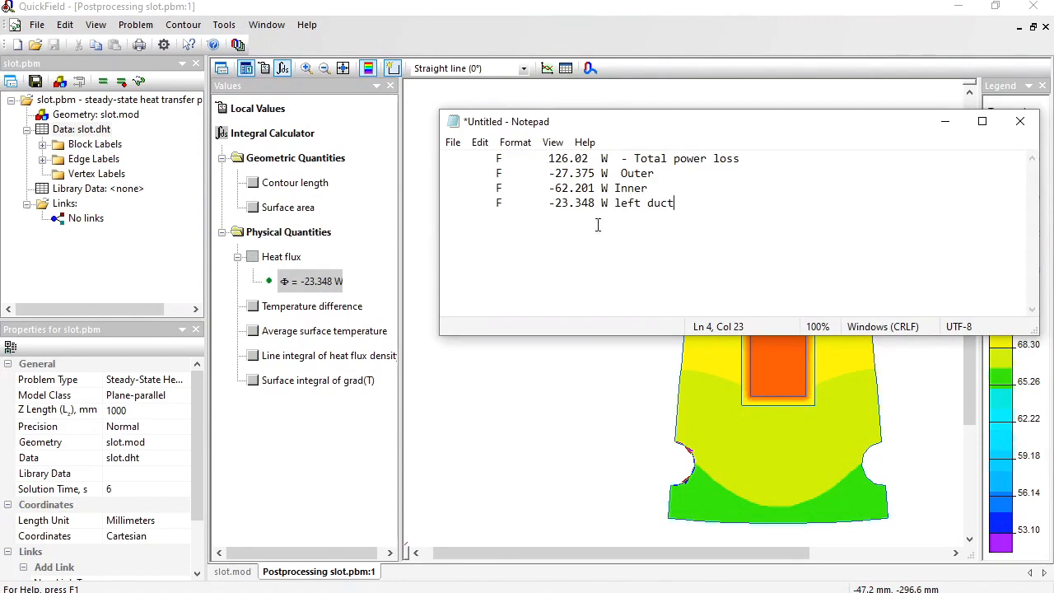
left_click(716, 39)
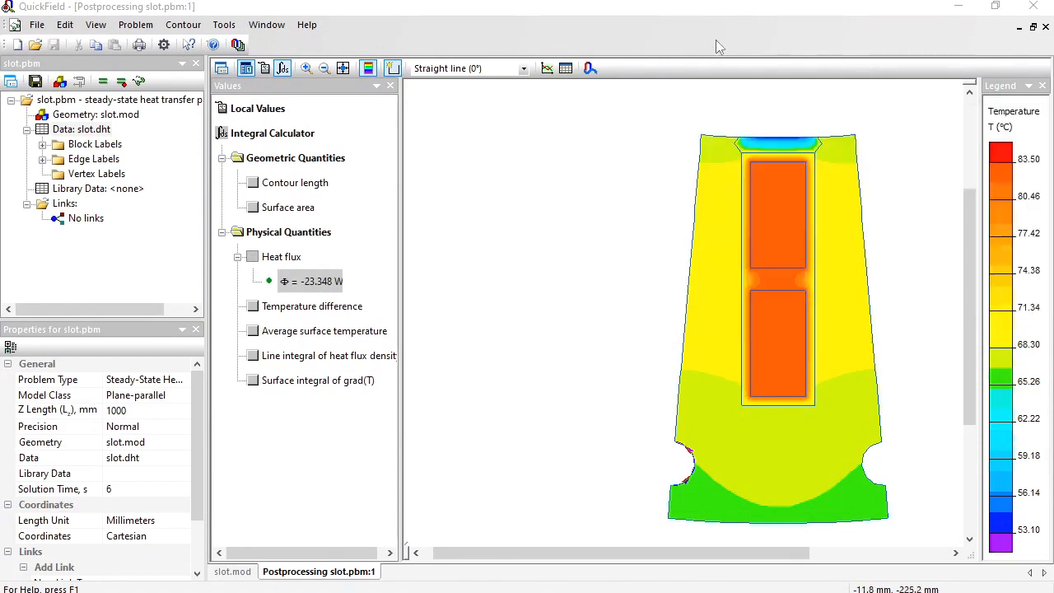
Replace the contour with the two arcs of the right cooling duct and calculate the heat flux through them.
left_click(183, 24)
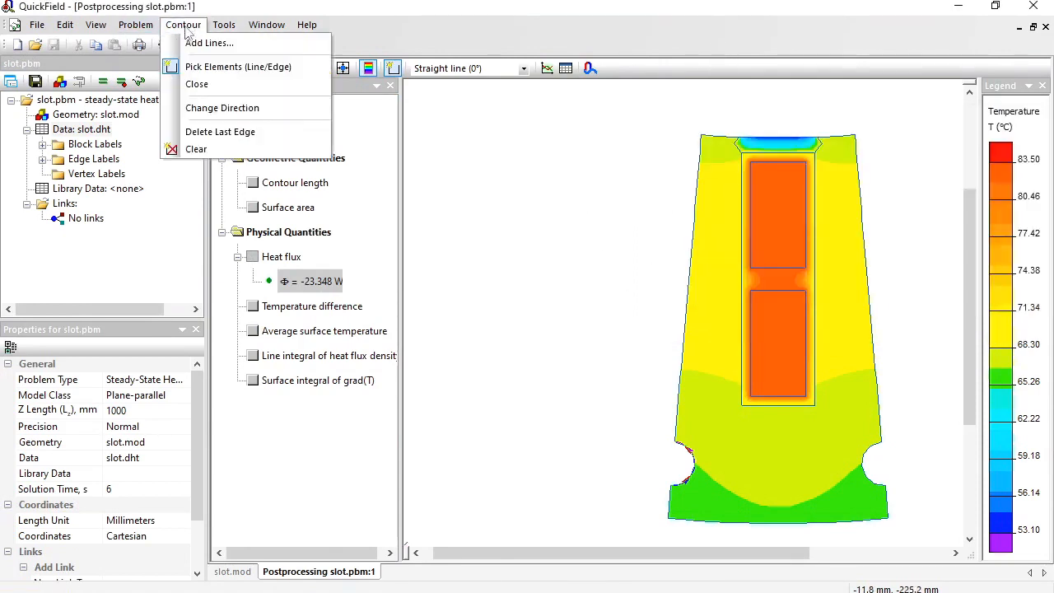
left_click(194, 147)
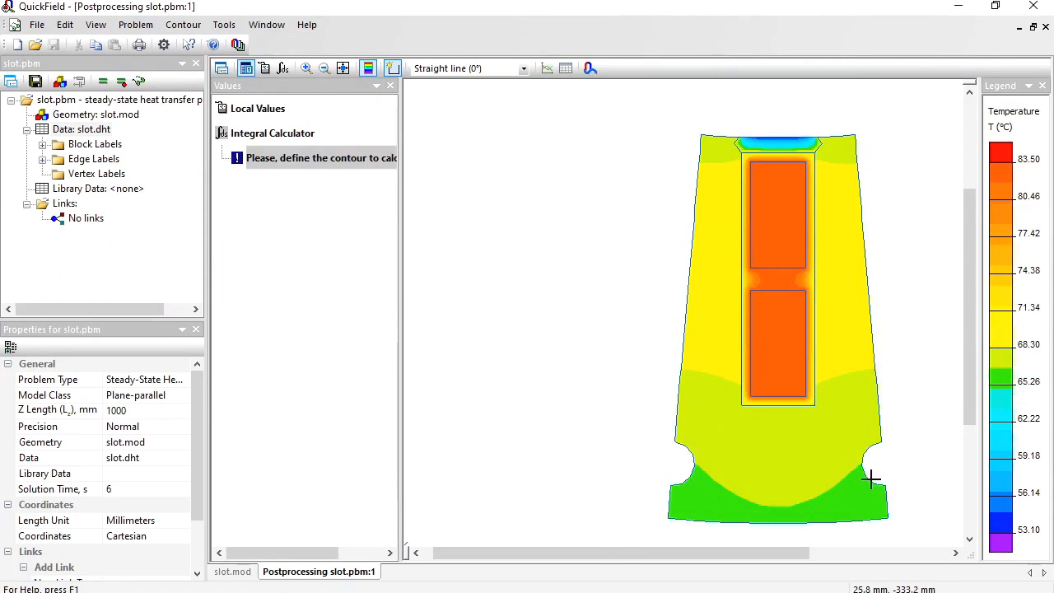
left_click(867, 451)
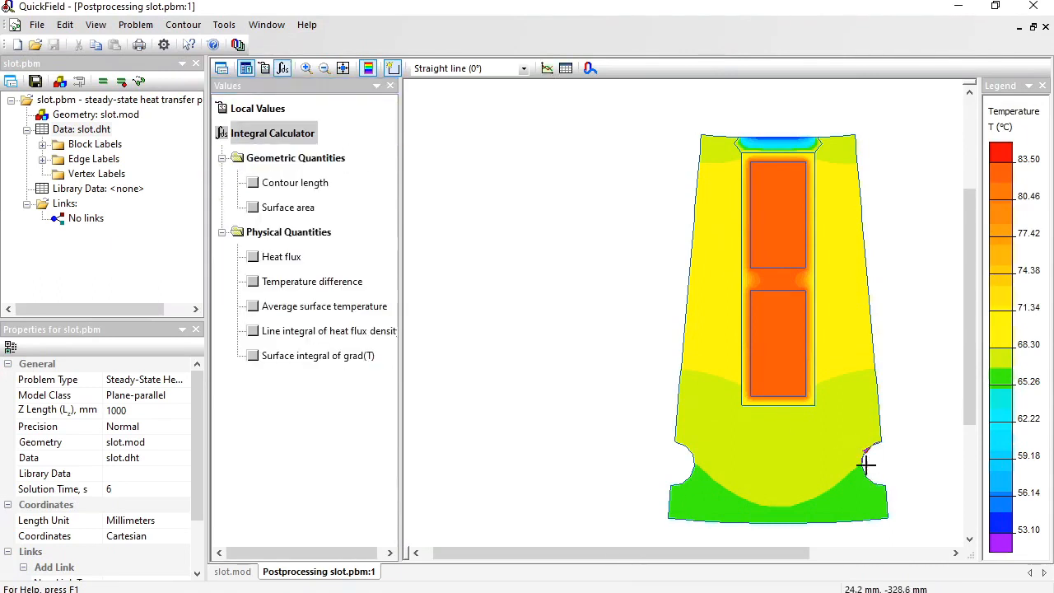
left_click(869, 479)
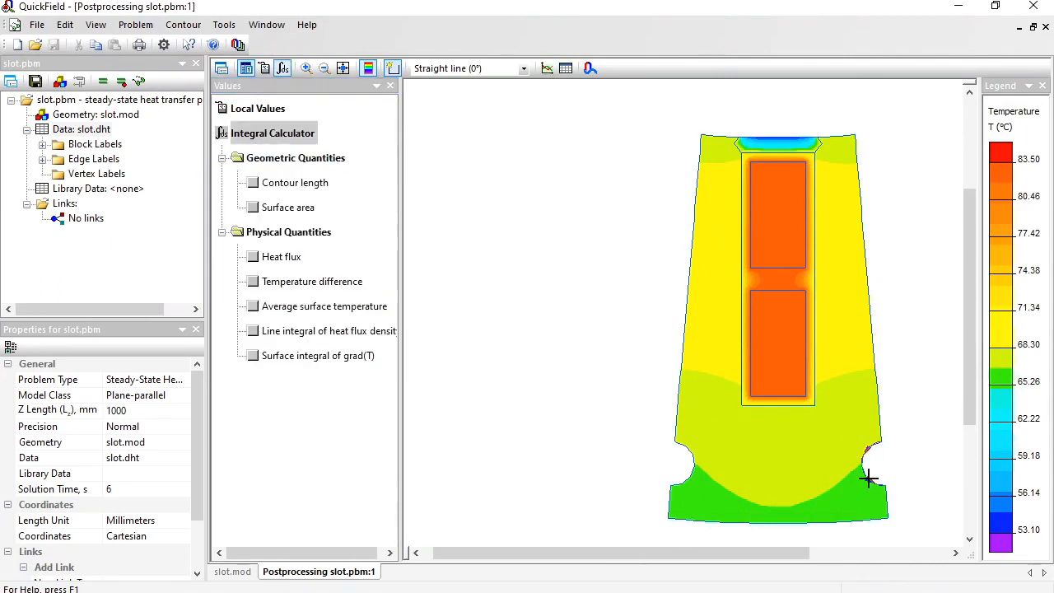
left_click(253, 257)
left_click(310, 281)
Paste the right duct's heat flux value on a new line in Notepad and label it "right".
left_click(498, 531)
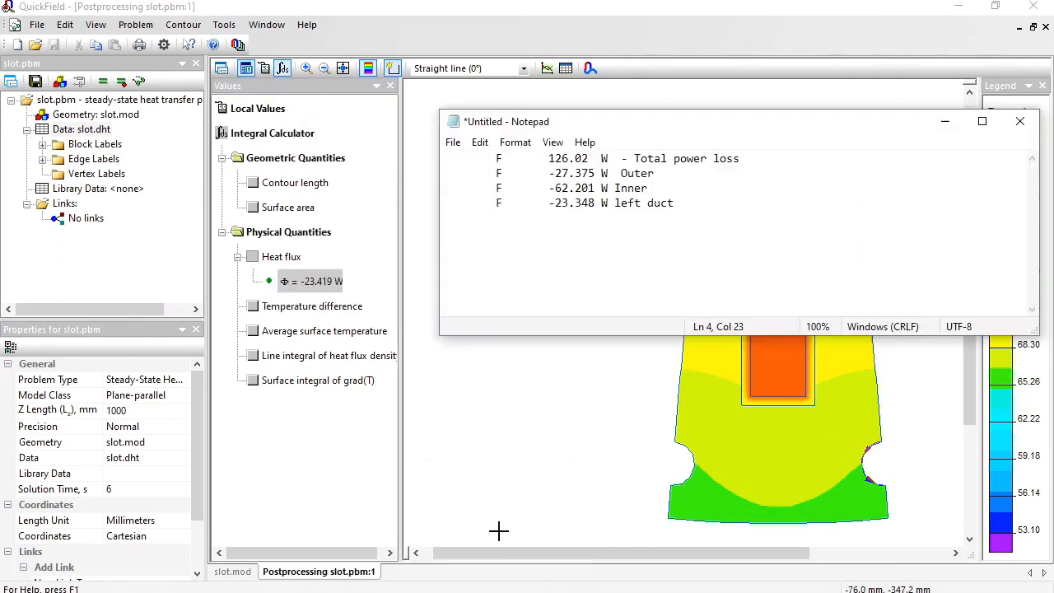
type("F\t-23.419 W r")
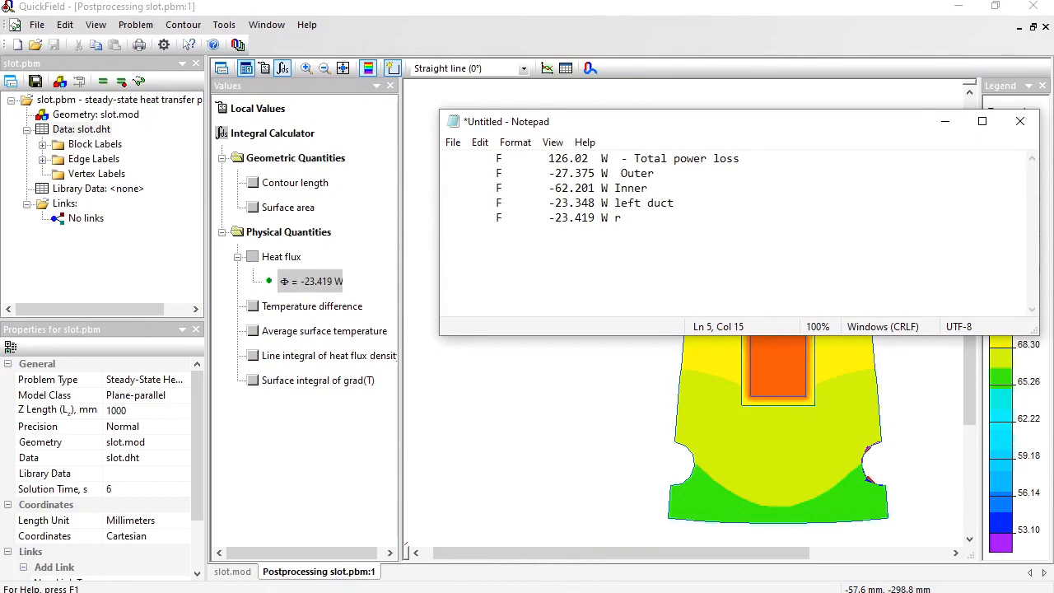
type("ight")
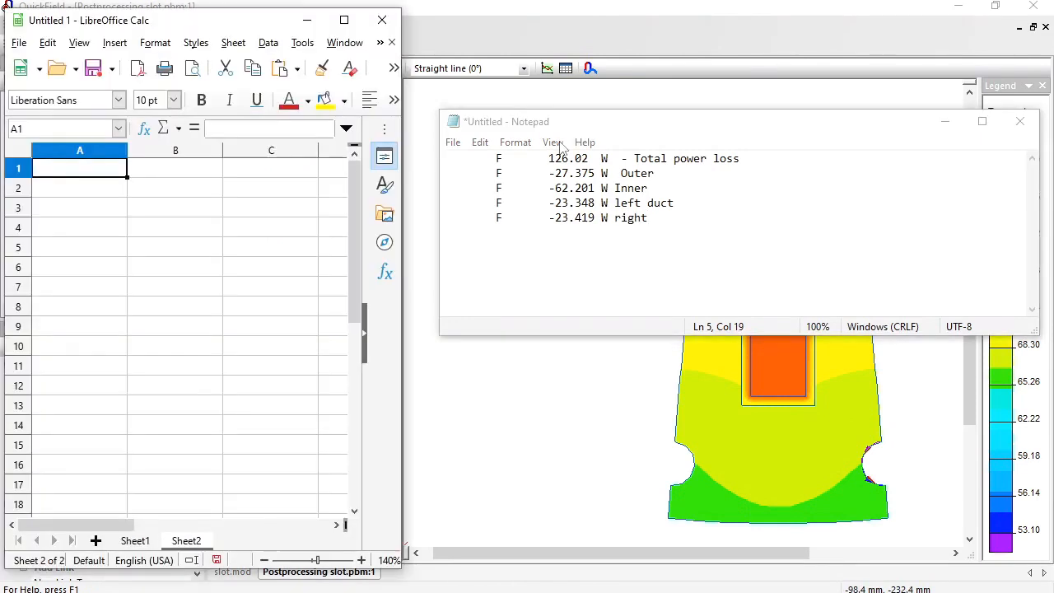
Copy all five heat flux lines from Notepad into LibreOffice Calc at cell A3, importing them as tab- and space-separated text.
left_click_drag(663, 216, 443, 139)
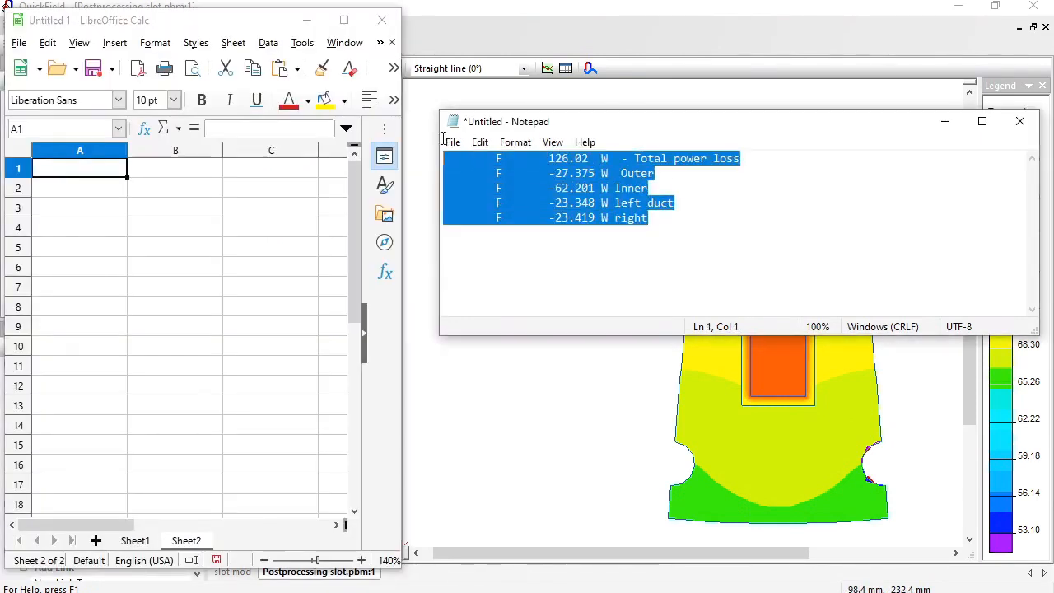
left_click(91, 209)
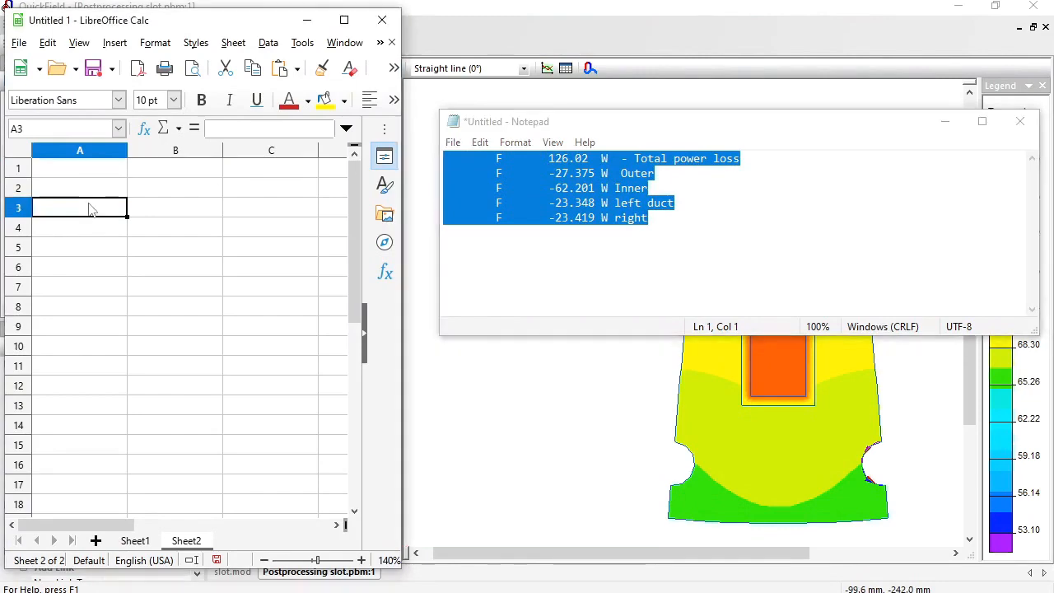
key("ctrl+v")
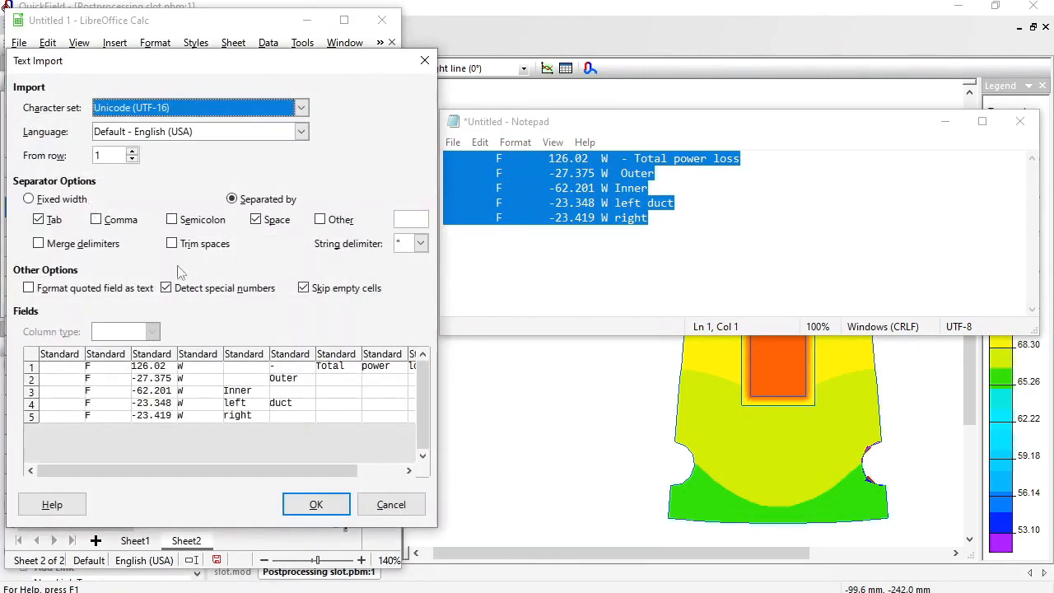
left_click(304, 504)
Enter a SUM formula in cell C8 that totals the power loss and boundary fluxes in C3:C7.
left_click(226, 305)
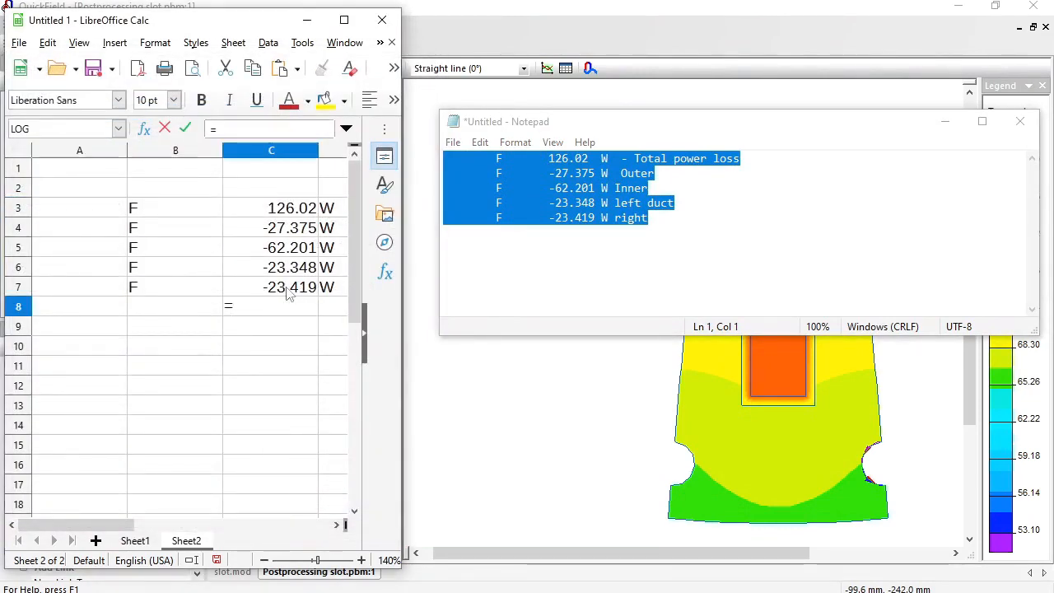
type("=")
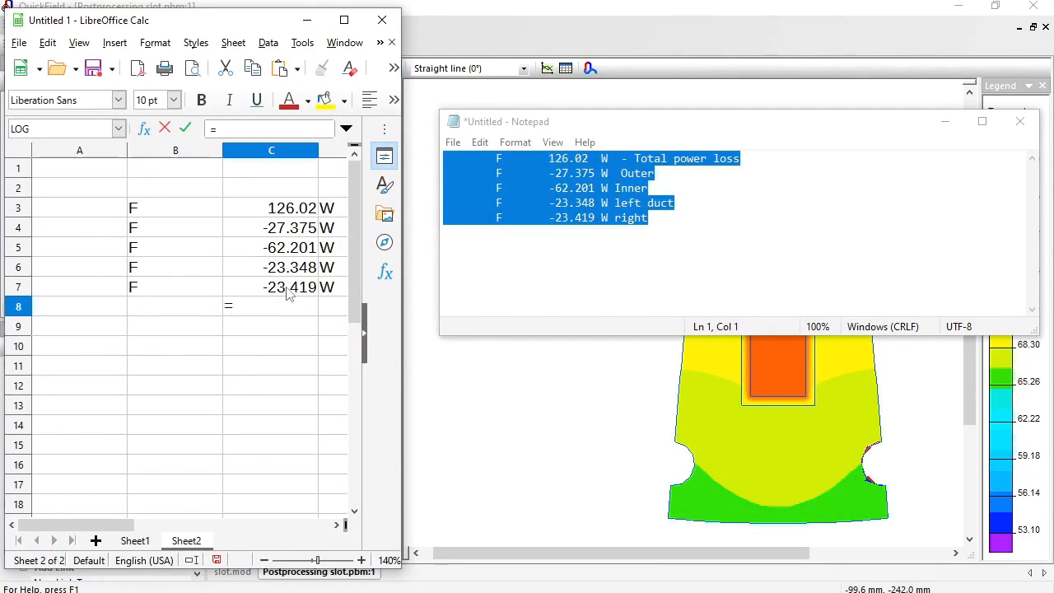
type("sum(")
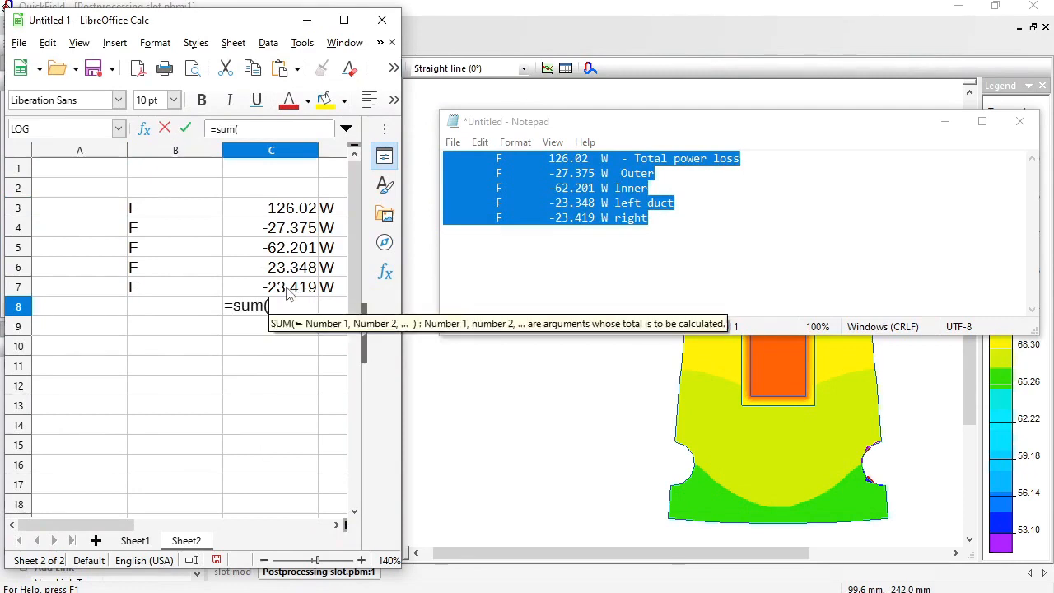
left_click_drag(302, 209, 295, 293)
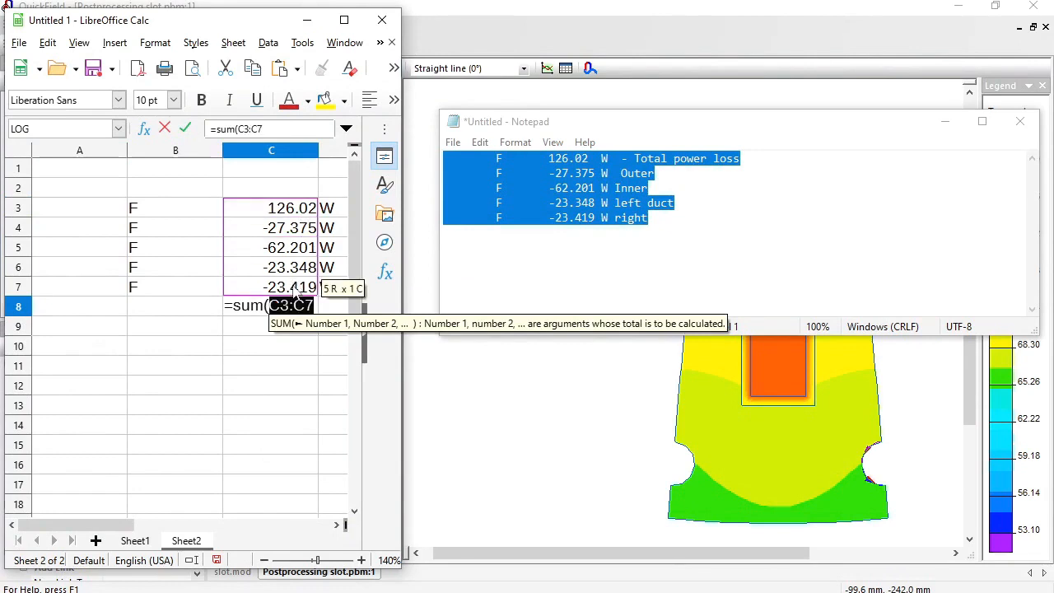
key("Return")
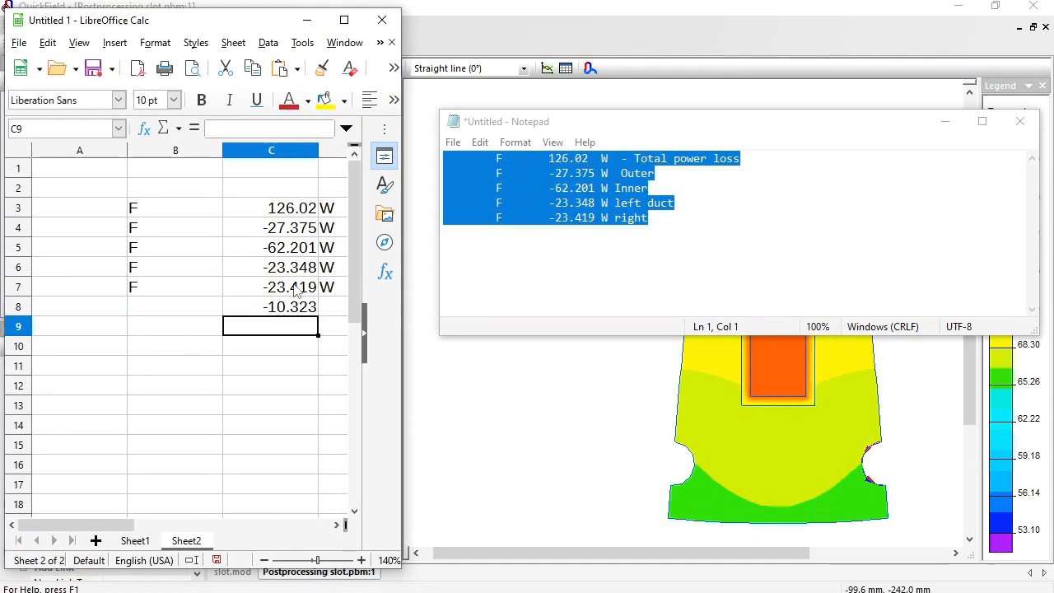
Compute the relative heat imbalance in cell C10 with the formula =C8/C3.
key("Down")
type("=")
key("Up")
key("Up")
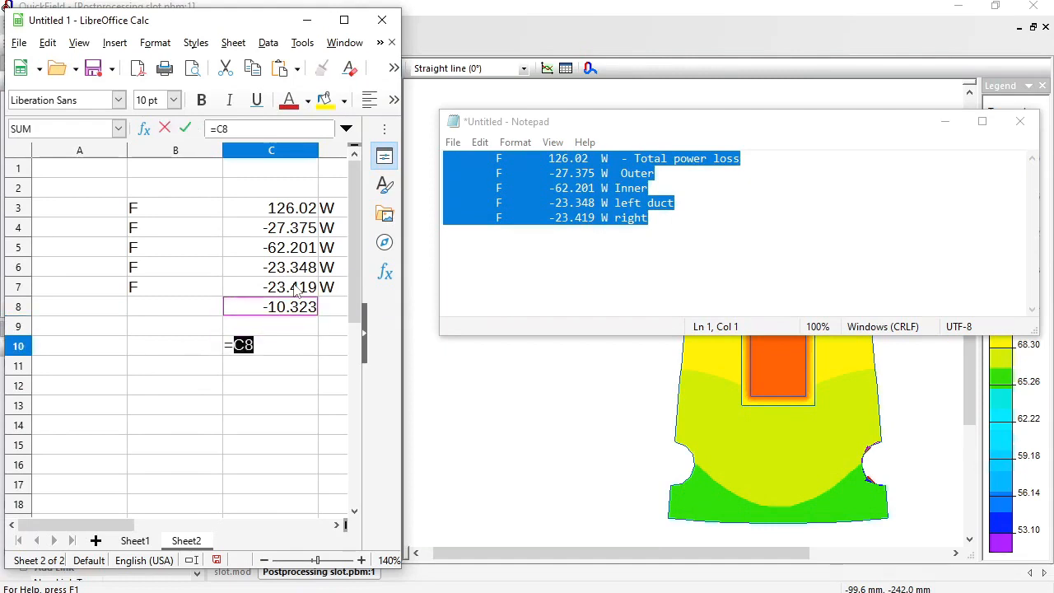
type("/")
left_click(290, 212)
key("Return")
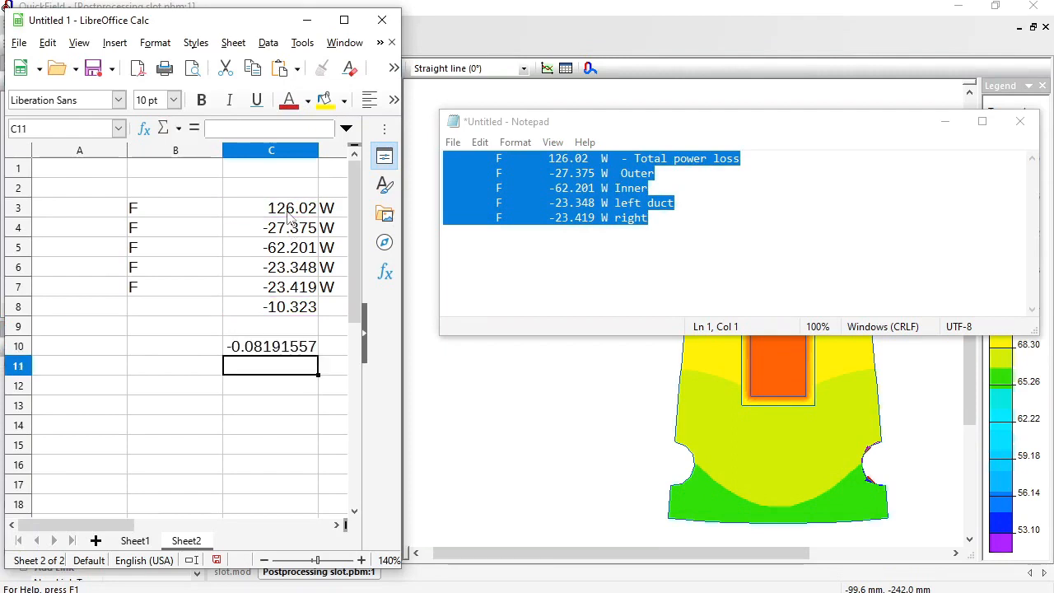
key("Up")
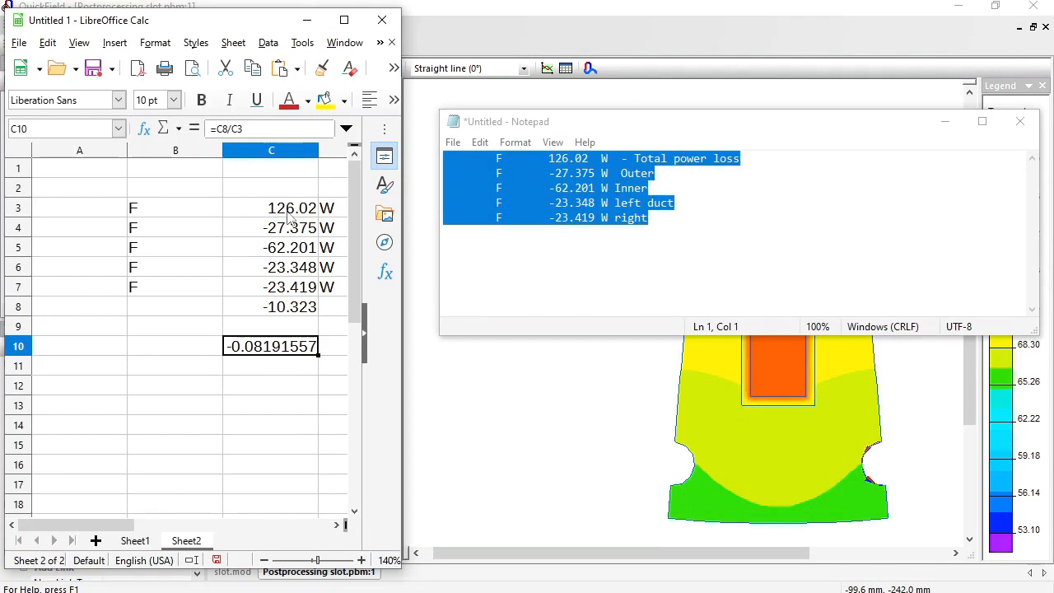
Switch to QuickField, solve with one mesh refinement iteration based on the previous solution and a 6670-node target, and open the results.
left_click(464, 378)
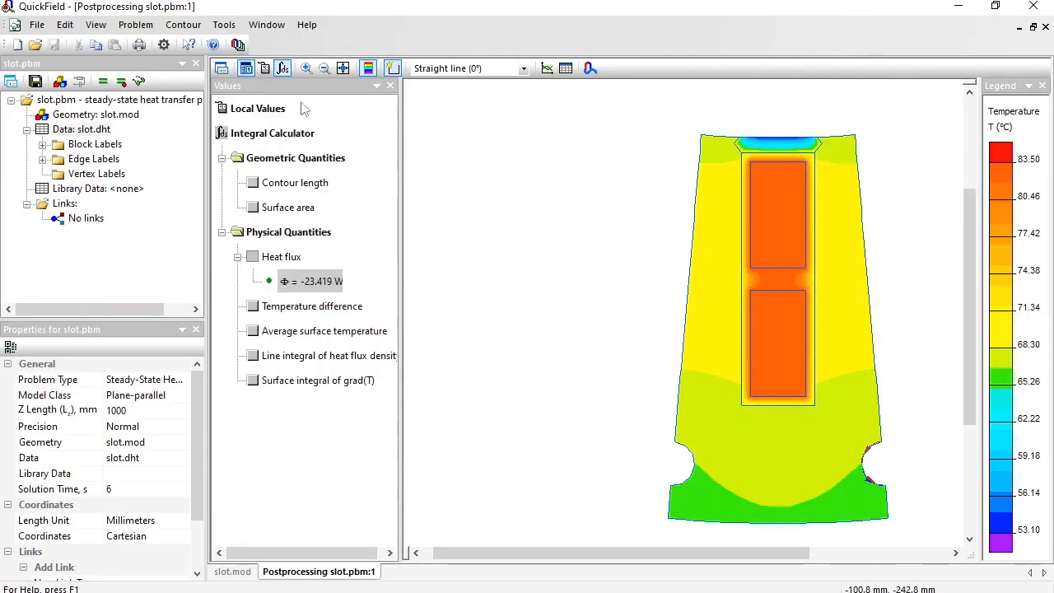
left_click(121, 81)
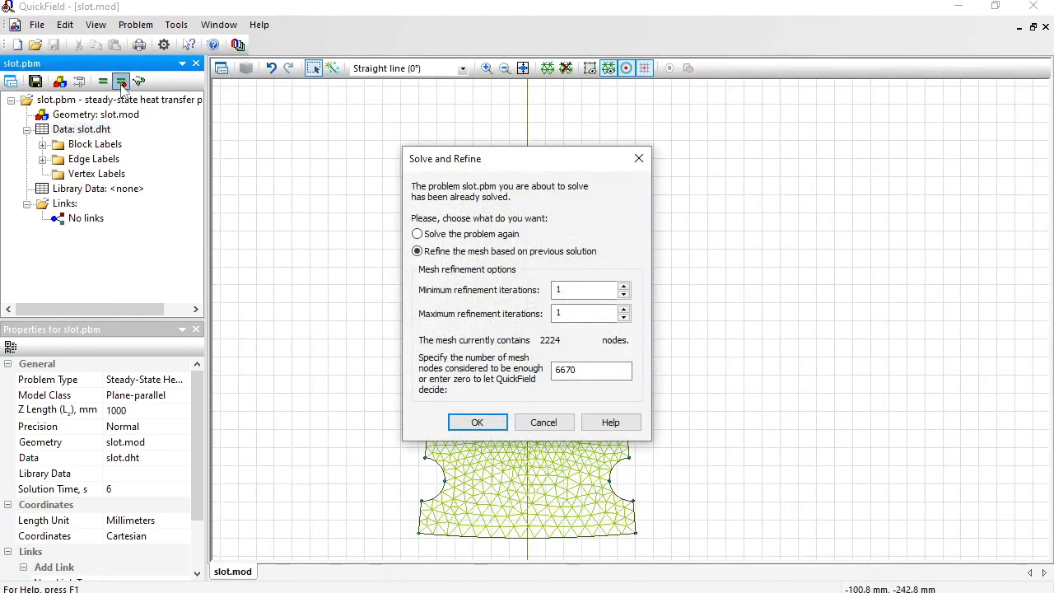
key("Return")
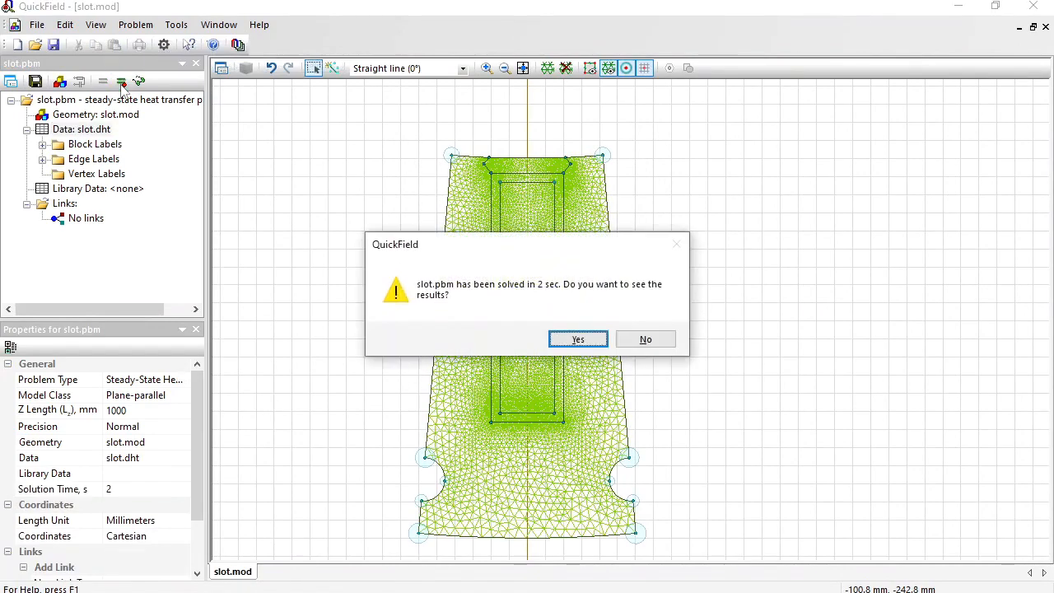
key("Return")
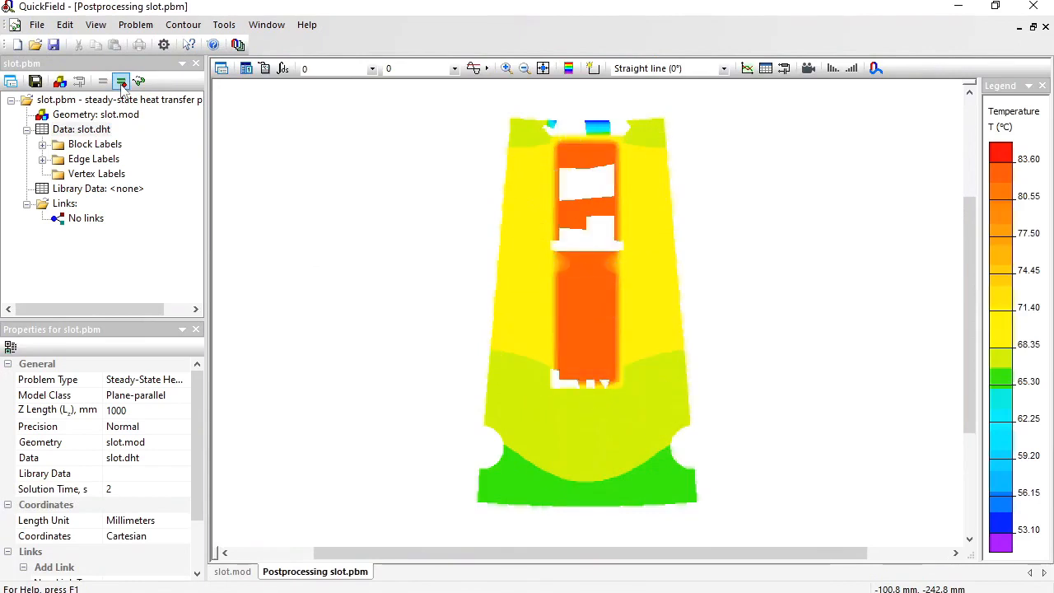
Select both conductor blocks as the contour in the refined solution and calculate their heat flux with the integral calculator.
left_click(393, 69)
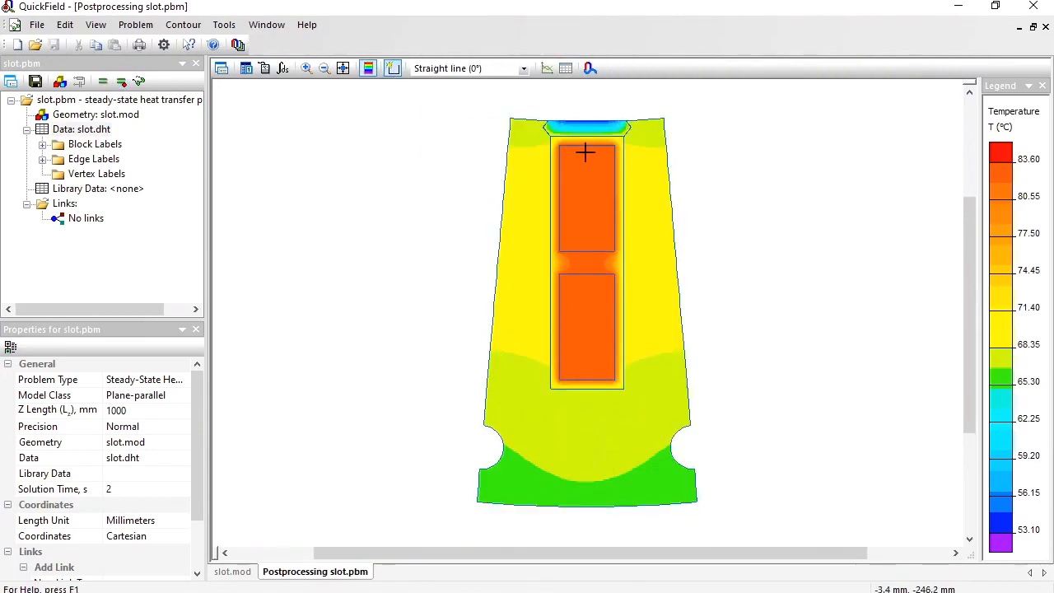
left_click(595, 176)
left_click(583, 305)
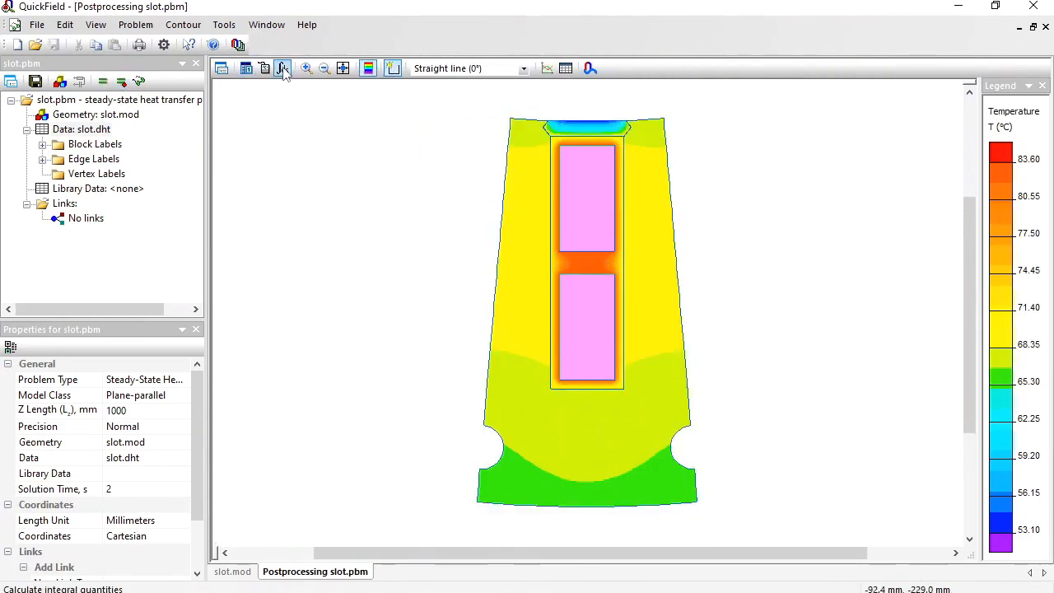
left_click(283, 69)
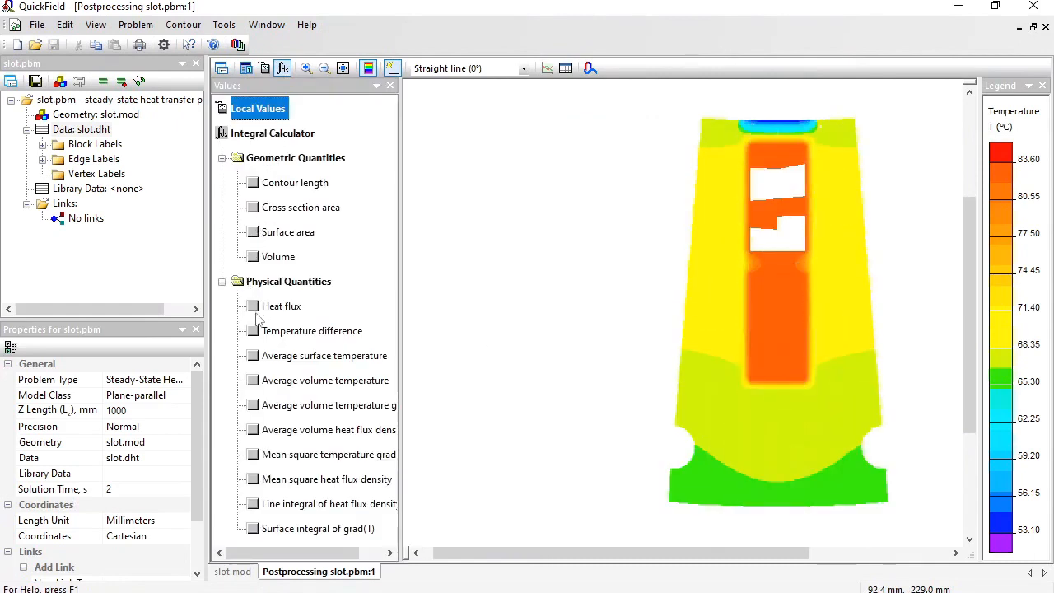
left_click(254, 306)
Copy the conductors' heat flux value into row 13 of the LibreOffice Calc sheet.
left_click(304, 337)
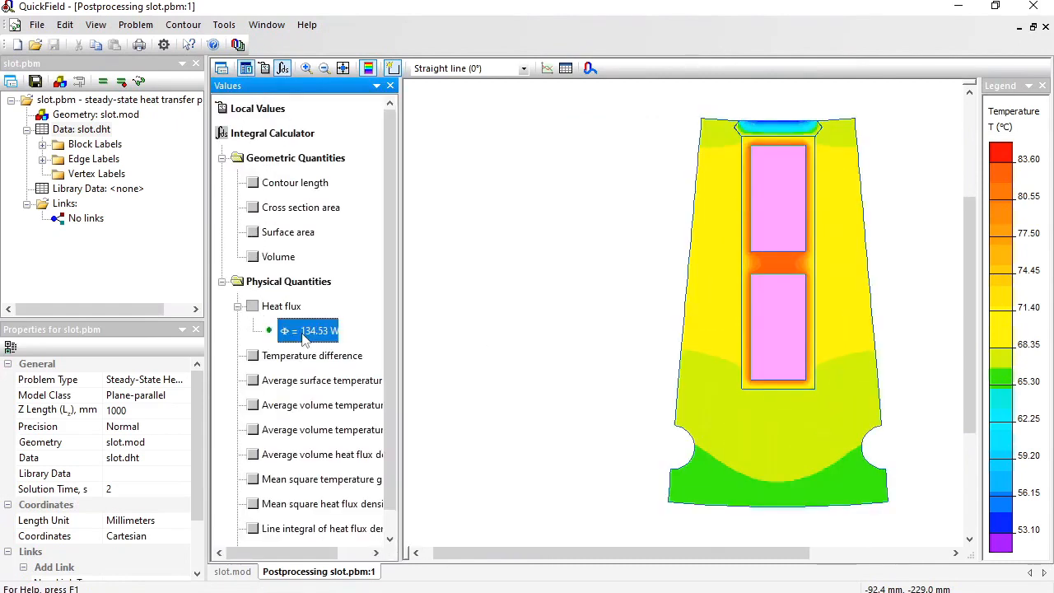
key("alt+Tab")
type("F\t134.53\tW")
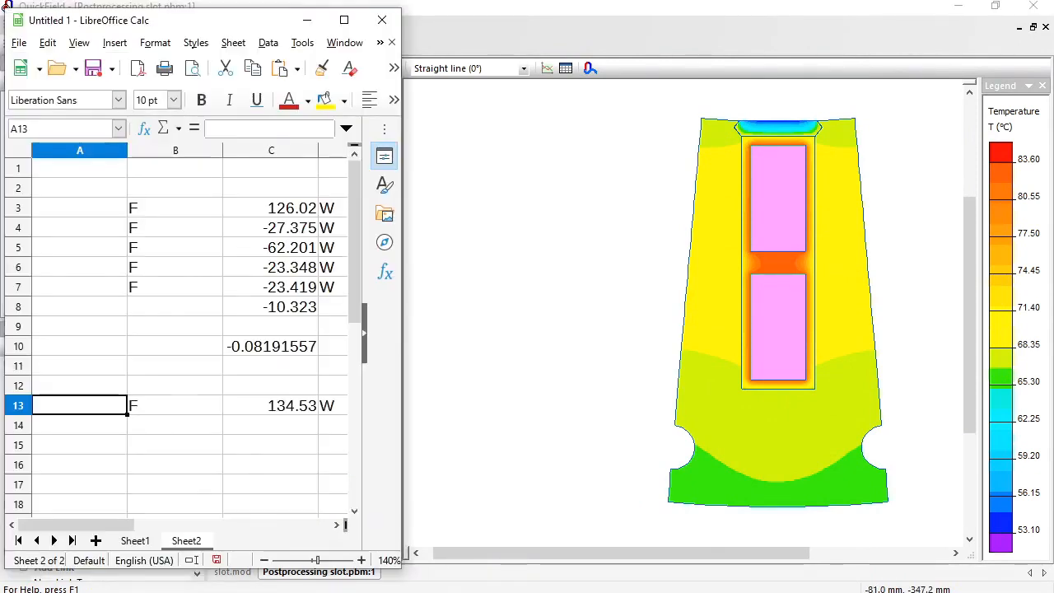
Back in QuickField, replace the contour with the stator's outer boundary arc and calculate the heat flux through it.
left_click(630, 37)
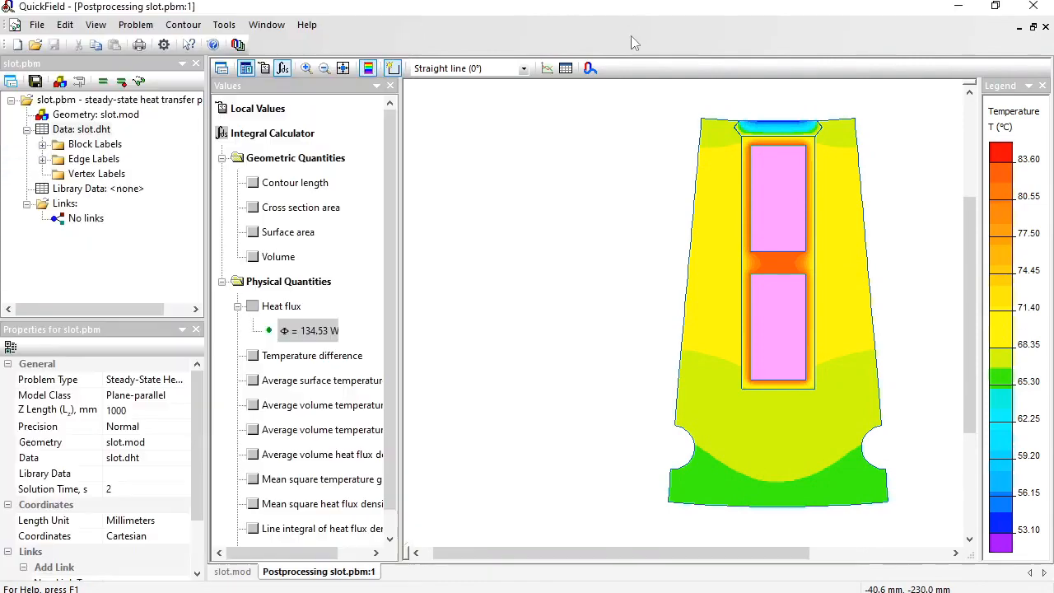
left_click(182, 25)
left_click(188, 149)
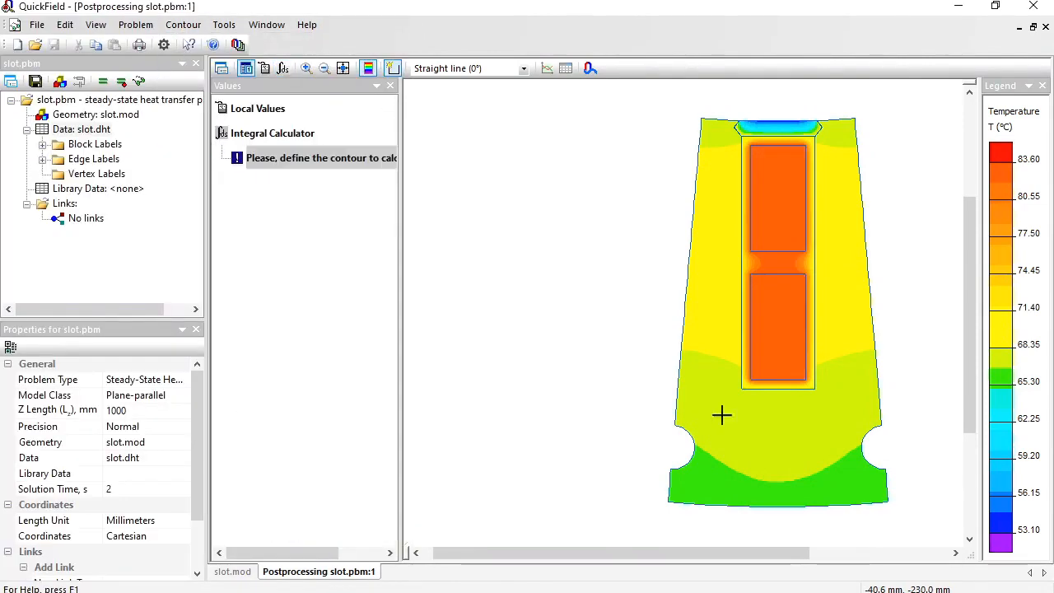
left_click(800, 504)
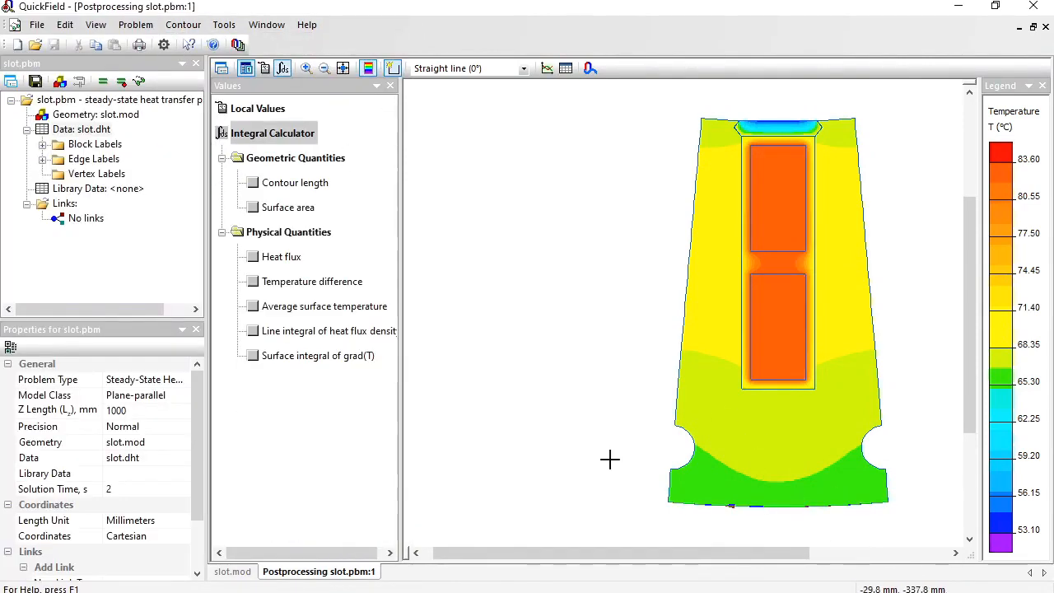
left_click(253, 257)
Copy the outer boundary's heat flux value into the Calc sheet at cell A14.
left_click(288, 282)
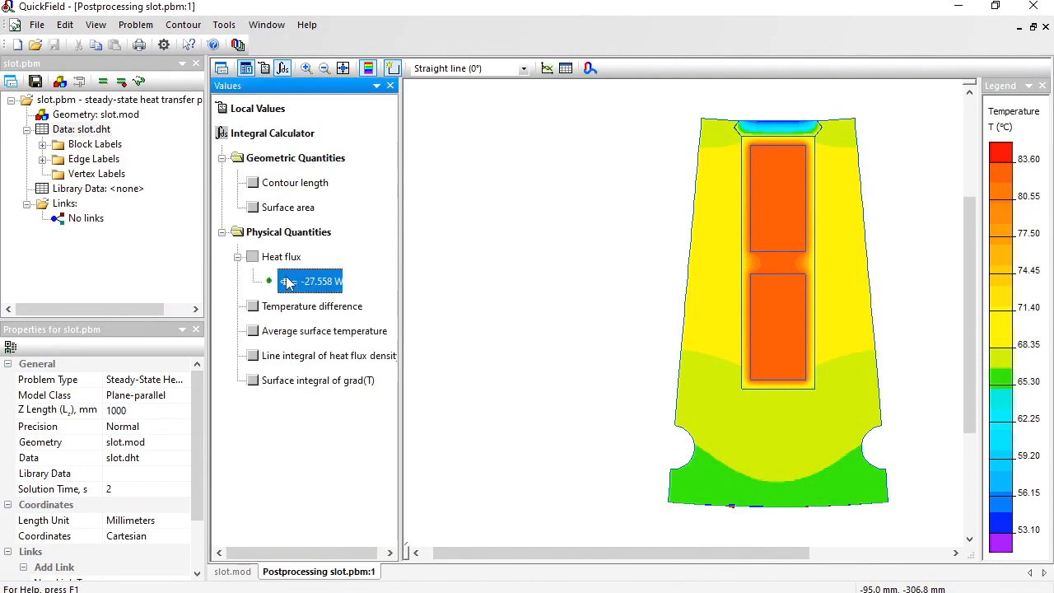
key("alt+Tab")
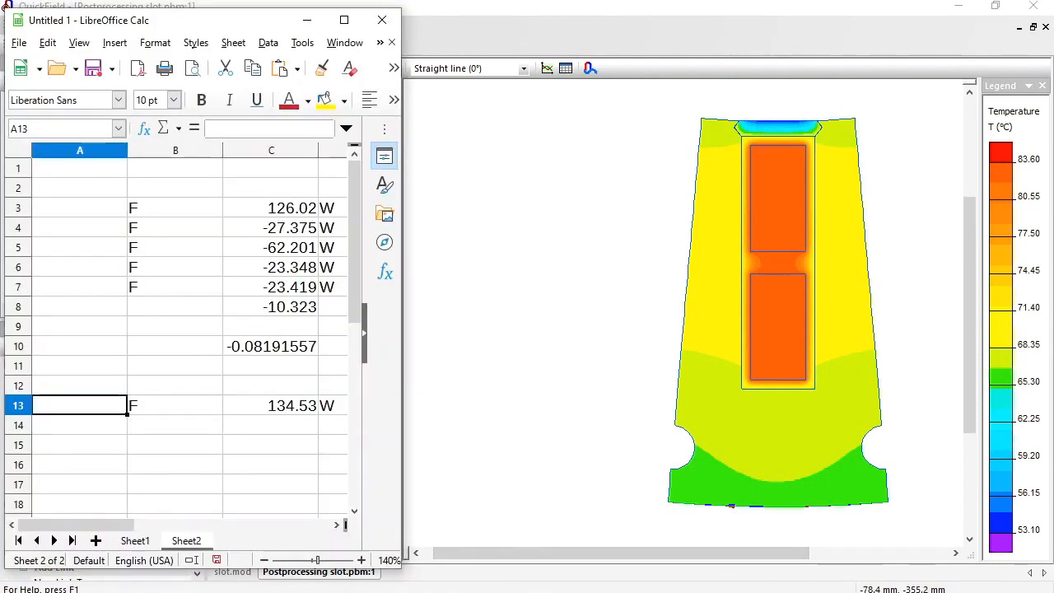
left_click(69, 433)
type("F\t-27.558\tW")
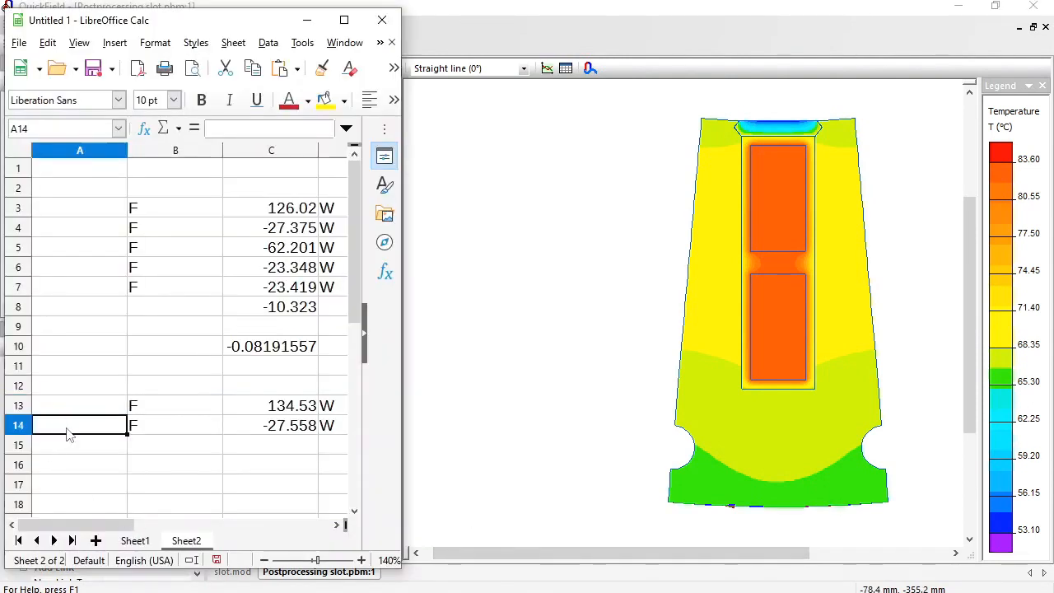
Return to QuickField, replace the contour with the inner boundary edges along the slot opening side, and calculate their heat flux.
left_click(745, 20)
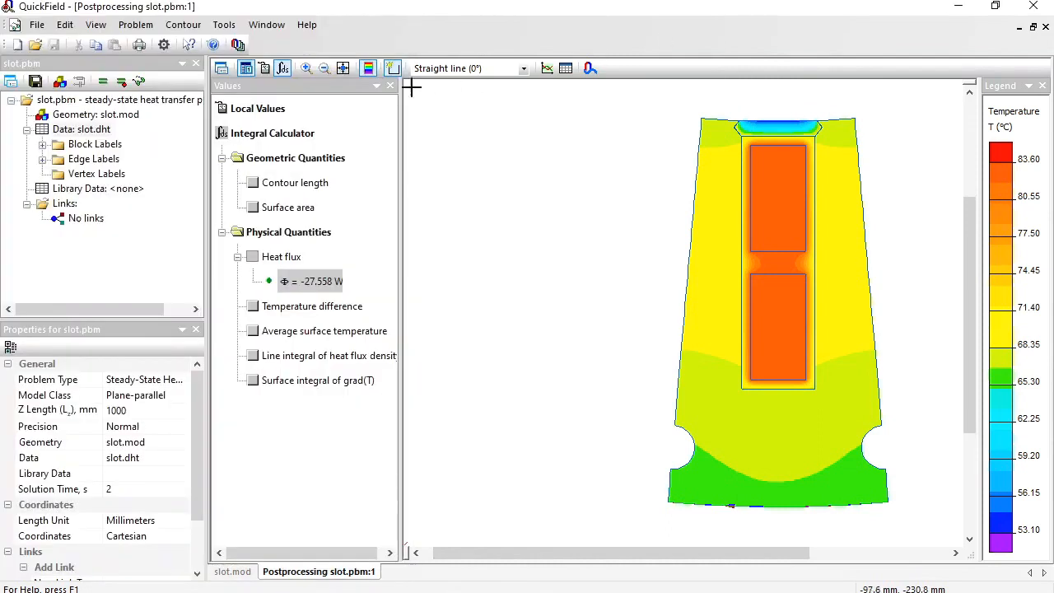
left_click(177, 26)
left_click(196, 149)
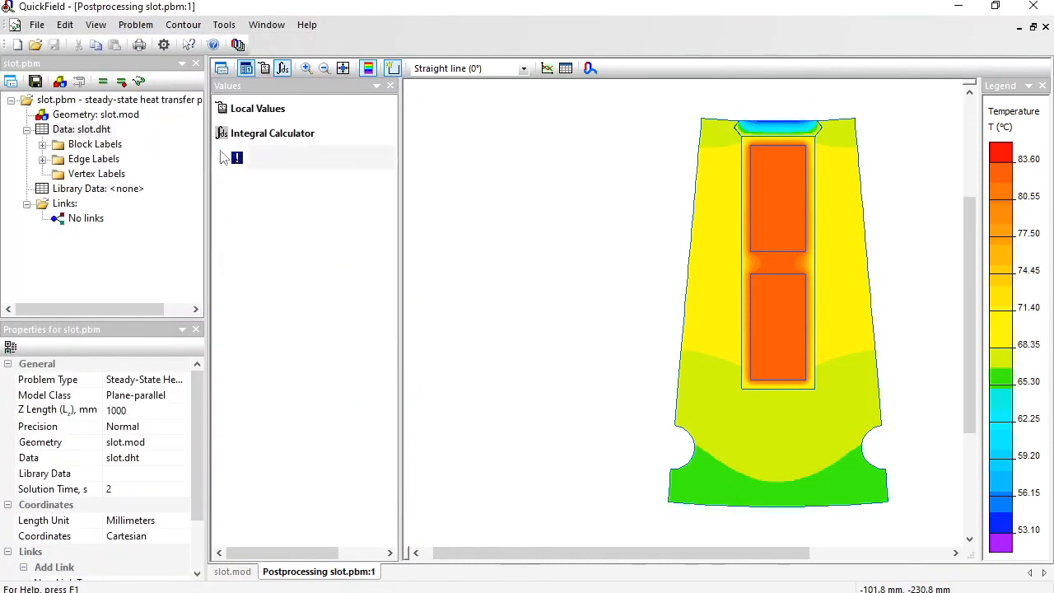
left_click(718, 121)
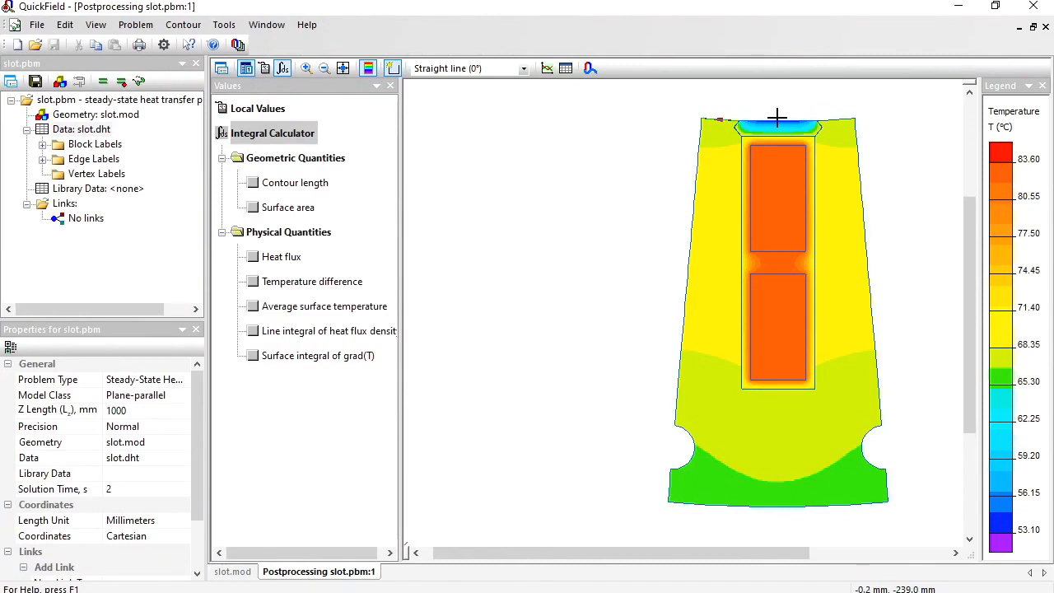
left_click(778, 120)
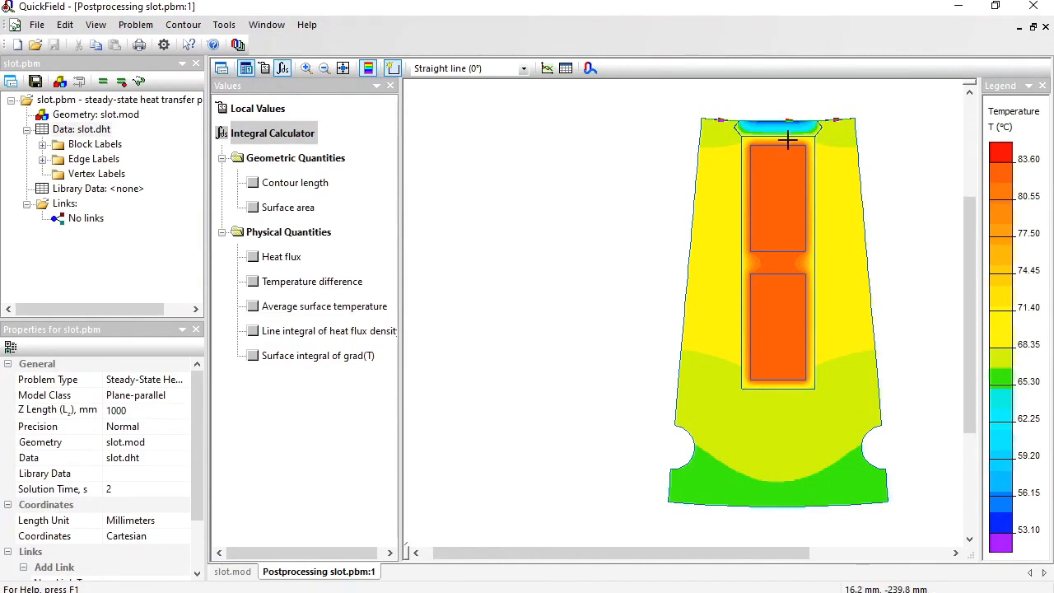
left_click(252, 257)
Copy the inner boundary's heat flux value into the Calc sheet at cell A15.
left_click(280, 283)
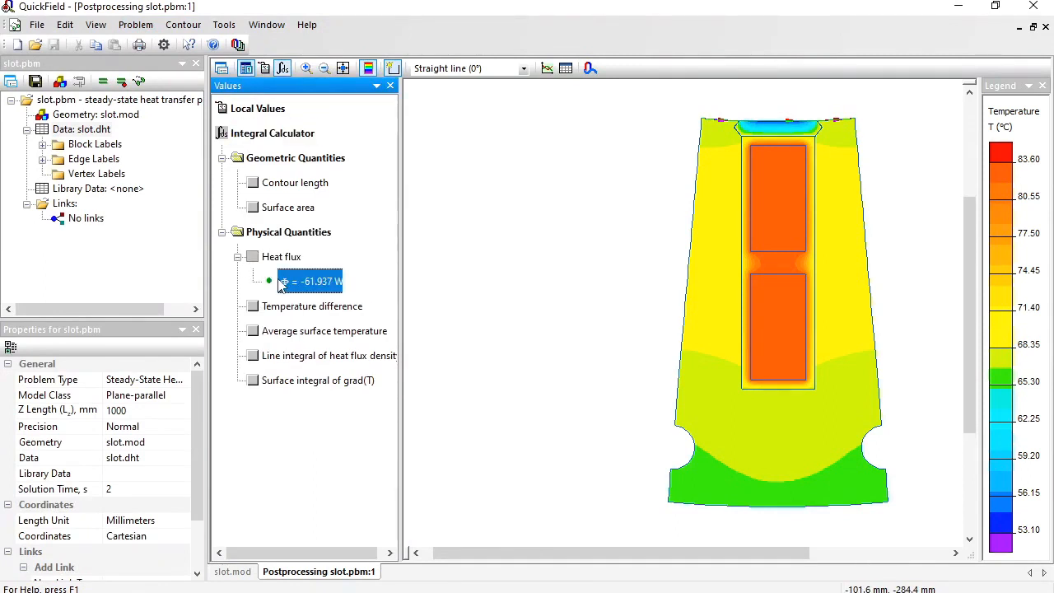
key("alt+Tab")
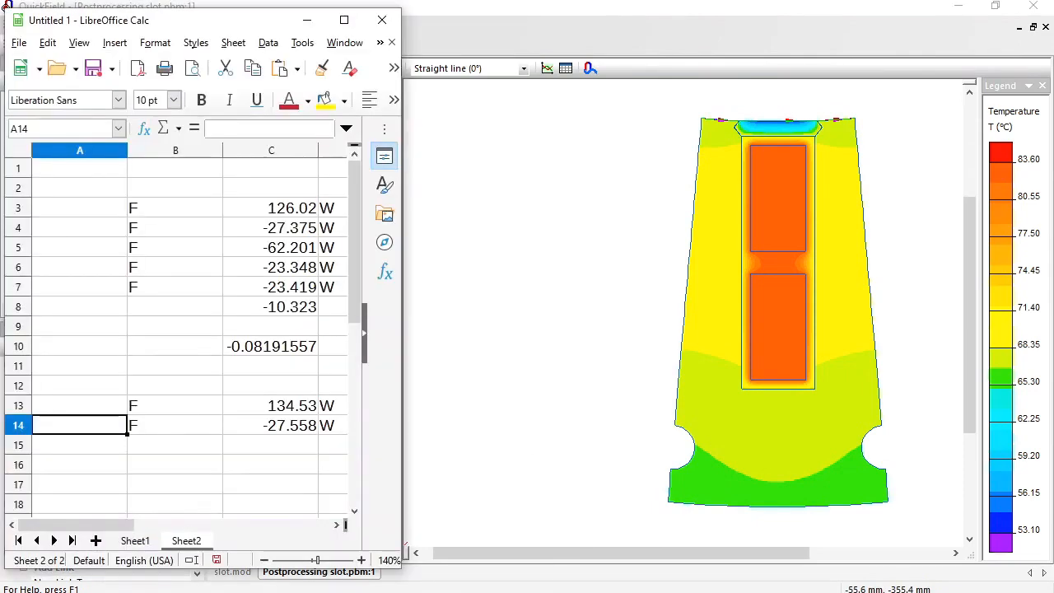
left_click(98, 452)
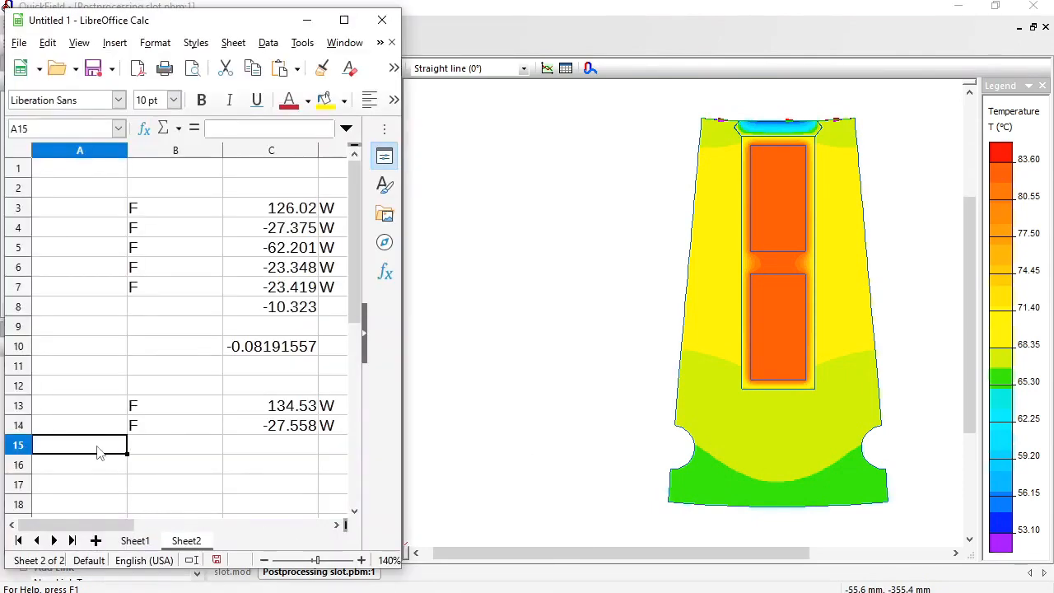
type("F\t-61.937\tW")
Back in QuickField, replace the contour with the left cooling duct's arc and calculate the heat flux through it.
left_click(692, 25)
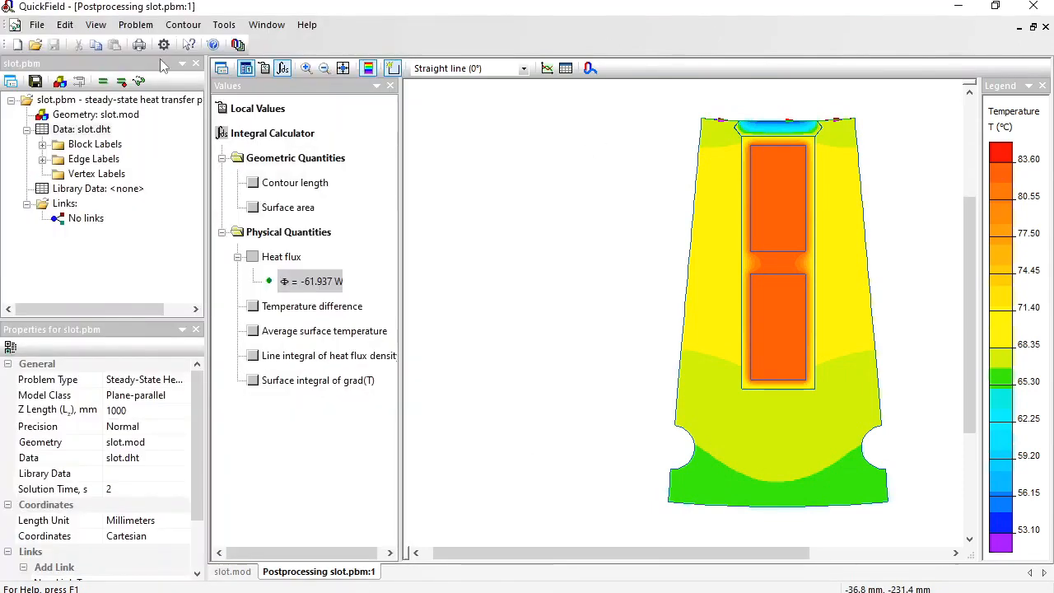
left_click(180, 24)
left_click(185, 149)
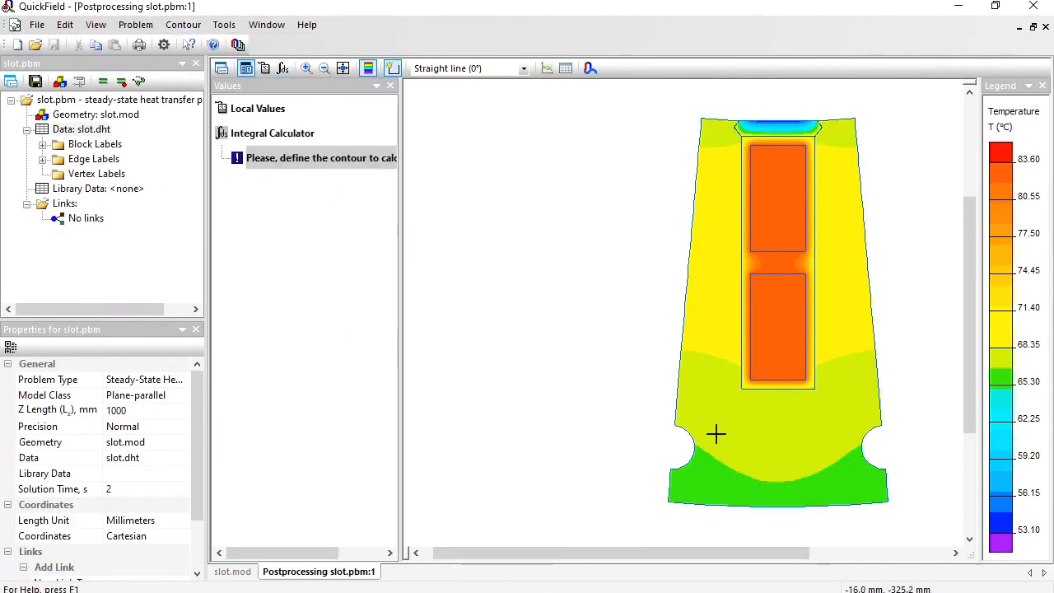
left_click(687, 460)
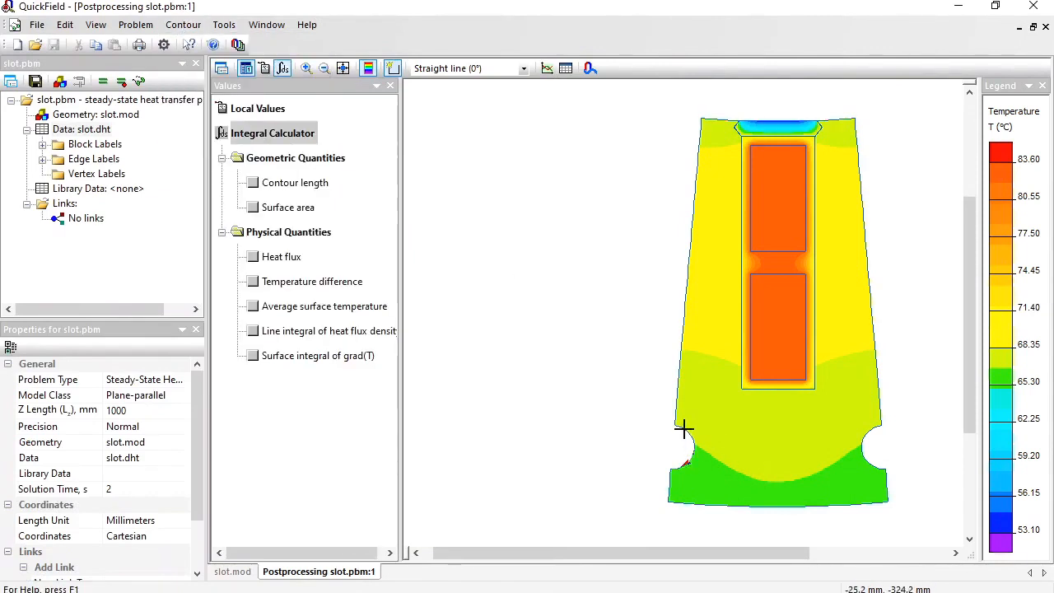
left_click(252, 257)
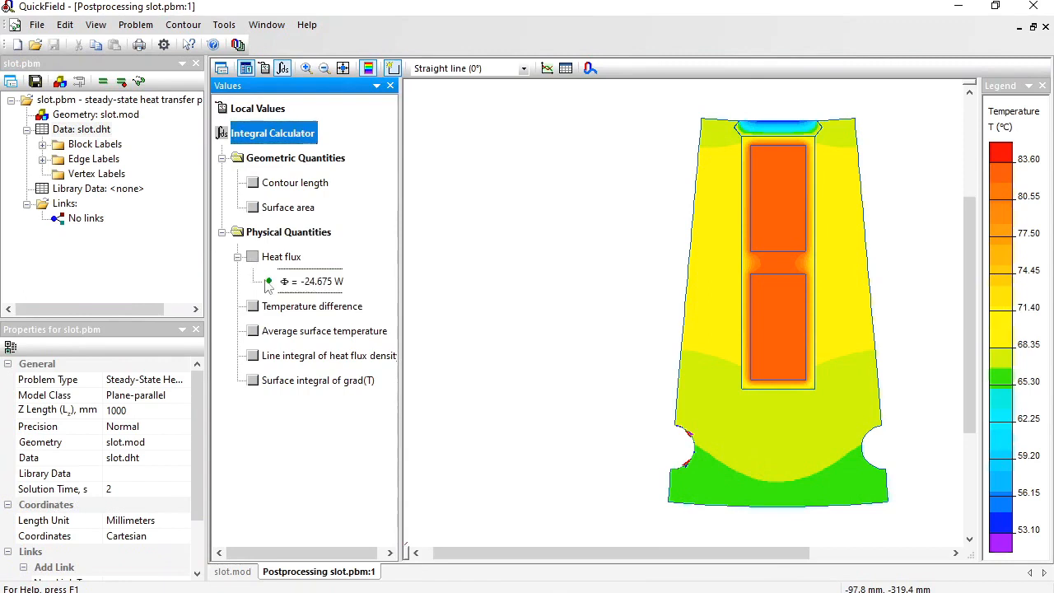
Copy the left cooling duct's heat flux value into the Calc sheet at cell A16.
left_click(268, 282)
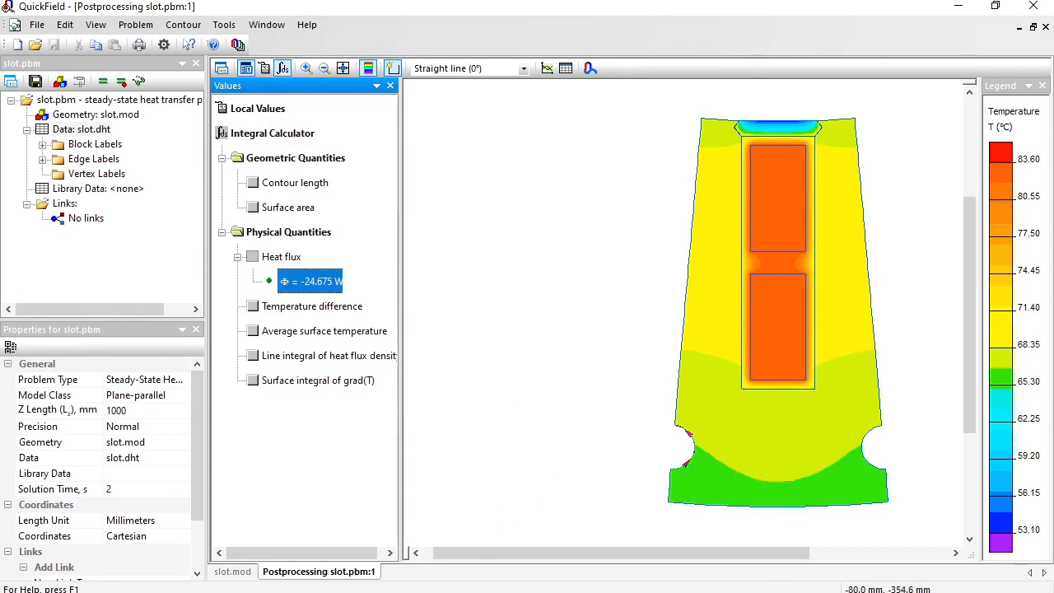
key("alt+Tab")
left_click(101, 469)
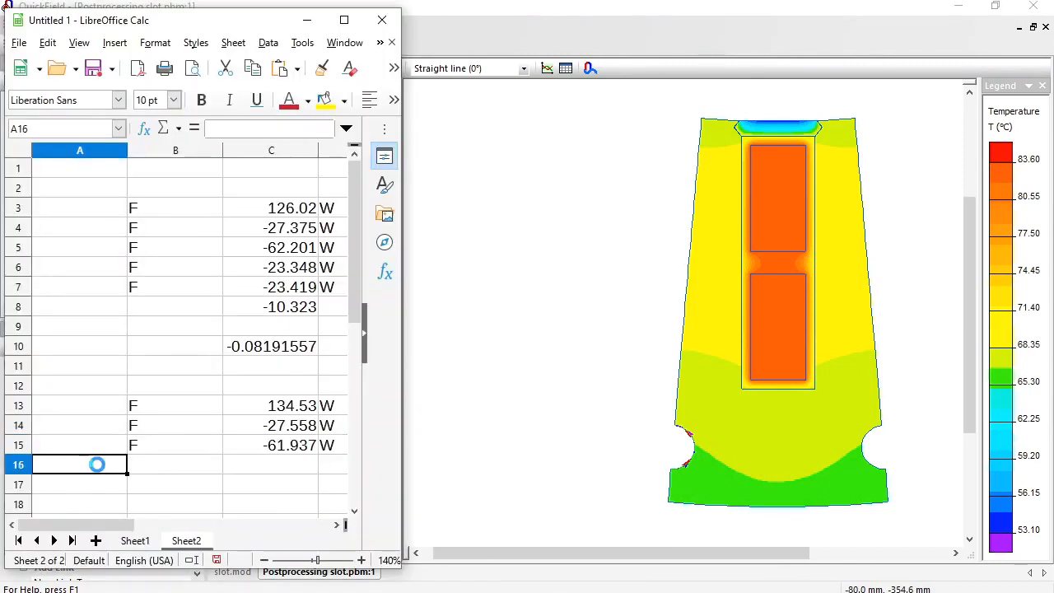
Return to QuickField, replace the contour with the right cooling duct's arc, and calculate its heat flux.
left_click(606, 29)
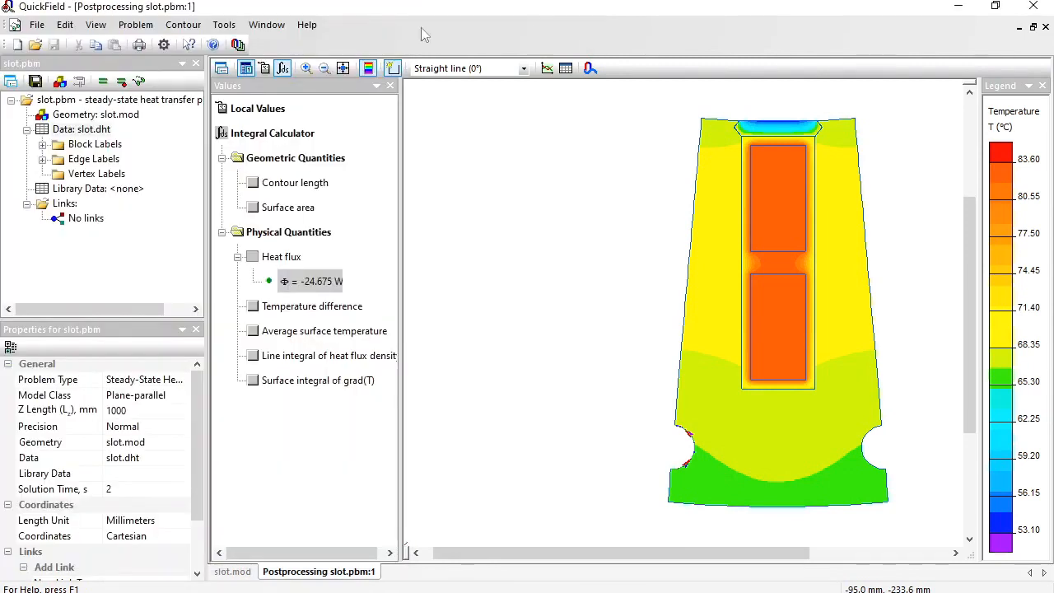
left_click(169, 25)
left_click(169, 145)
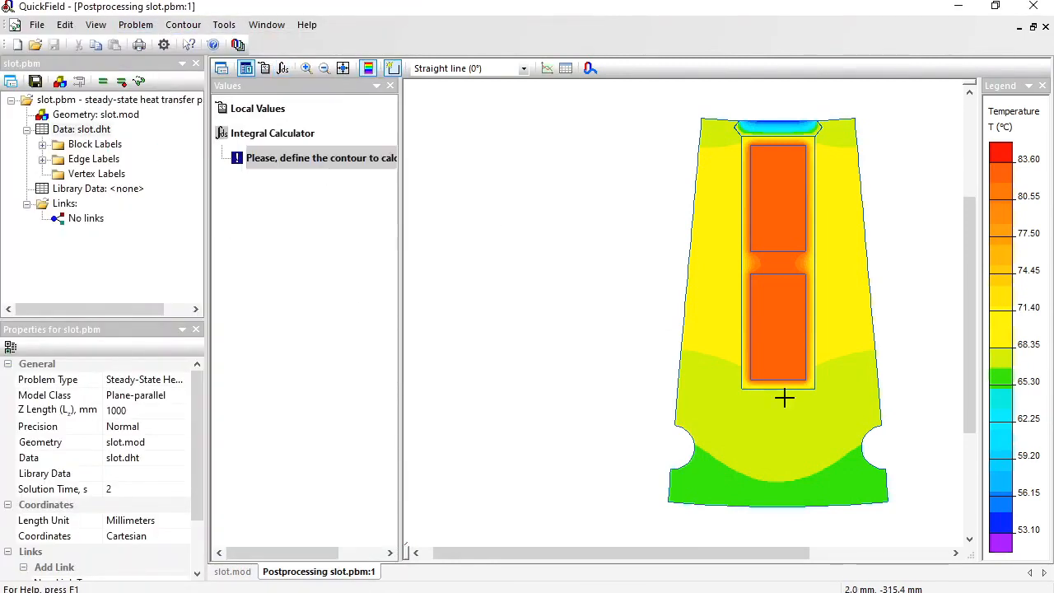
left_click(869, 433)
left_click(871, 463)
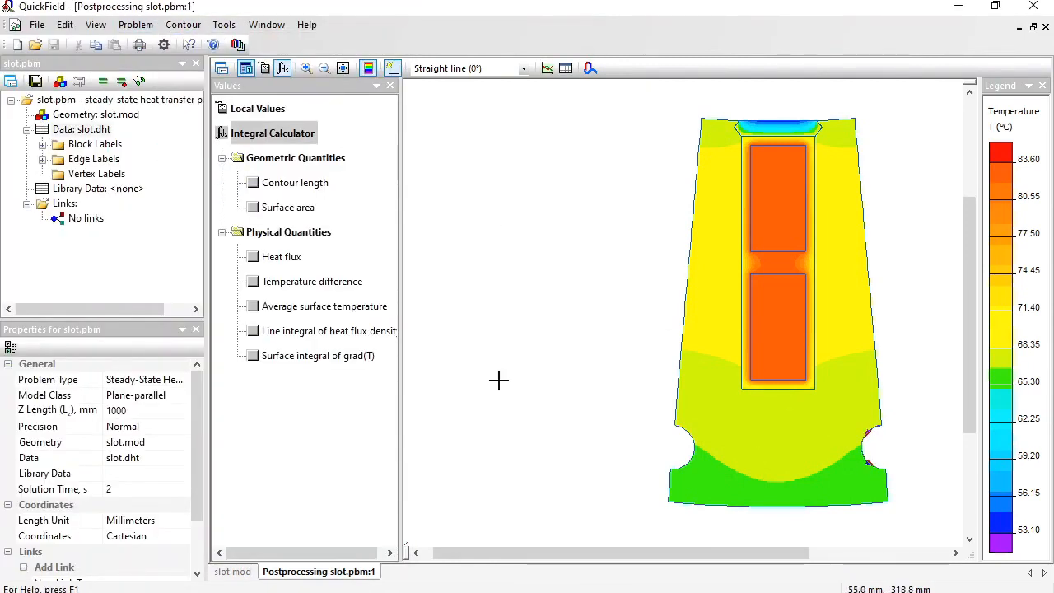
left_click(253, 256)
Copy the right cooling duct's heat flux value into the Calc sheet at cell A17.
left_click(276, 281)
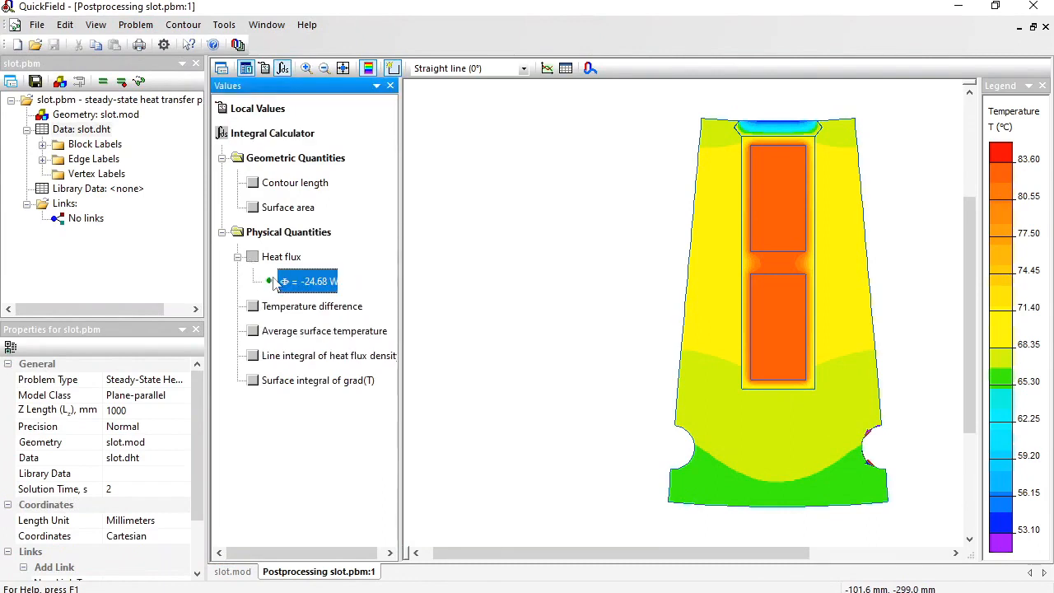
left_click(470, 591)
left_click(77, 484)
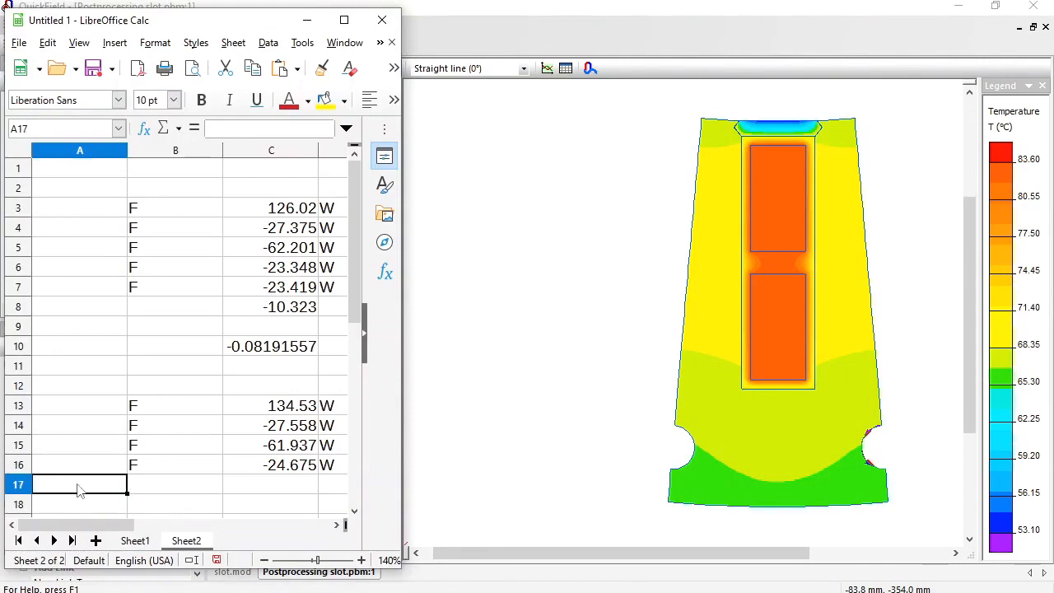
type("F\t-24.68\tW")
Sum the power loss and boundary heat fluxes in cell C18 with the formula =sum(C13:C17).
left_click(295, 504)
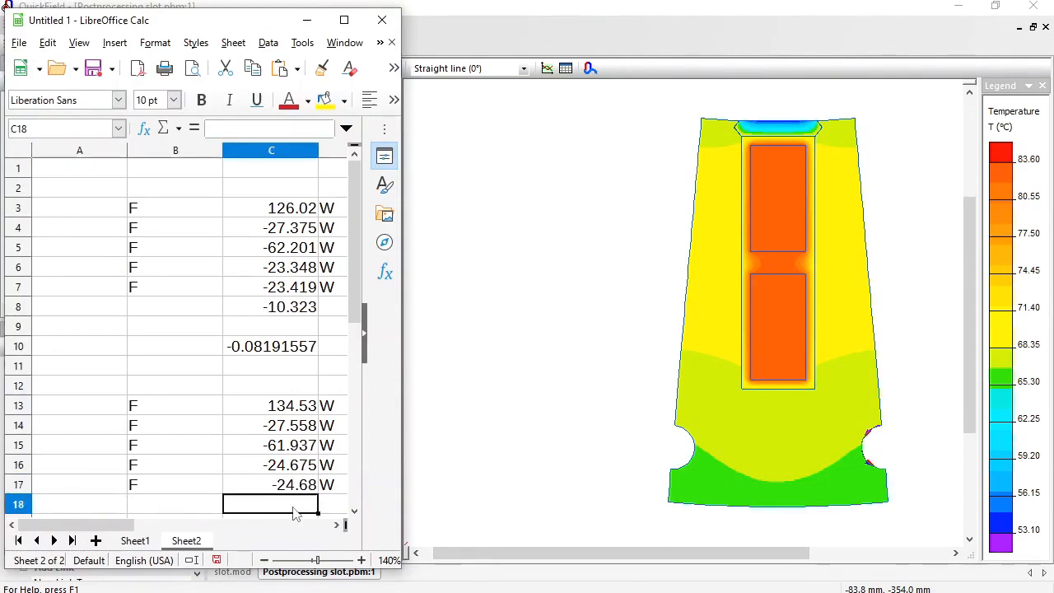
type("=sum")
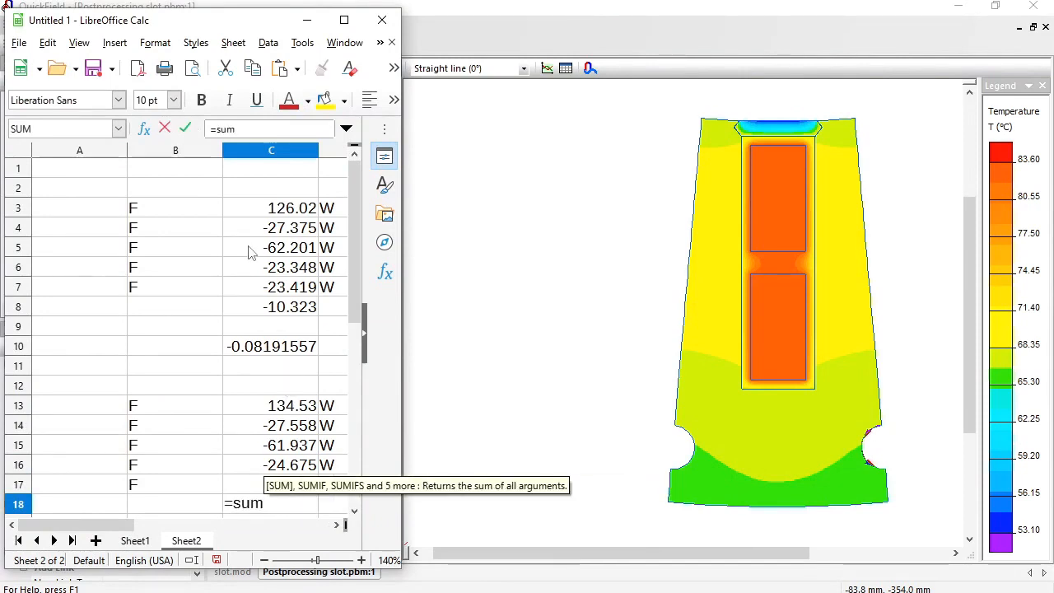
type("(")
left_click_drag(287, 414, 288, 486)
type(")")
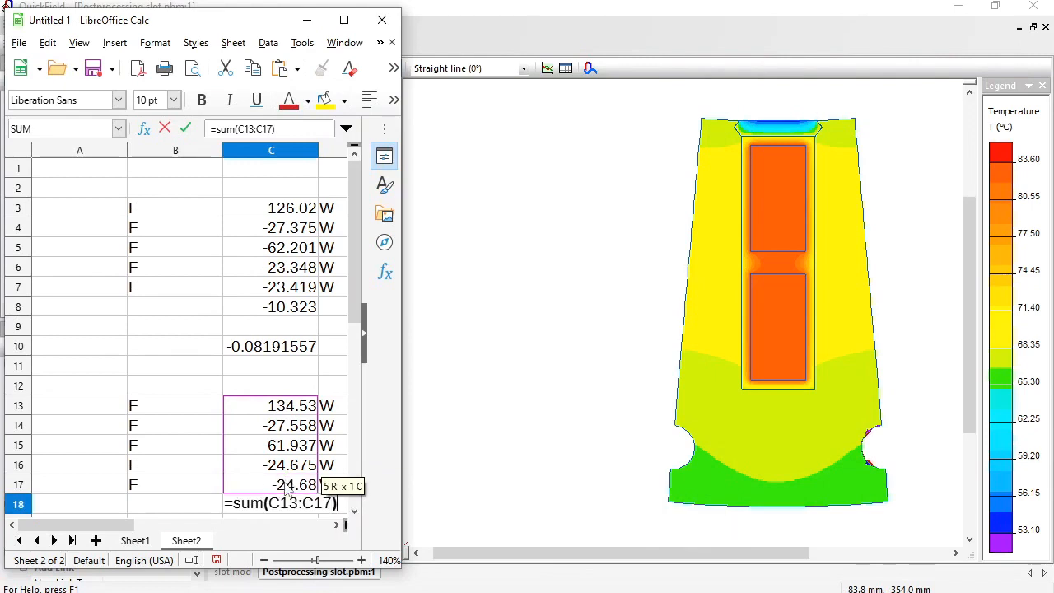
key("Return")
Calculate the relative heat balance error in cell C19 with the formula =C18/C13.
left_click(287, 485)
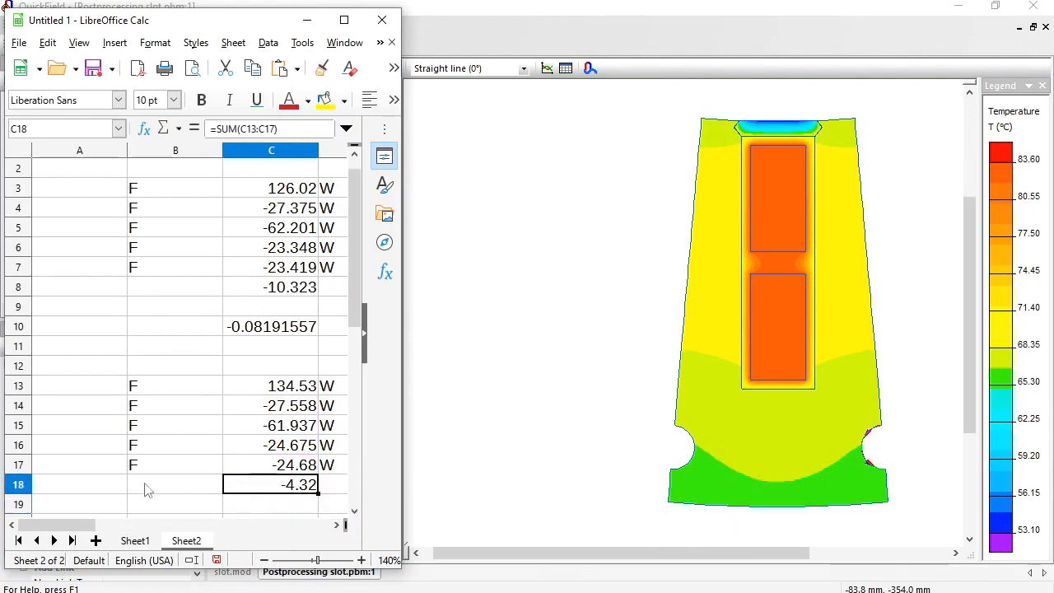
key("Down")
type("=")
left_click(310, 487)
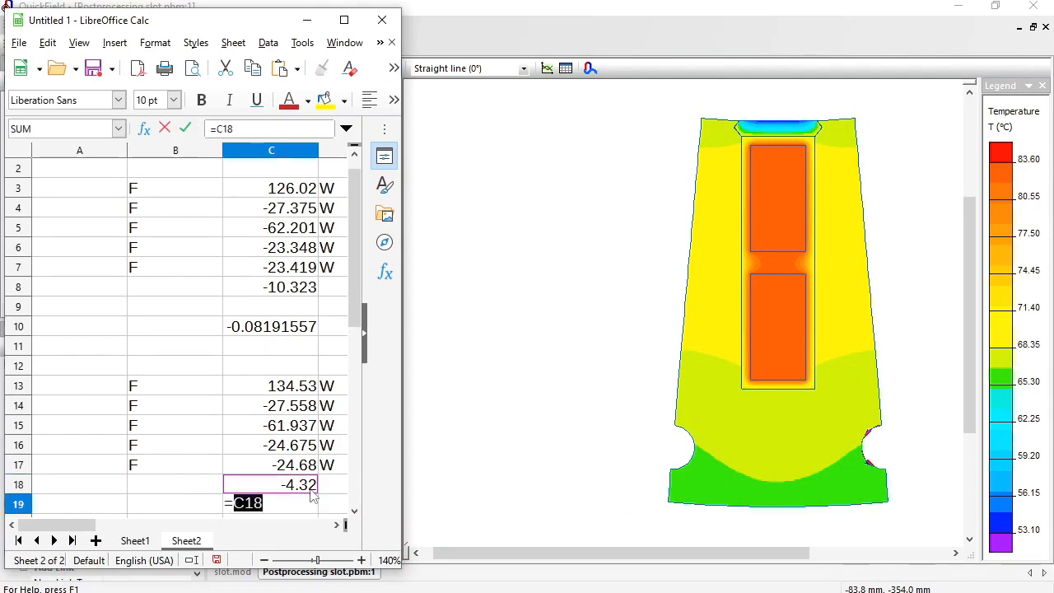
type("/")
left_click(274, 386)
key("Return")
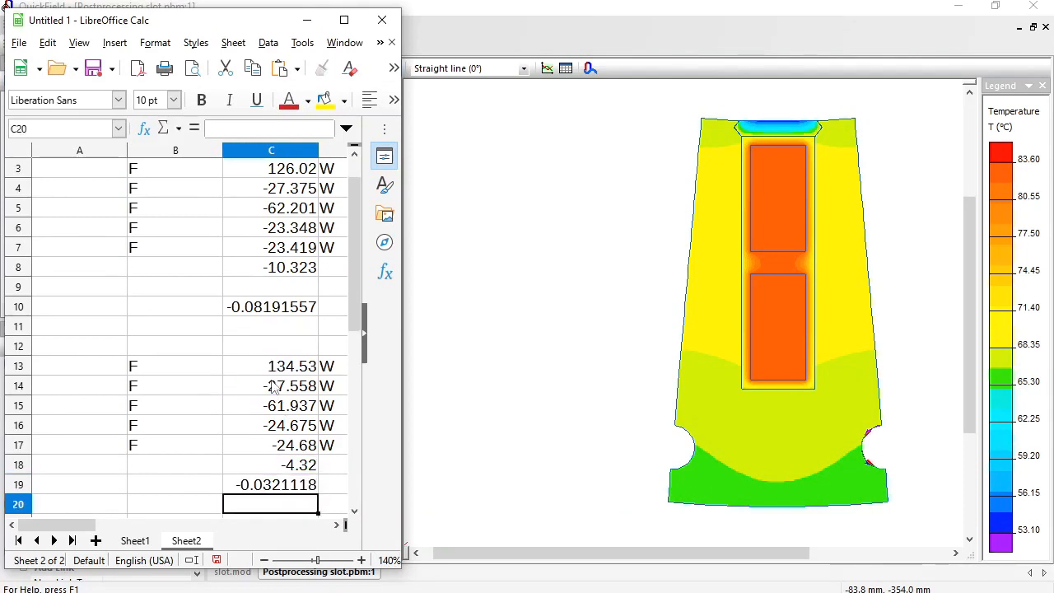
key("Up")
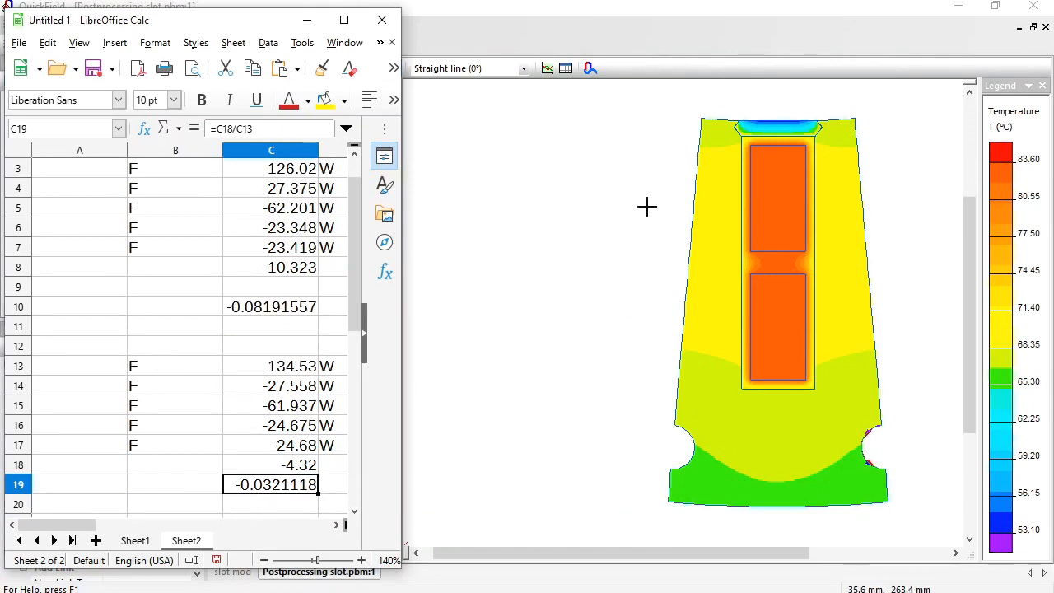
On the browser's "Slot of an electric machine" example page, examine the simulation files download link and the QuickField Edition note.
left_click(610, 47)
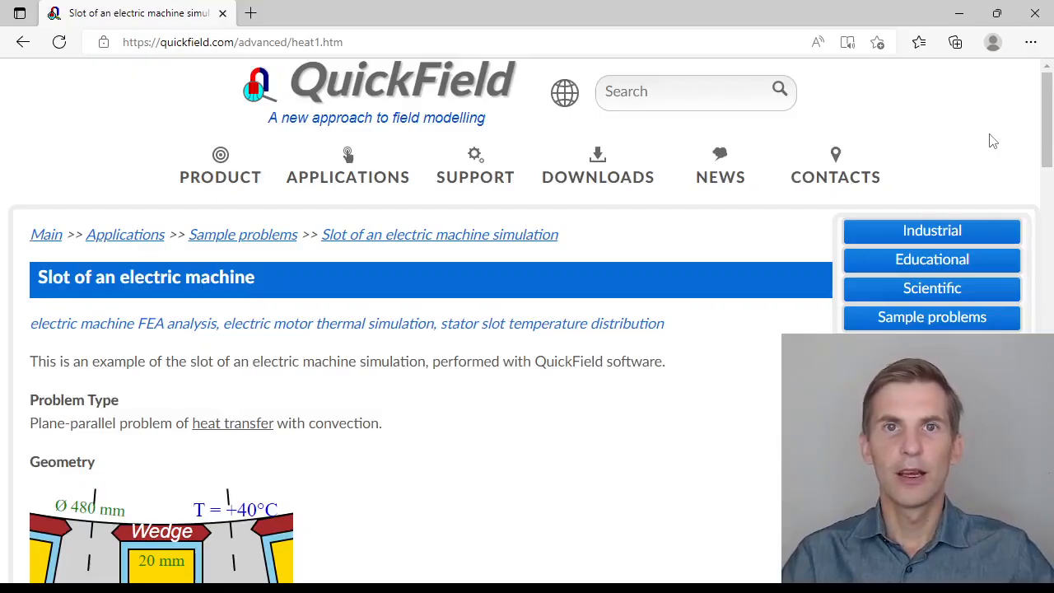
left_click_drag(1048, 109, 1052, 517)
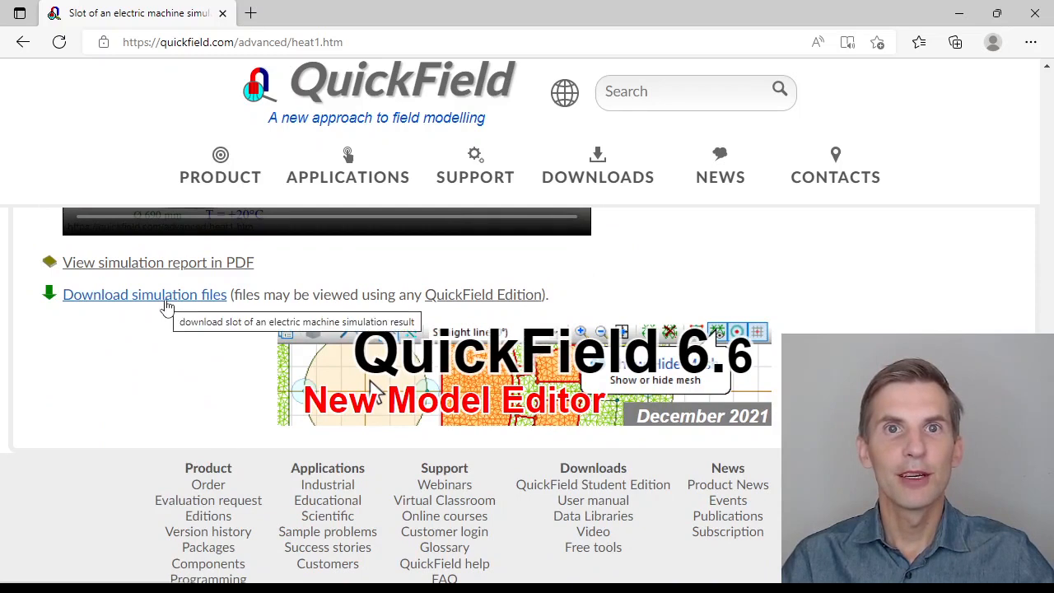
mouse_move(451, 301)
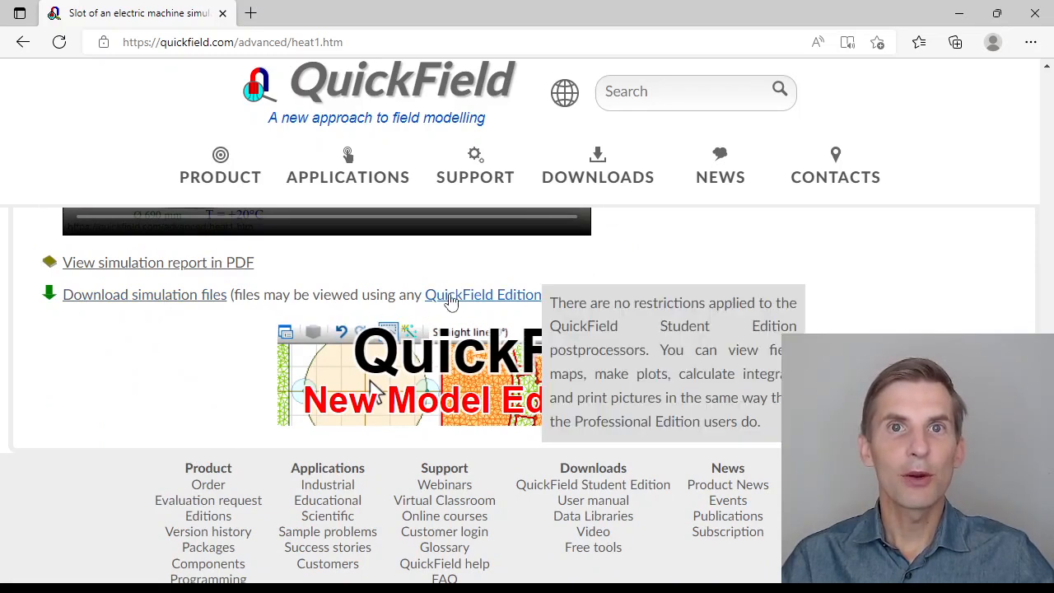